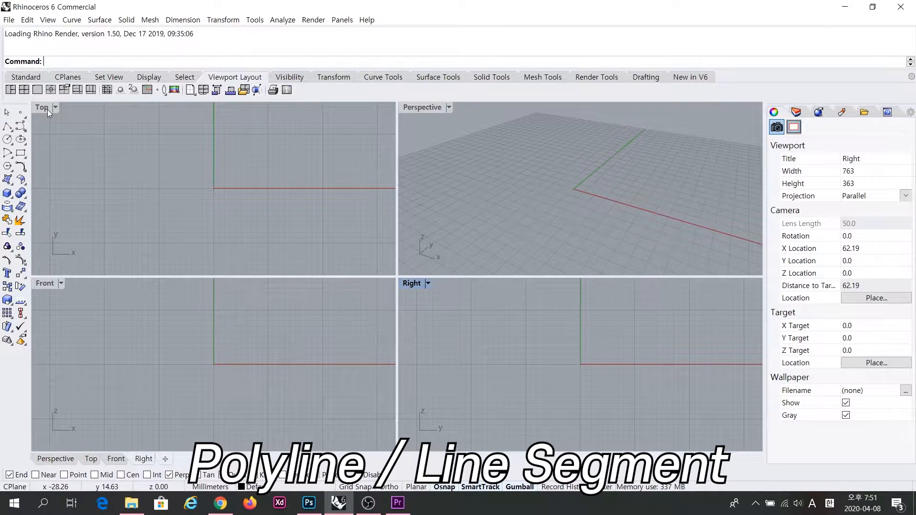
double_click(47, 109)
right_click_drag(406, 277, 376, 292)
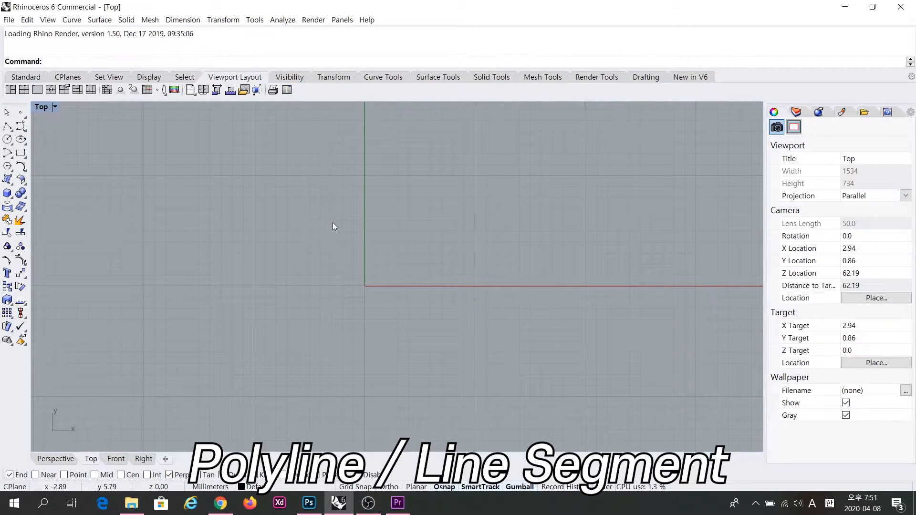
double_click(47, 109)
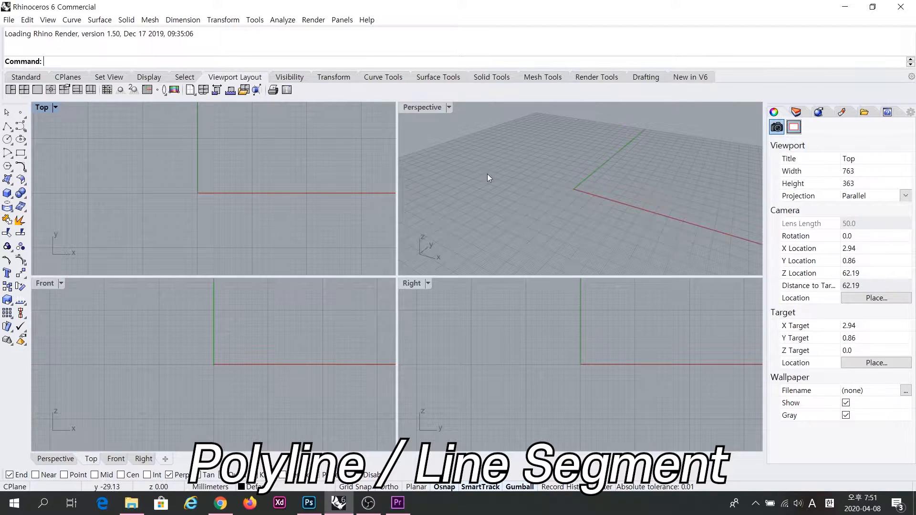
left_click(512, 179)
left_click(190, 372)
left_click(529, 358)
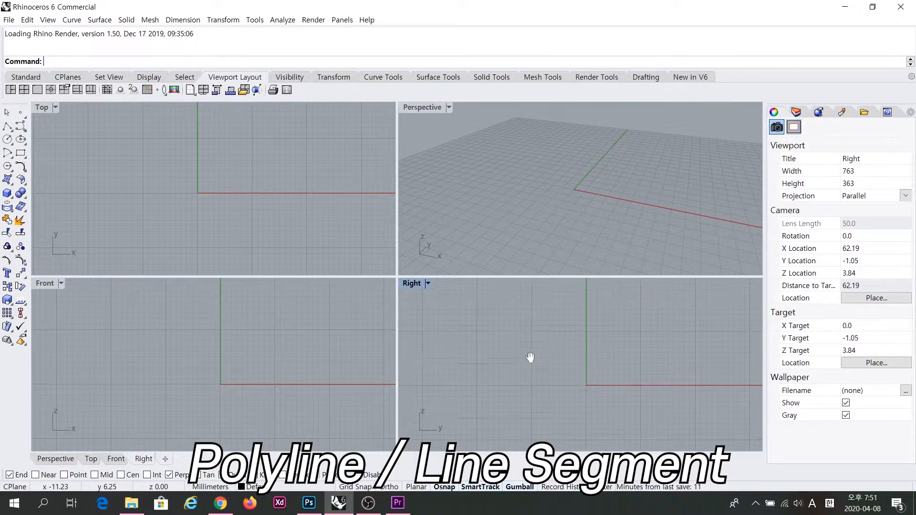
- Maximize the Top viewport and draw a closed four-sided polyline above the X axis, with its lower edge about 15 mm long
double_click(43, 109)
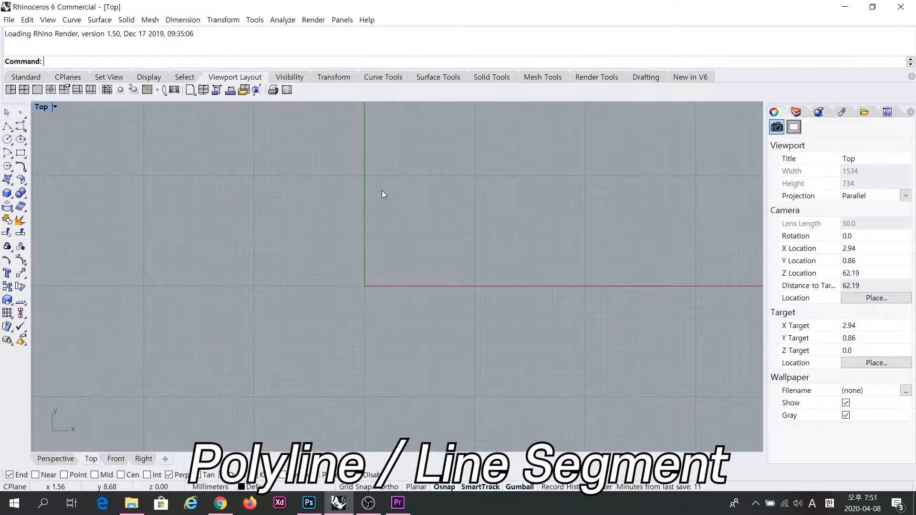
right_click_drag(347, 237, 333, 201)
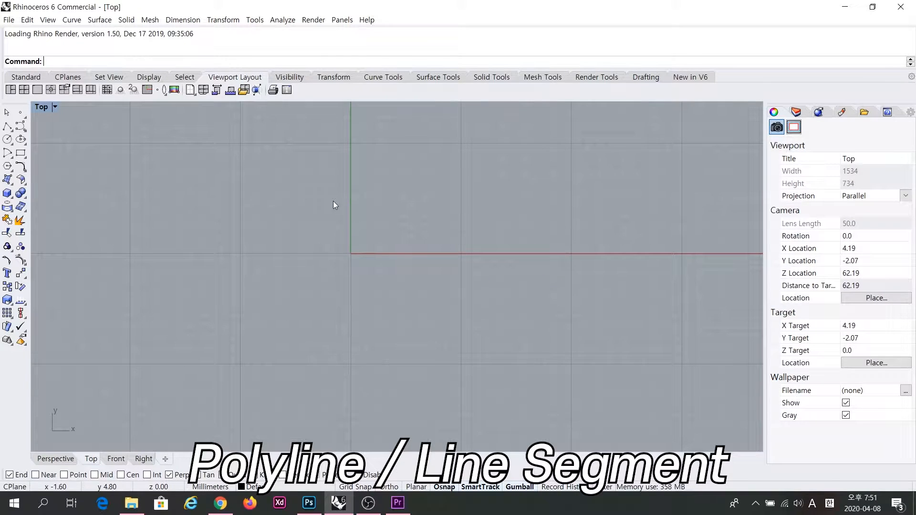
left_click(7, 127)
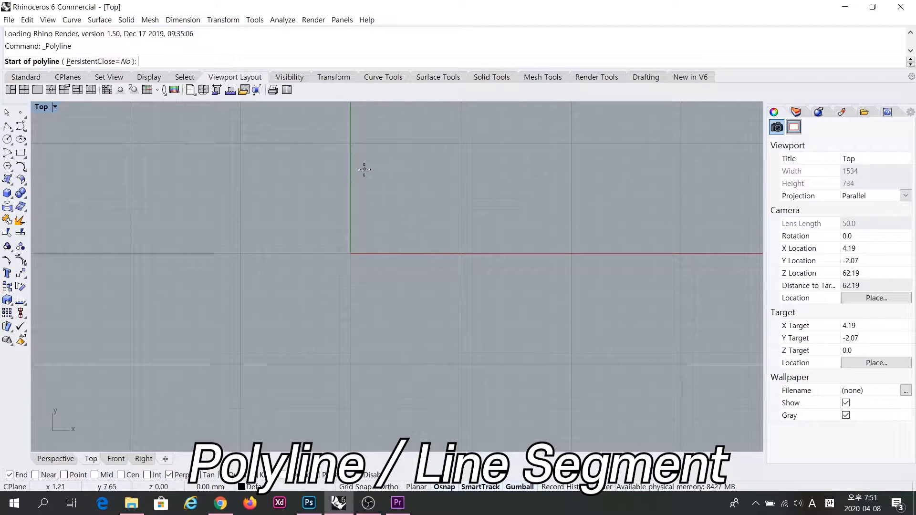
right_click_drag(400, 183, 348, 255)
left_click(336, 268)
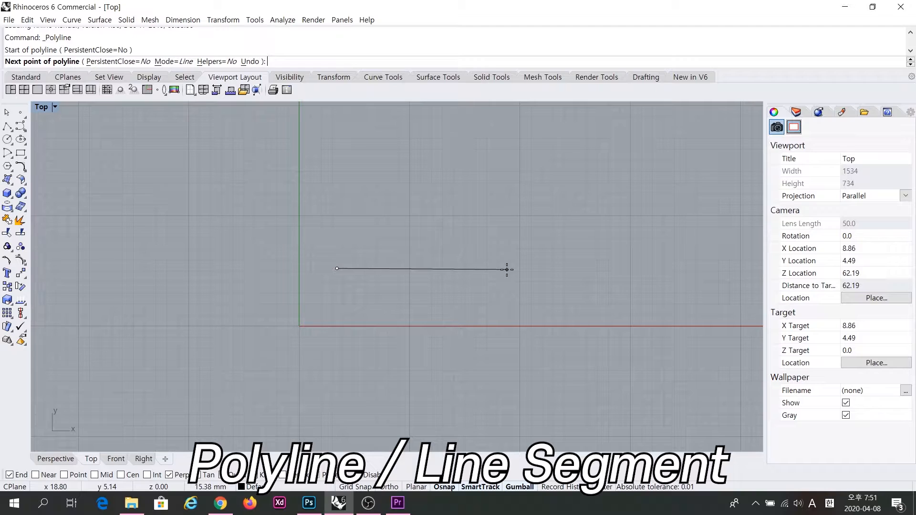
left_click(506, 269)
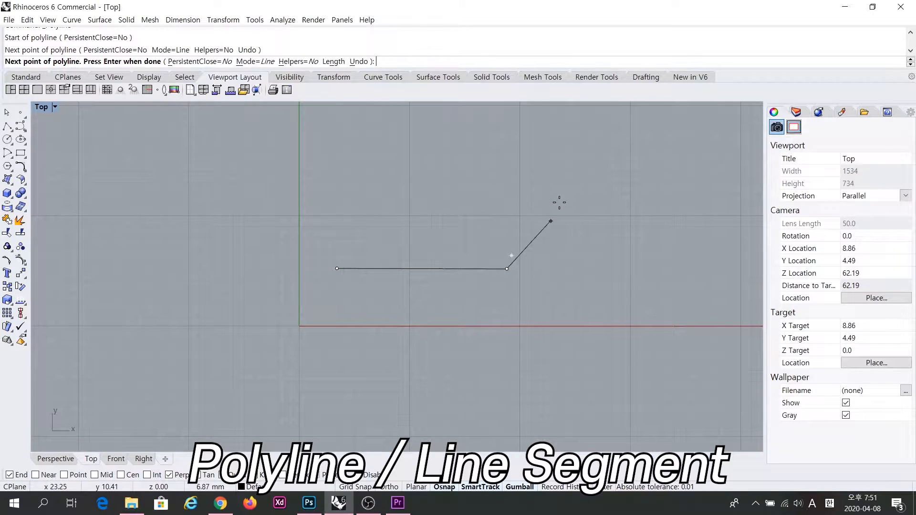
left_click(497, 138)
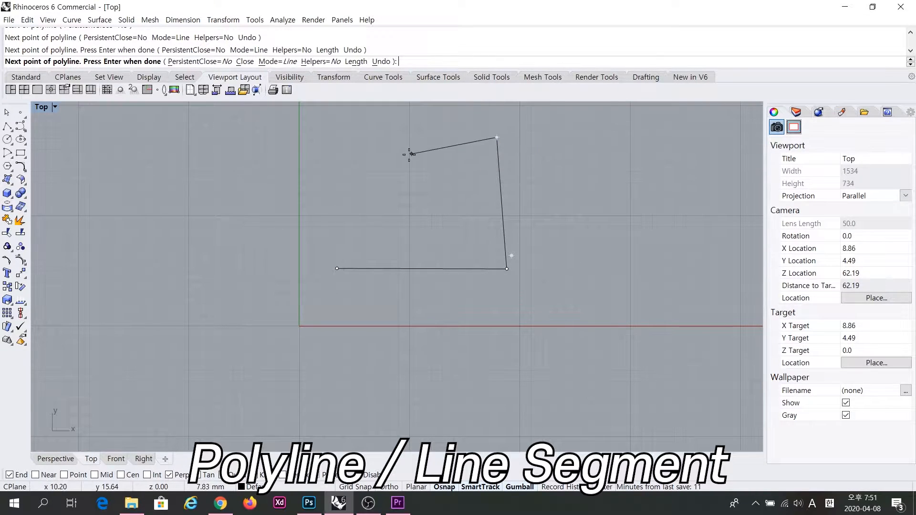
left_click(327, 150)
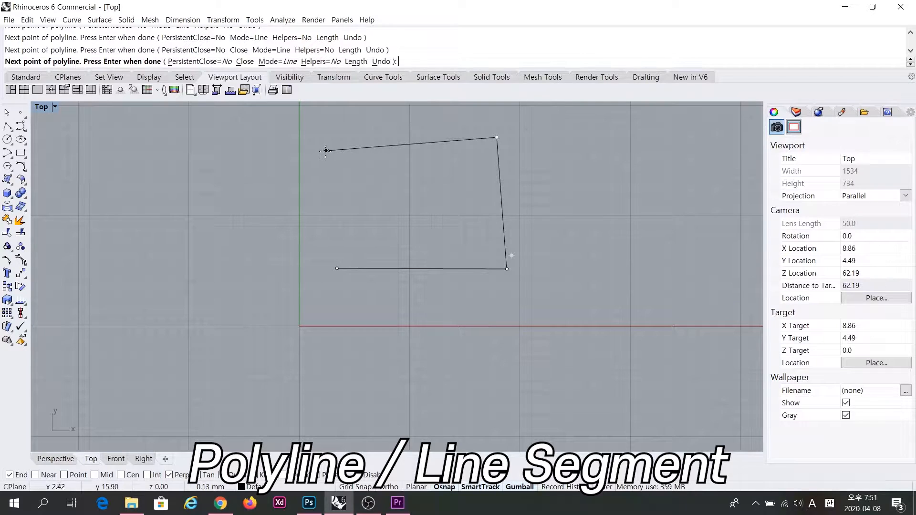
left_click(334, 265)
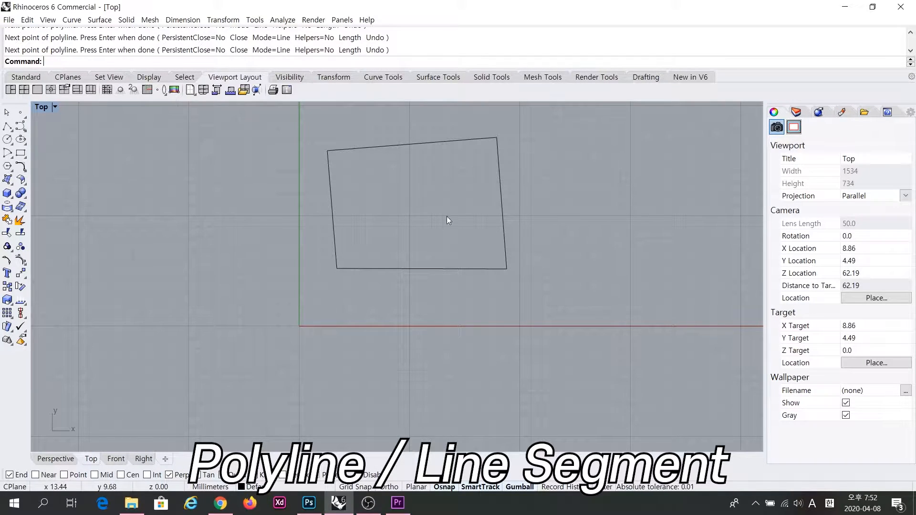
- Select the closed polyline by different edges to check whether it behaves as one curve, clearing the selection each time
right_click_drag(444, 208, 429, 221)
left_click(420, 155)
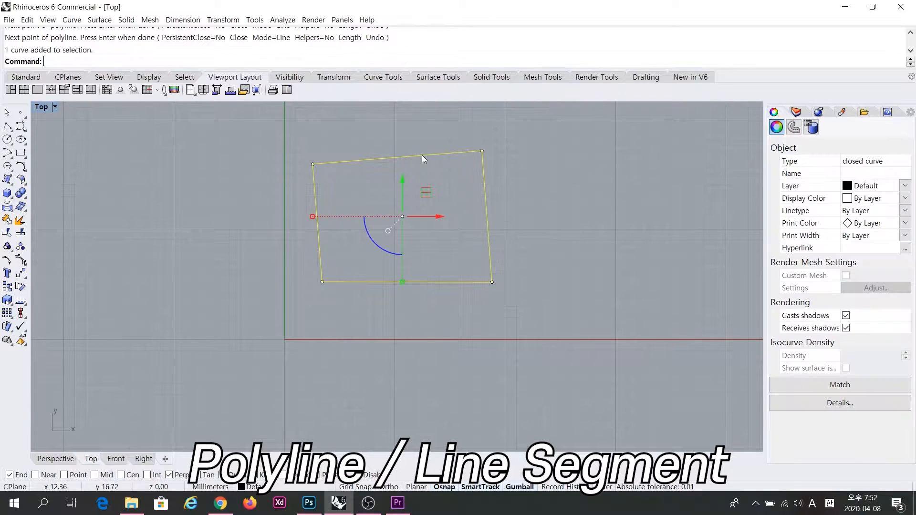
key("Escape")
left_click(487, 214)
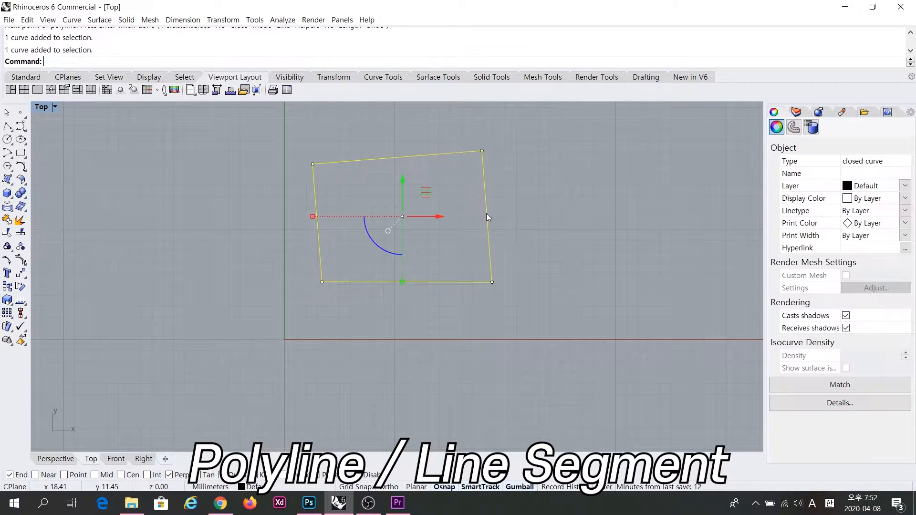
key("Escape")
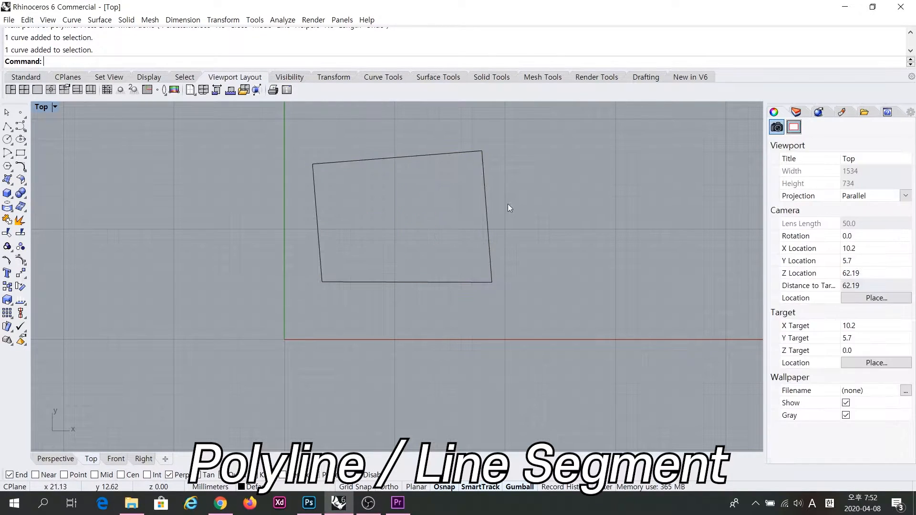
left_click(489, 221)
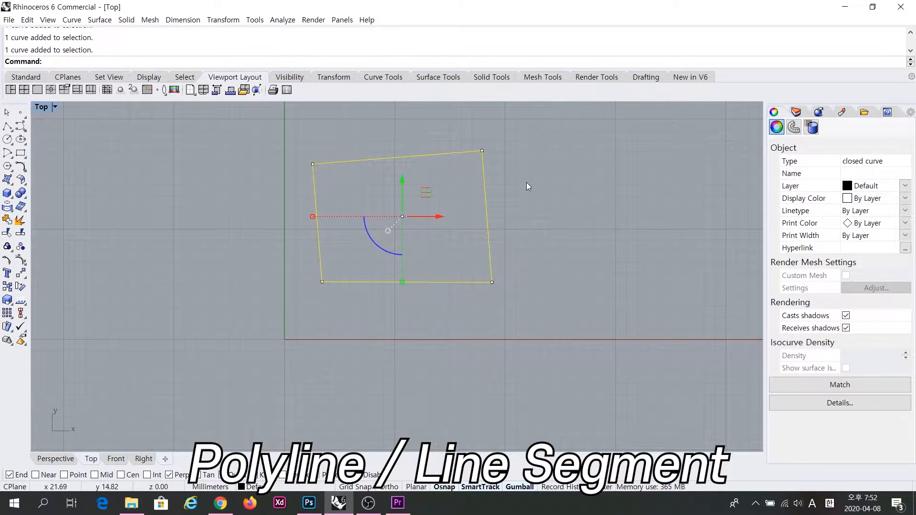
key("Escape")
- Draw a second closed four-sided outline beside the polyline with Line Segments, making its upper edge about 15 mm long
right_click_drag(548, 186, 439, 207)
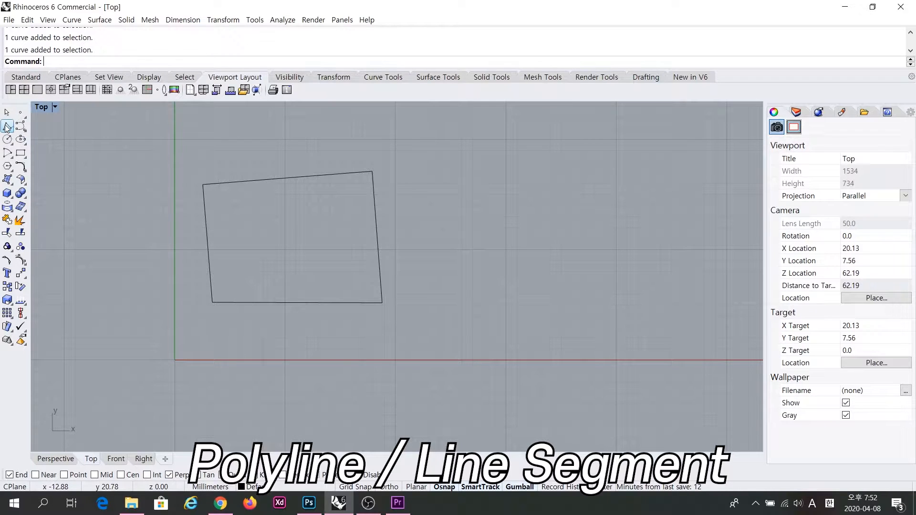
right_click(6, 126)
left_click(413, 172)
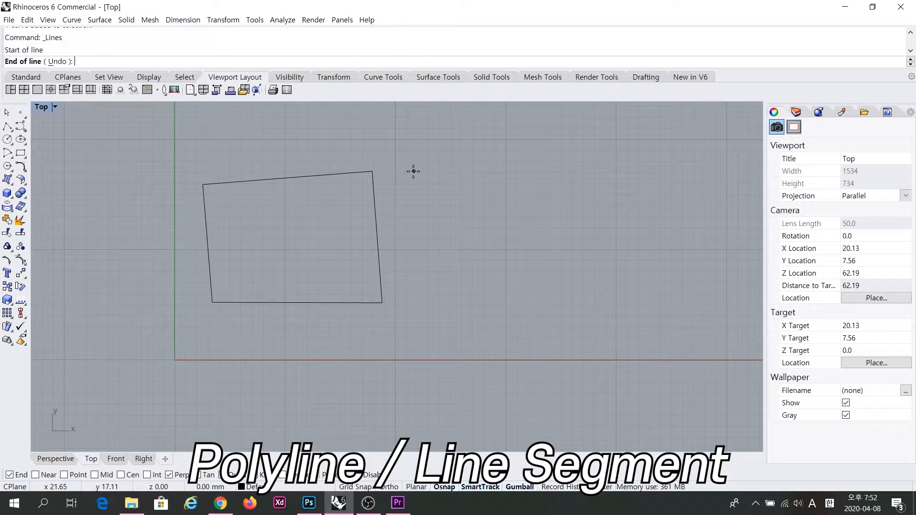
left_click(421, 301)
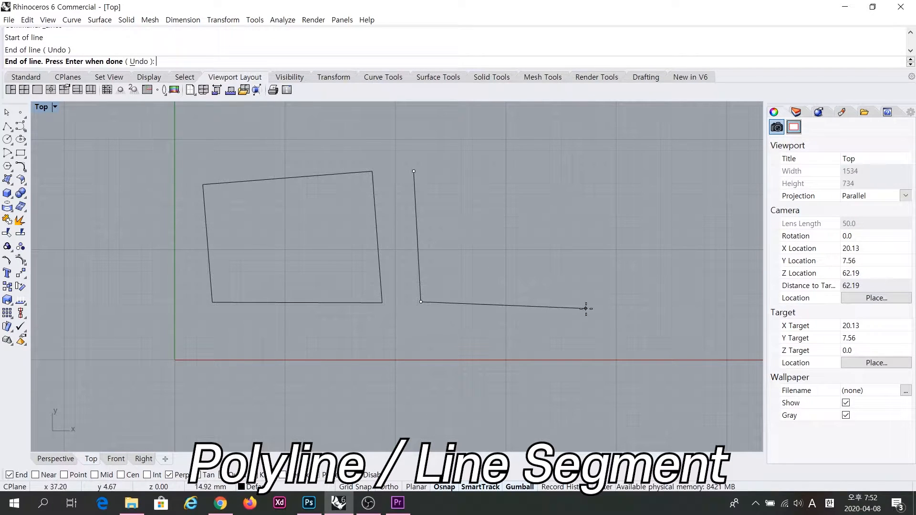
left_click(603, 302)
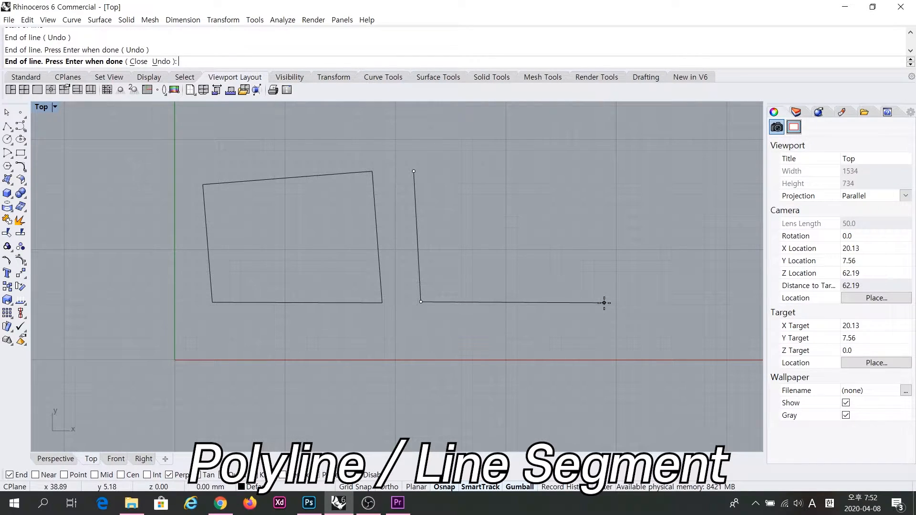
left_click(583, 158)
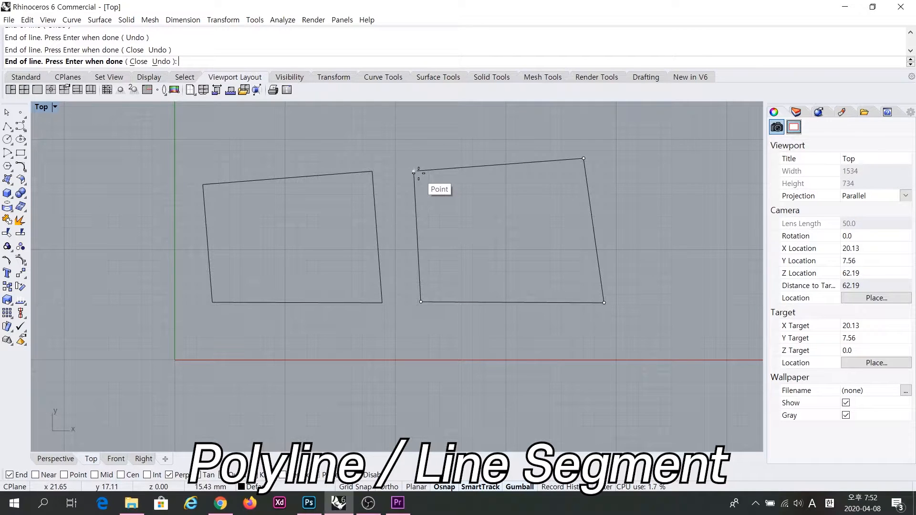
left_click(413, 171)
- Select each edge of the line-segment outline individually to check whether they are separate curves, and clear the selection
left_click(455, 167)
left_click(416, 226)
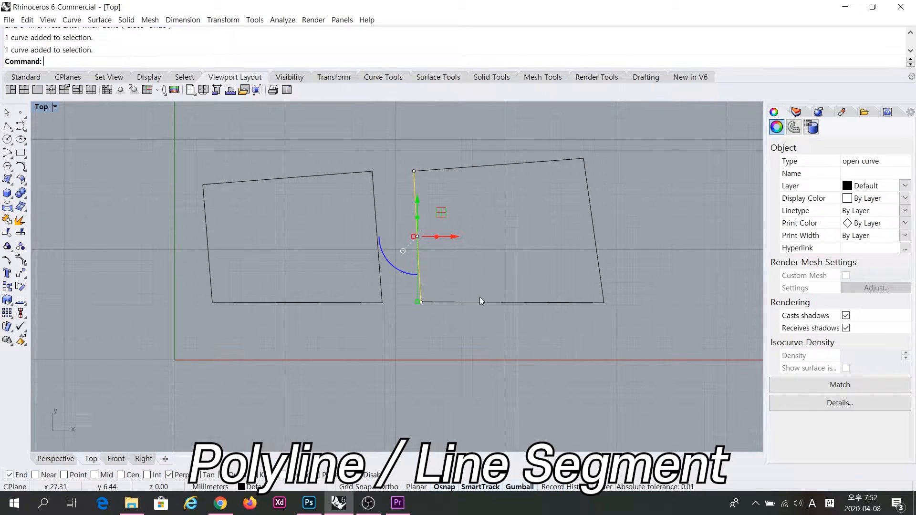
left_click(505, 304)
left_click(597, 248)
left_click(494, 166)
left_click(417, 228)
left_click(502, 302)
left_click(595, 242)
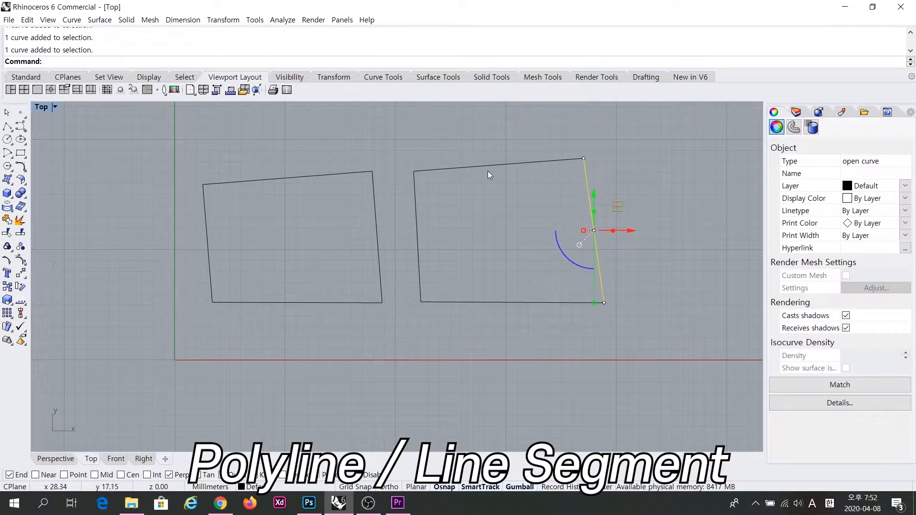
key("Escape")
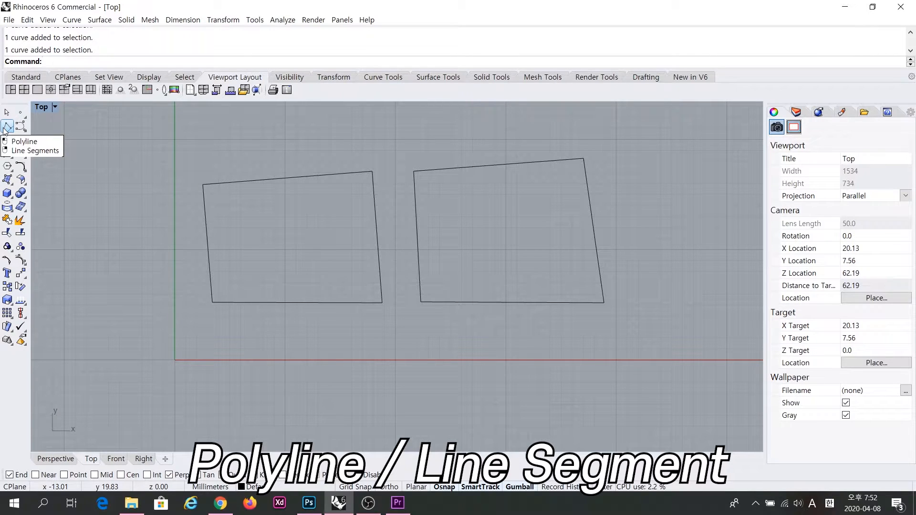
- Select the closed polyline and move it slightly upward as a single object
right_click_drag(164, 176, 204, 227)
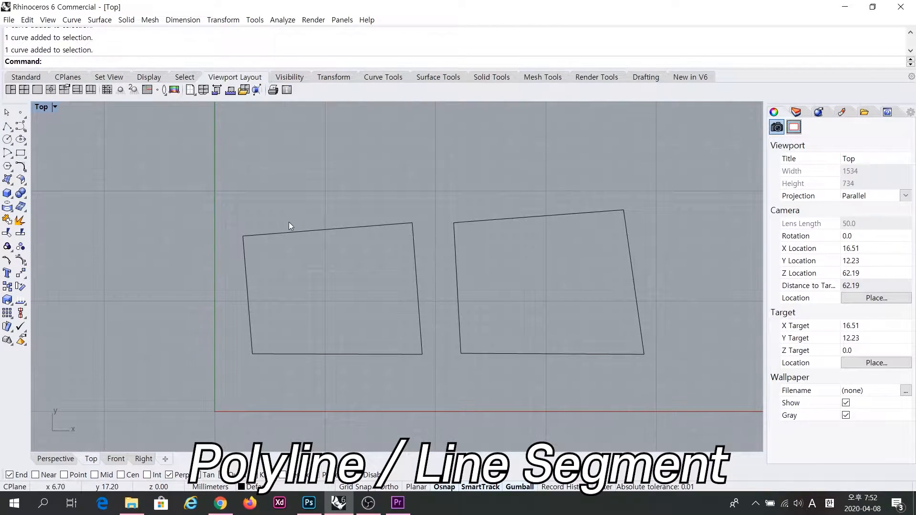
left_click(307, 229)
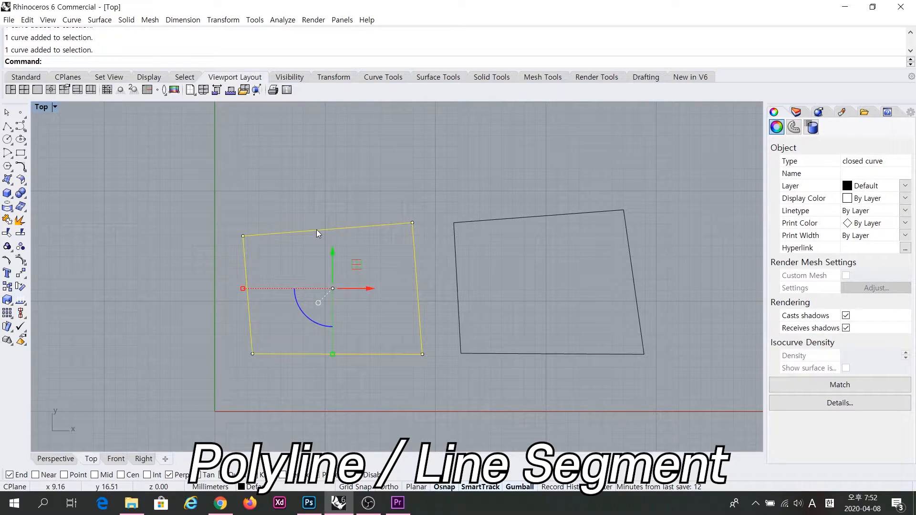
mouse_move(316, 230)
left_mouse_down()
mouse_move(232, 170)
mouse_move(443, 113)
mouse_move(325, 223)
mouse_move(329, 263)
mouse_move(241, 184)
mouse_move(357, 184)
mouse_move(322, 217)
left_mouse_up()
left_click(315, 214)
left_click(323, 263)
left_click(520, 165)
right_click_drag(520, 165, 422, 193)
- Move the upper and right edges of the line-segment outline away from the other edges, and undo both moves
left_click(421, 225)
left_click_drag(485, 224, 534, 174)
left_click(529, 265)
left_click_drag(529, 266, 529, 218)
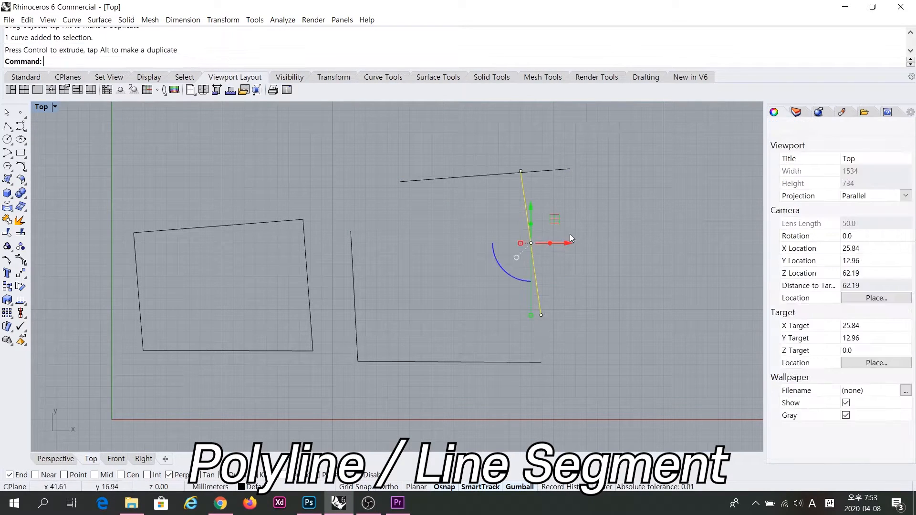
left_click(448, 365, "shift")
key("ctrl+z")
key("ctrl+z")
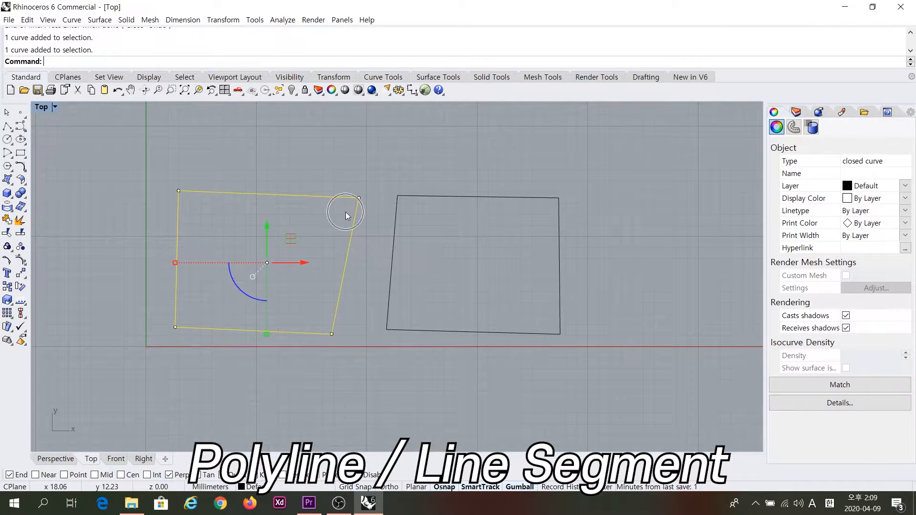
- Select the upper, right, lower and left edges of the line-segment outline one at a time to examine them
left_click(459, 197)
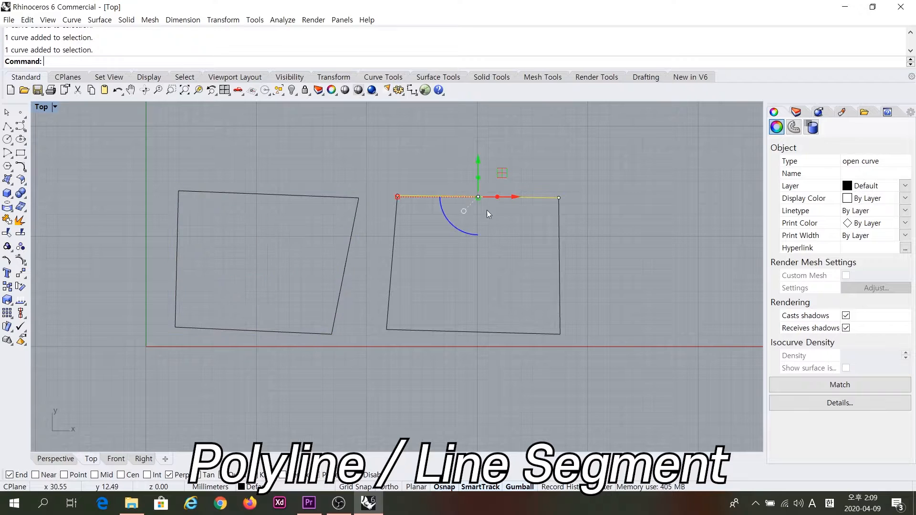
left_click(560, 256)
left_click(493, 335)
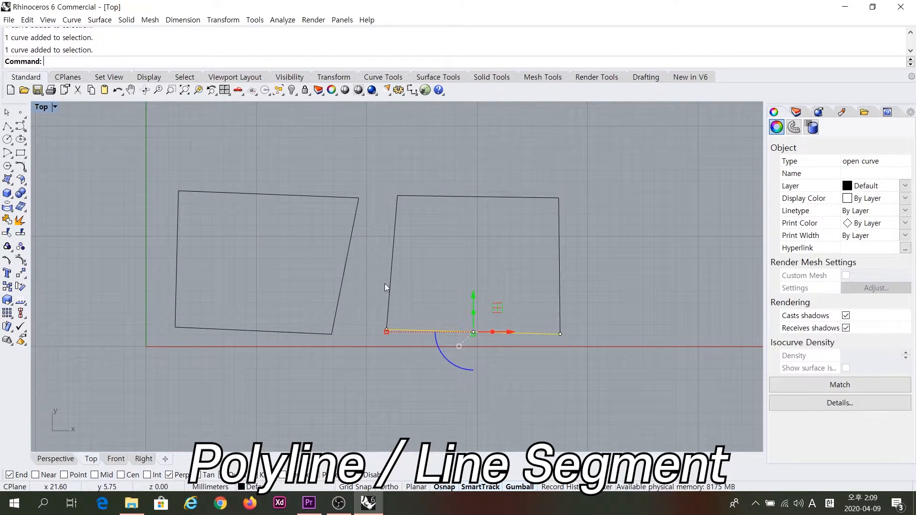
left_click(389, 285)
- Move the right edge of the line-segment outline outward and undo the move
left_click_drag(561, 261, 588, 264)
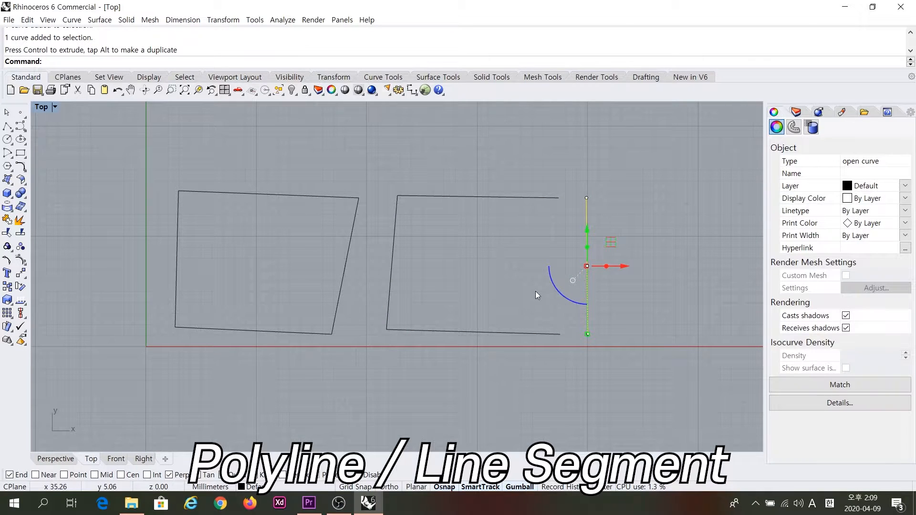
key("ctrl+z")
left_click(512, 238)
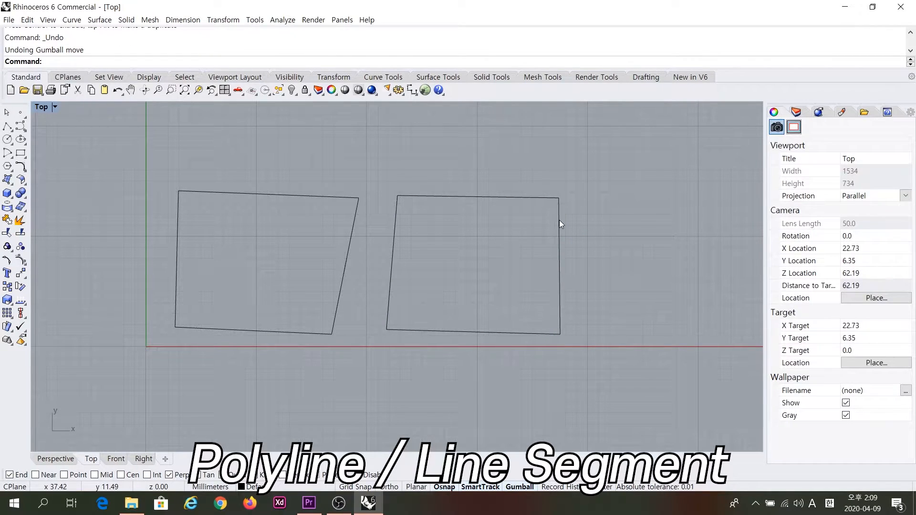
- Compare selecting single edges and all four edges of the line-segment outline with selecting the closed polyline, and clear the selection
left_click(559, 219)
left_click(511, 198)
left_click(390, 259)
left_click_drag(614, 165, 380, 333)
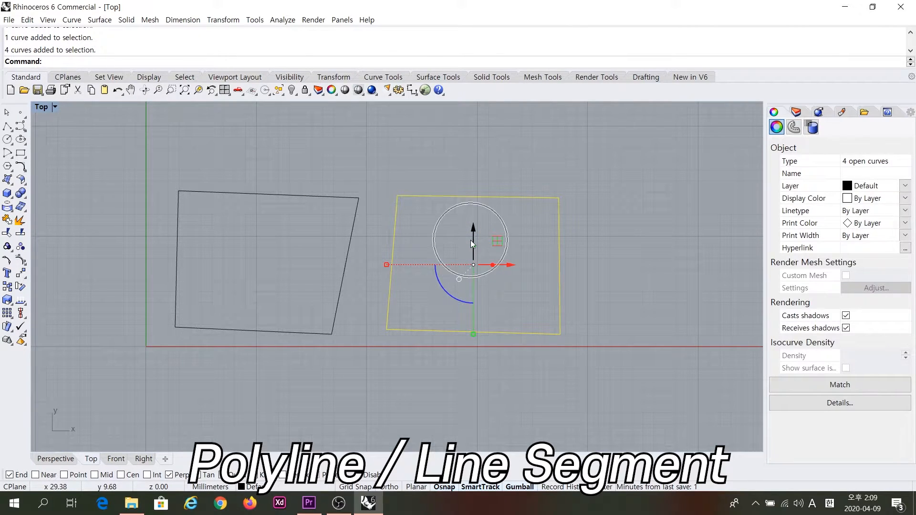
left_click(311, 195)
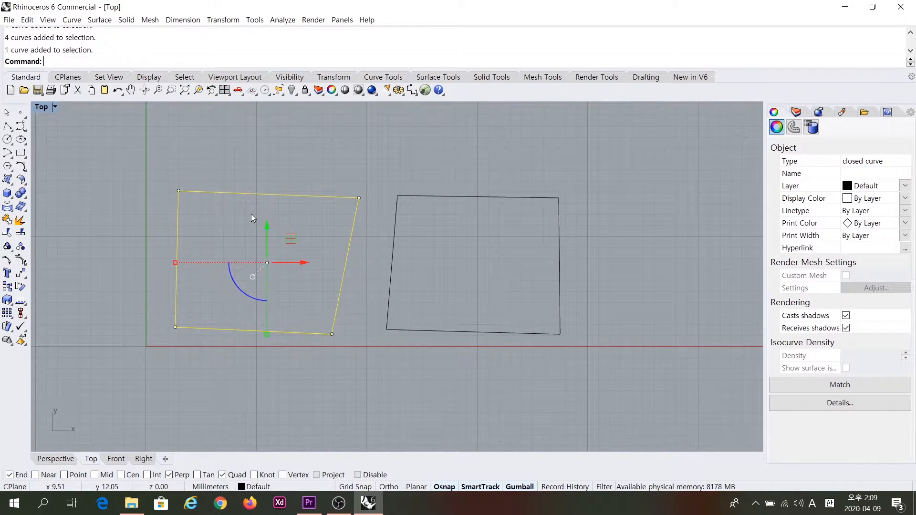
left_click(250, 214)
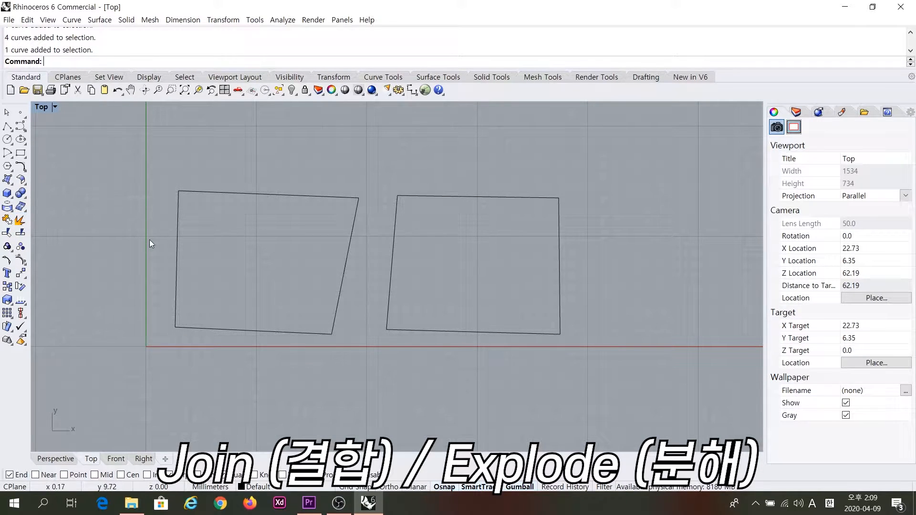
right_click_drag(213, 244, 299, 259)
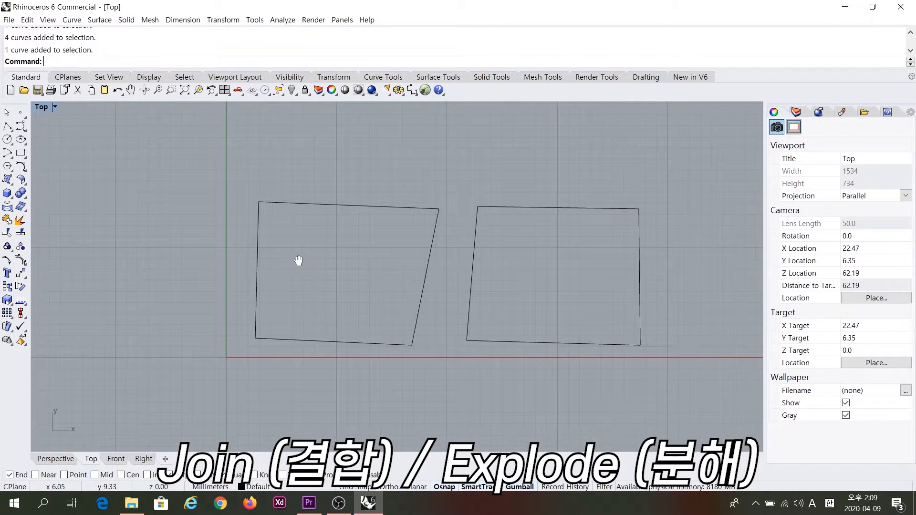
- Explode the left closed polyline outline into separate segments and clear the selection
left_click(350, 207)
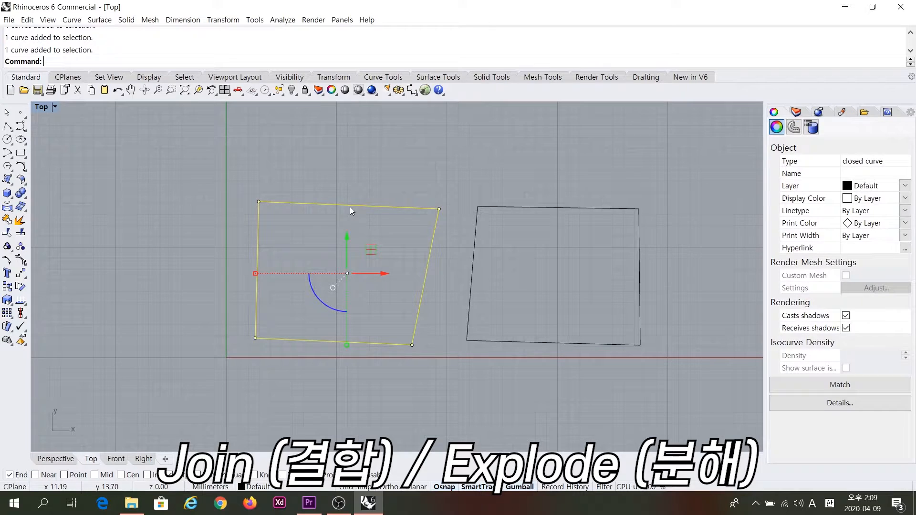
left_click(406, 224)
left_click(408, 208)
left_click(20, 220)
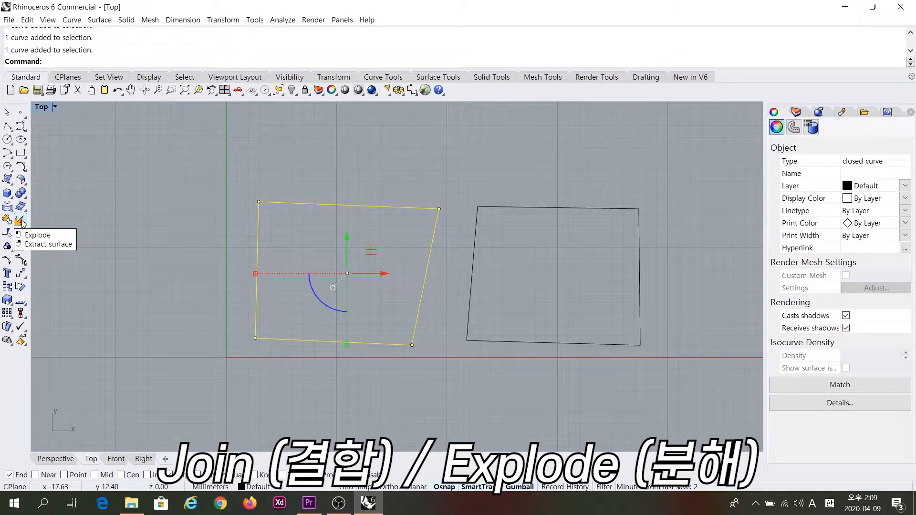
left_click(459, 157)
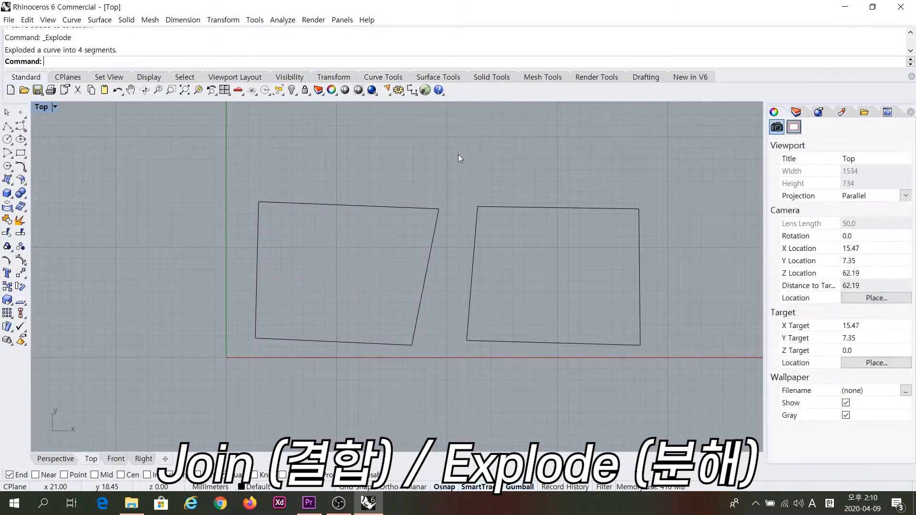
- Move the upper edge of the exploded left outline upward and undo the move
left_click(383, 206)
left_click_drag(350, 182, 349, 149)
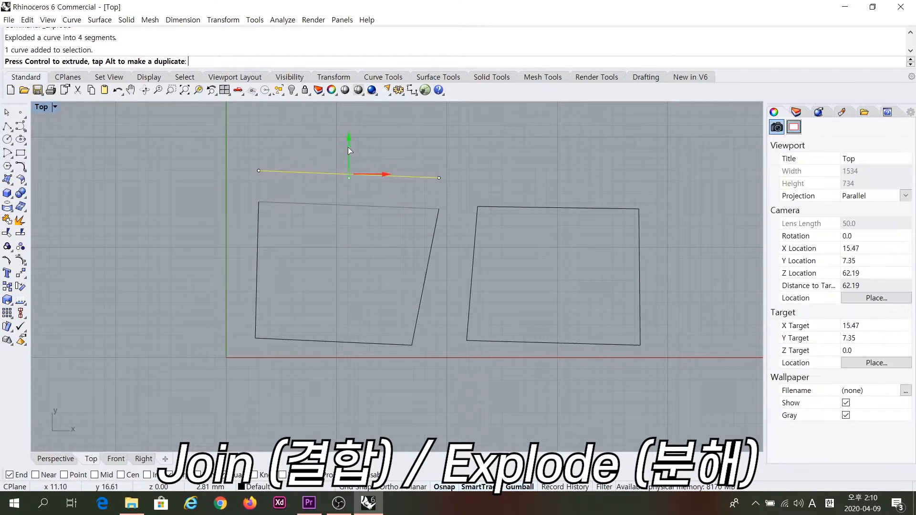
key("ctrl+z")
- Select the left, lower, right and upper edges of the exploded outline one at a time, ending with nothing selected
left_click(257, 269)
left_click(358, 345)
left_click(419, 306)
left_click(395, 208)
left_click(373, 263)
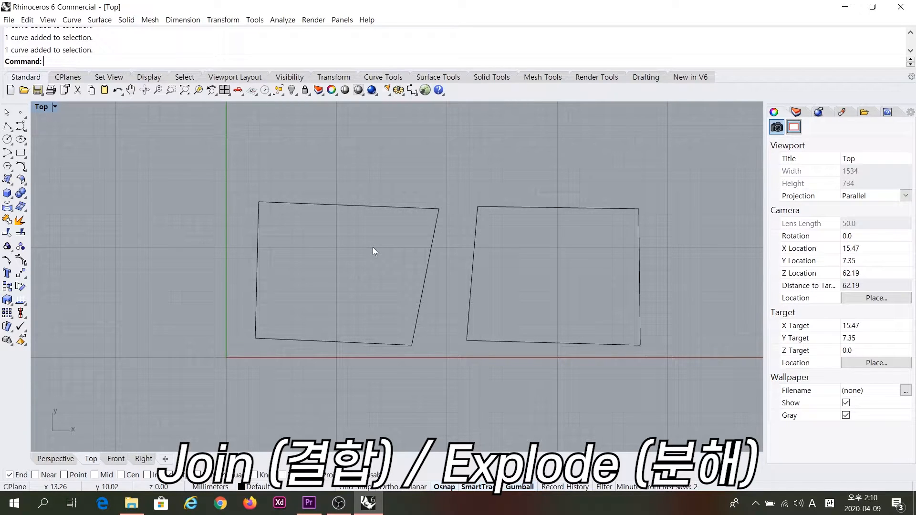
- Select the upper, left, lower and right edges of the right-hand line-segment outline one at a time, ending with nothing selected
right_click_drag(532, 251, 431, 260)
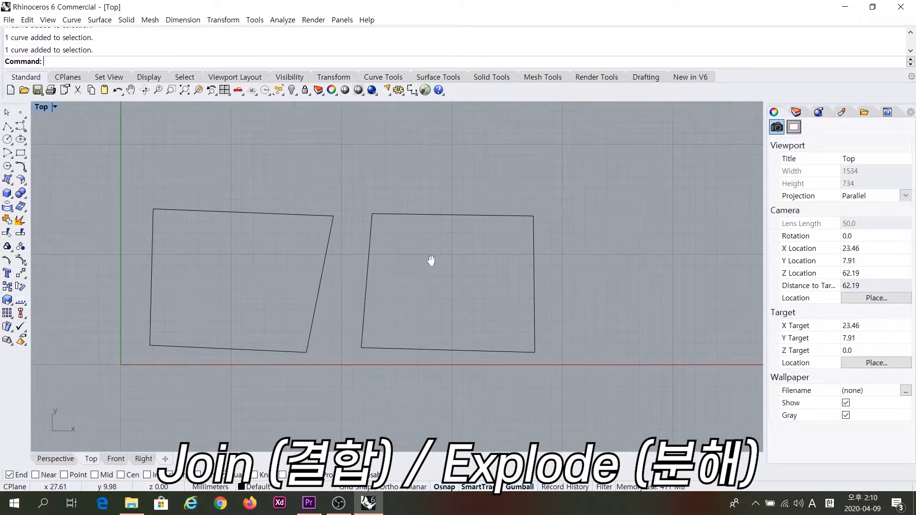
left_click(450, 215)
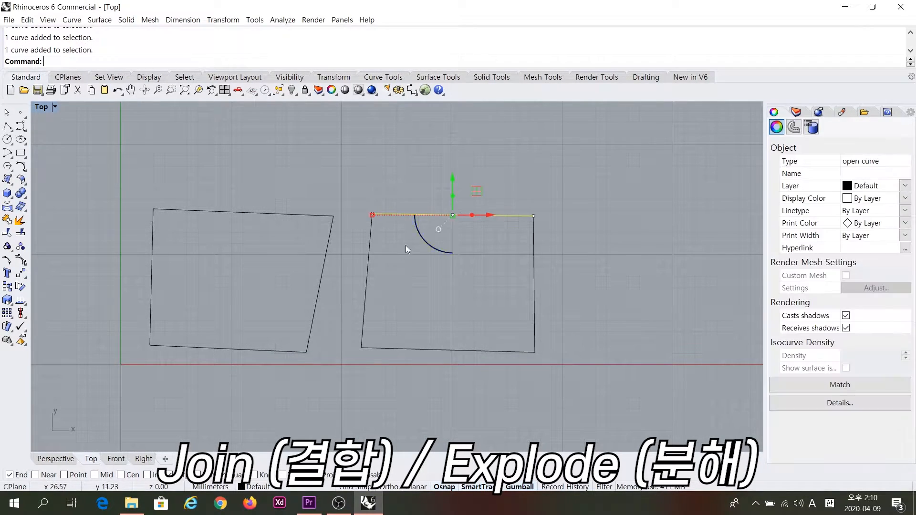
left_click(365, 293)
left_click(410, 351)
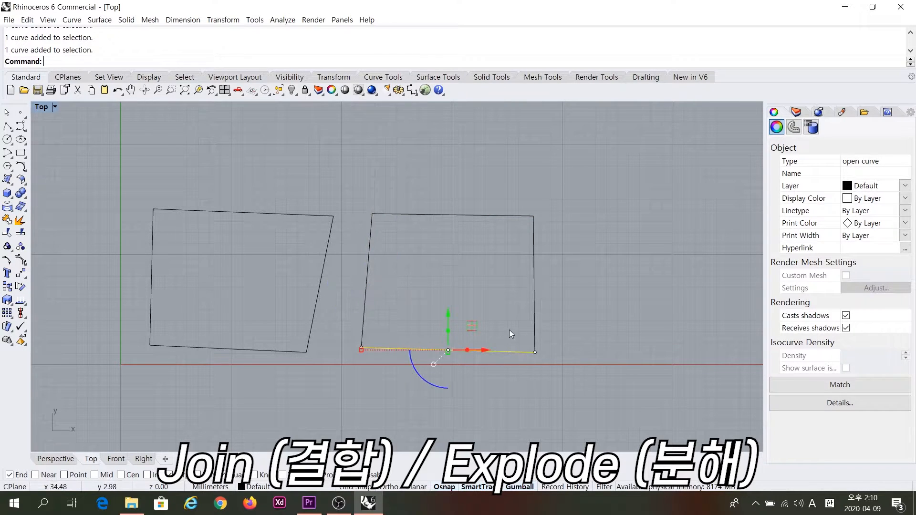
left_click(534, 324)
left_click(483, 217)
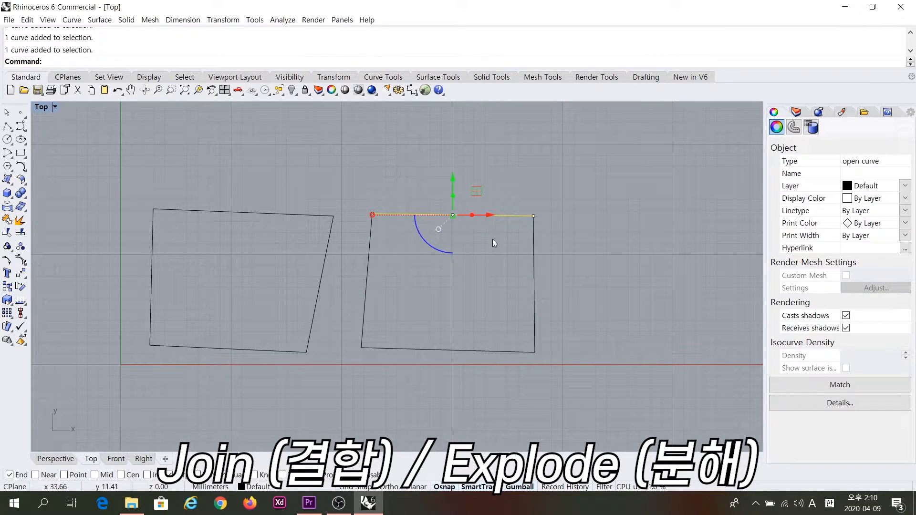
left_click(572, 216)
- Join the four edges of the right-hand line-segment outline into one closed curve and clear the selection
left_click_drag(601, 176, 351, 398)
left_click_drag(582, 199, 377, 363)
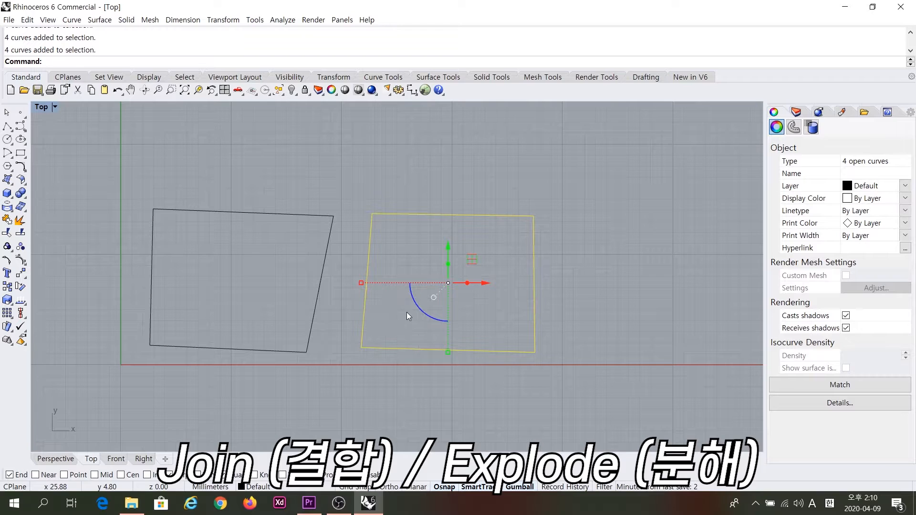
left_click(7, 221)
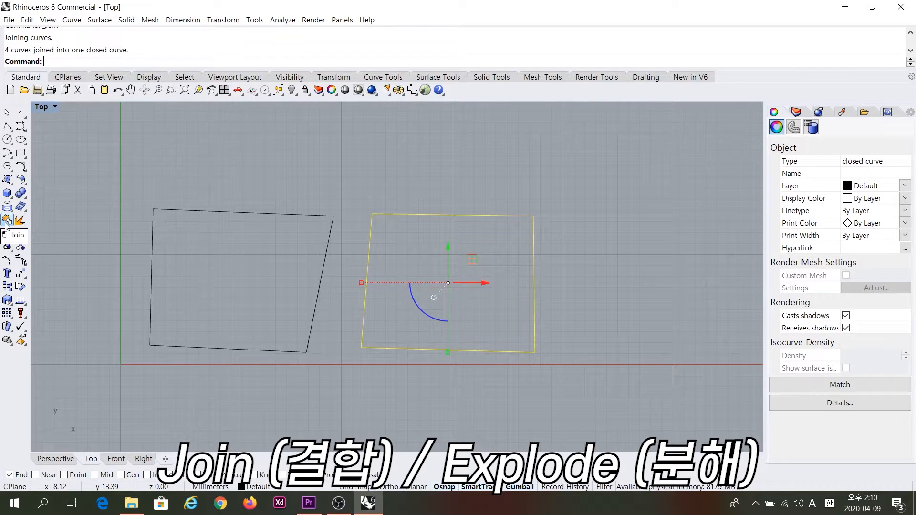
left_click(681, 196)
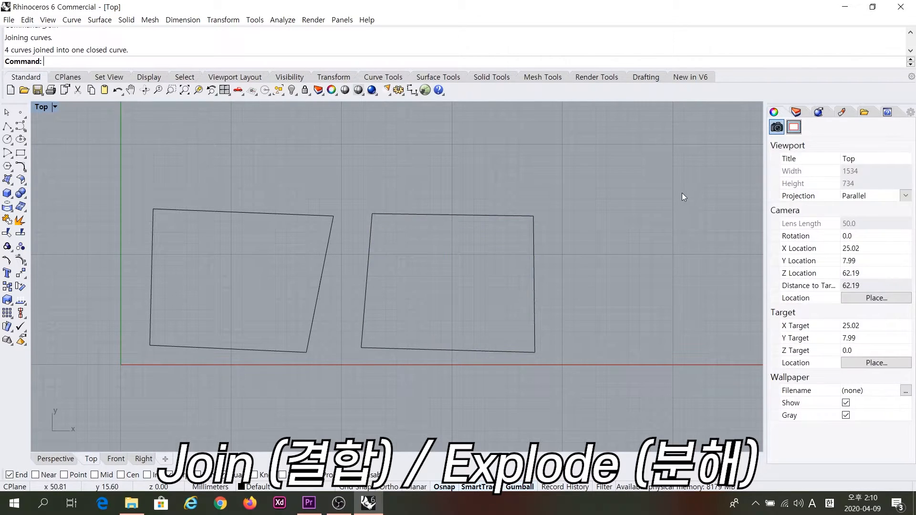
- Move the joined right-hand outline sideways and upward, undoing each move and clearing the selection
left_click(532, 295)
left_click_drag(460, 282, 581, 282)
key("ctrl+z")
left_click_drag(458, 268, 460, 206)
key("ctrl+z")
left_click(608, 253)
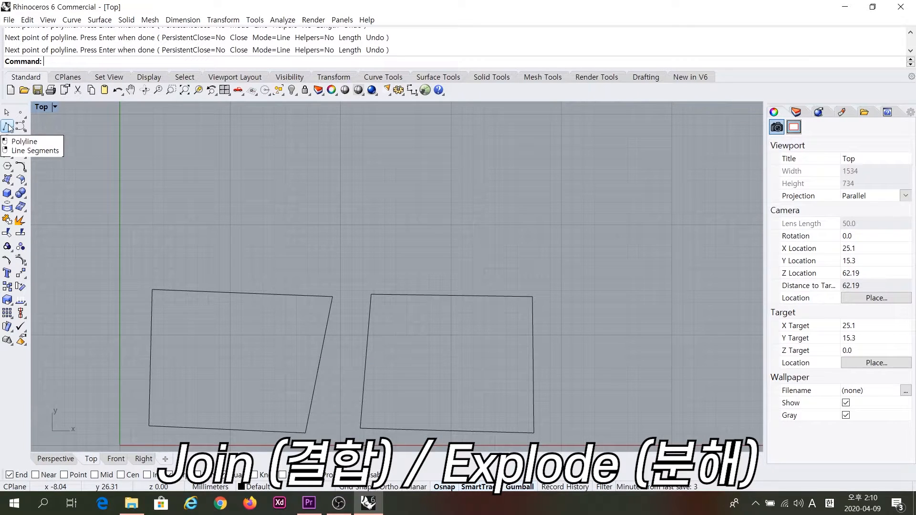
- Draw a closed four-sided outline with Line Segments above the right-hand outline, ending on its start point
right_click(7, 125)
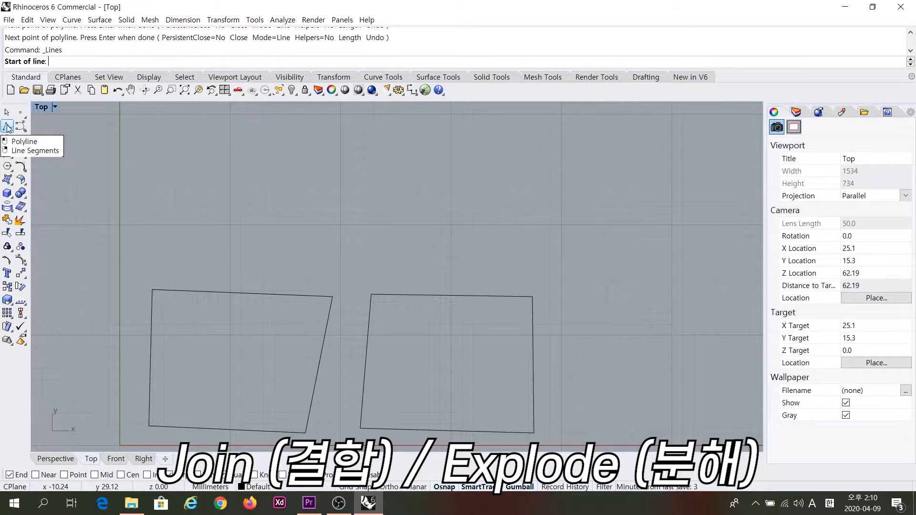
left_click(338, 148)
left_click(354, 265)
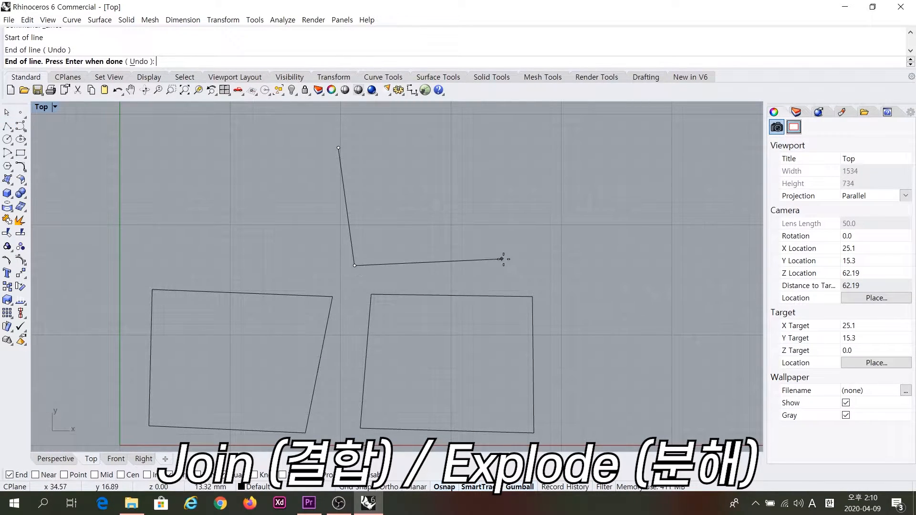
left_click(519, 263)
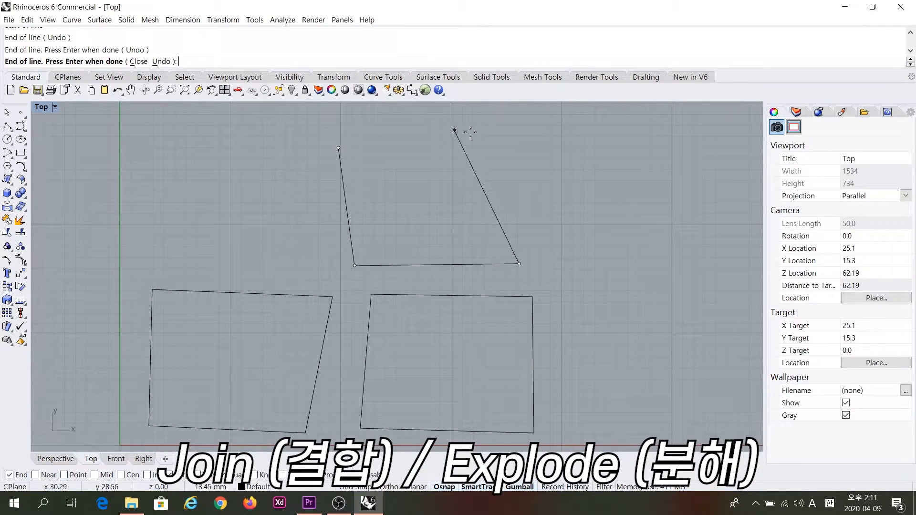
left_click(513, 142)
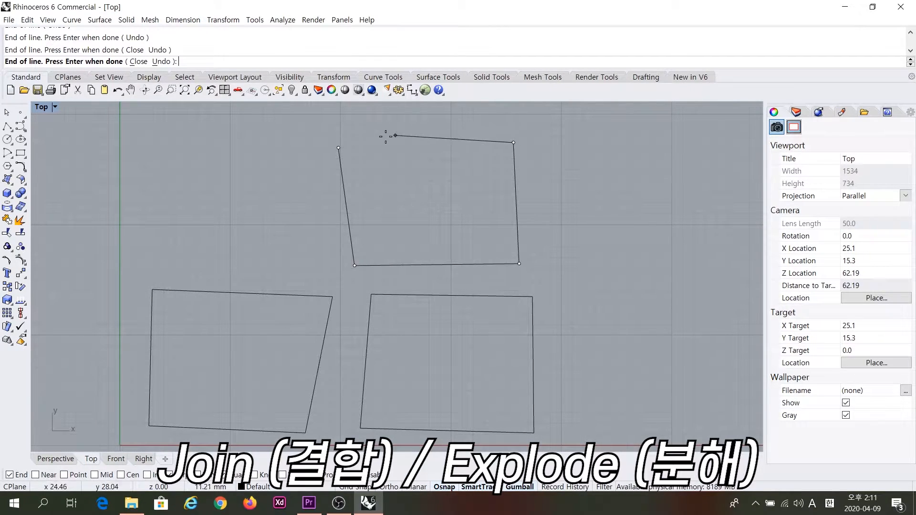
left_click(339, 148)
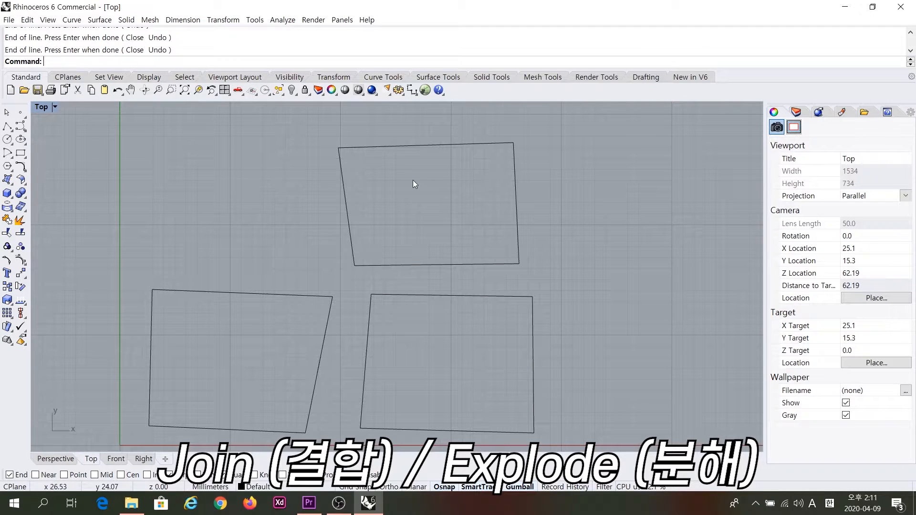
- Select the upper and left edges of the new line-segment outline to examine them, and clear the selection
left_click(419, 145, "ctrl+shift")
left_click(348, 215, "ctrl+shift")
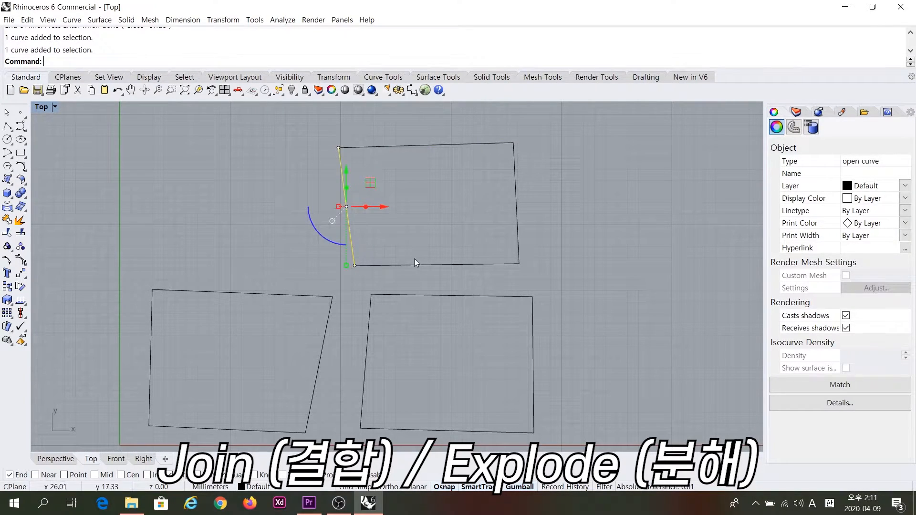
key("Escape")
- Join the four segments of the new upper-right outline into one closed curve and clear the selection
left_click_drag(571, 128, 296, 273)
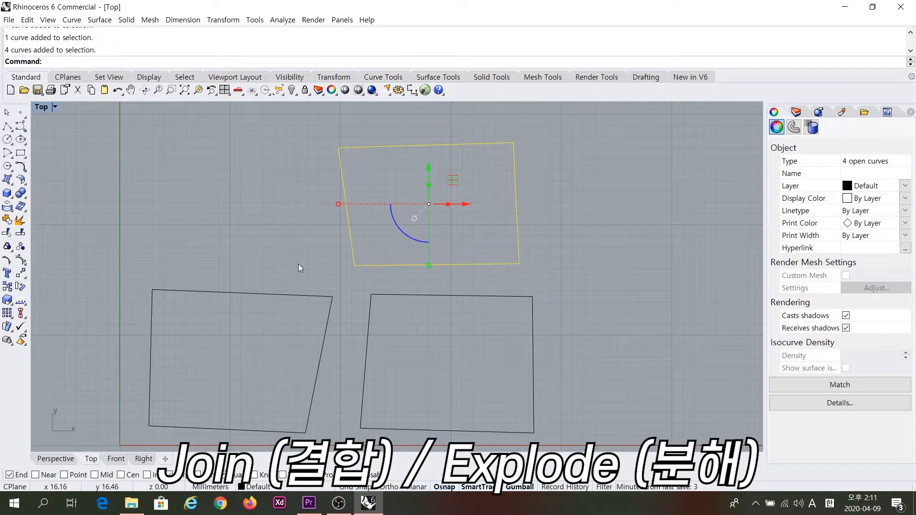
left_click(8, 221)
key("Escape")
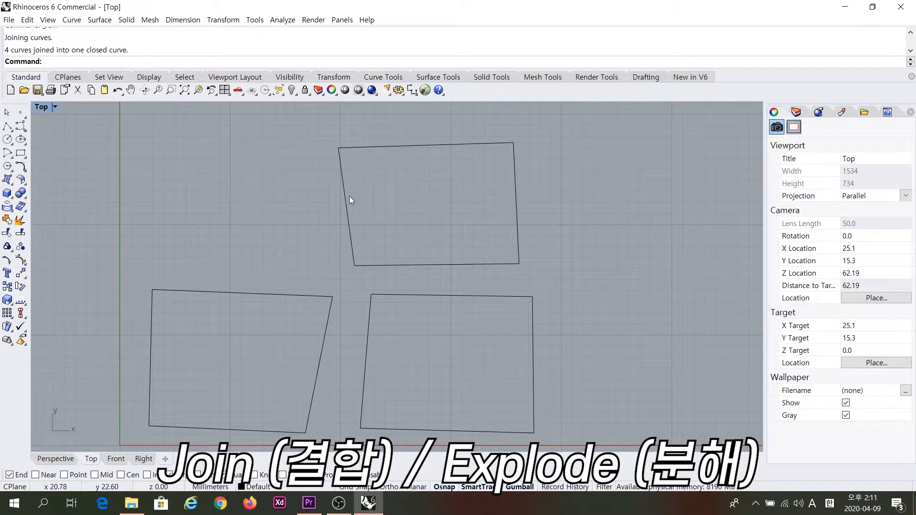
- Draw the left, lower and right sides of a new four-sided outline with Polyline above the left outline
right_click_drag(287, 180, 444, 190)
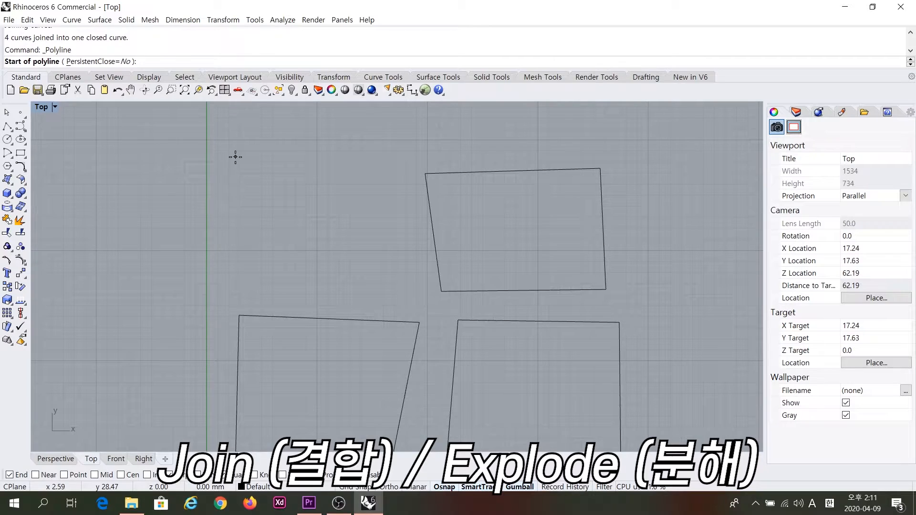
left_click(235, 156)
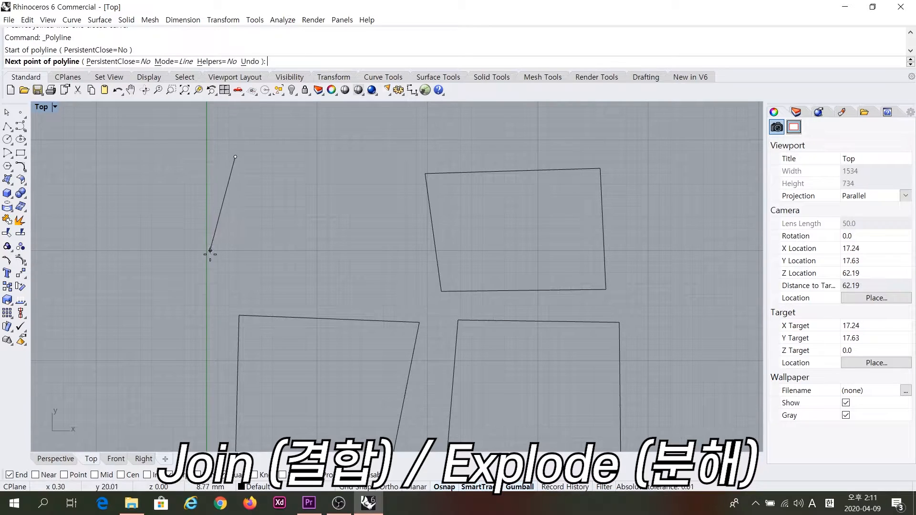
left_click(238, 290)
left_click(408, 295)
left_click(403, 153)
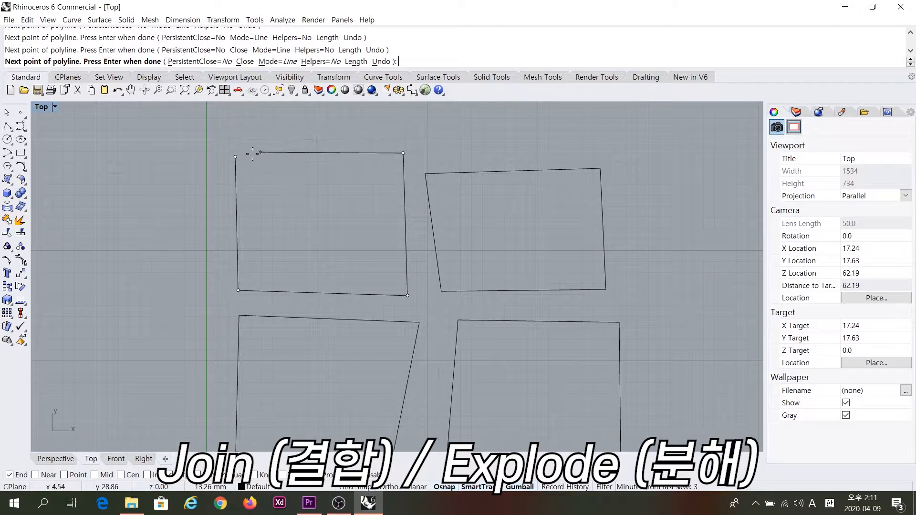
- End the polyline just above its start point, leaving a tiny gap at the upper-left corner, and finish the command
right_click_drag(240, 157, 398, 242)
scroll(407, 228, "up", 5)
scroll(419, 240, "up", 18)
right_click_drag(326, 169, 388, 312)
scroll(381, 262, "up", 4)
scroll(381, 263, "up", 1)
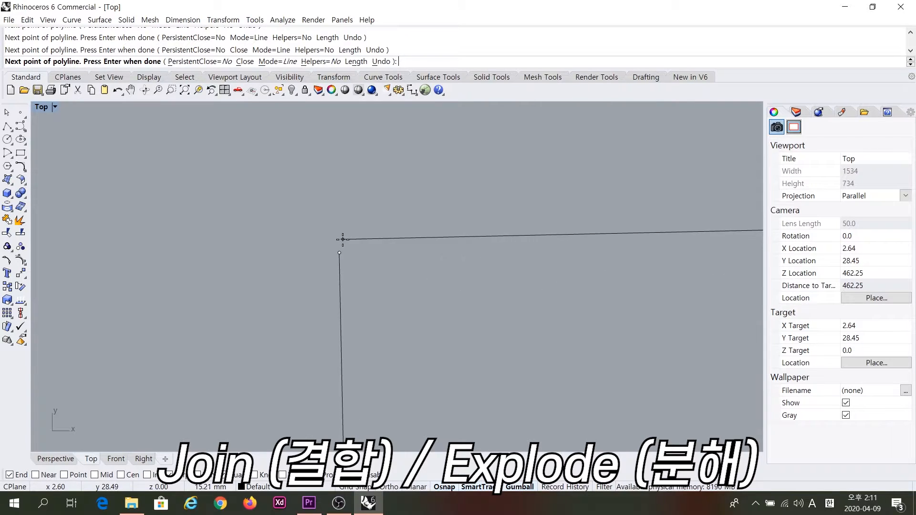
left_click(338, 242)
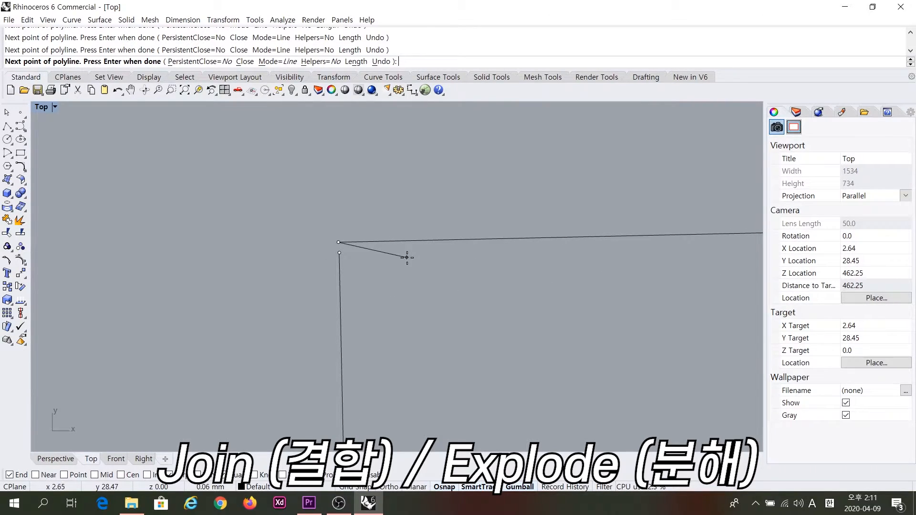
left_click(338, 247)
right_click_drag(337, 247, 351, 183)
scroll(440, 276, "down", 3)
scroll(468, 287, "down", 2)
scroll(410, 193, "up", 3)
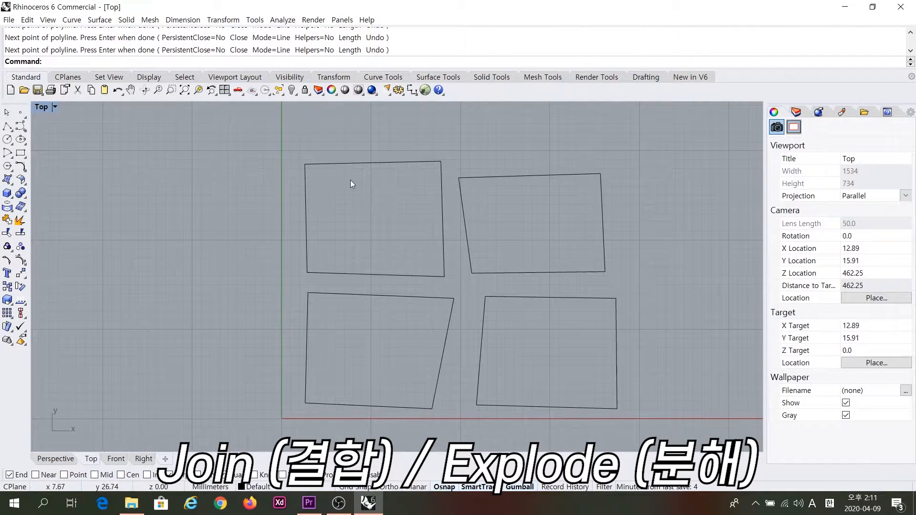
- Select the new polyline and the joined upper-right outline in turn to compare their curve types
left_click(415, 296)
left_click(418, 270)
left_click(421, 274)
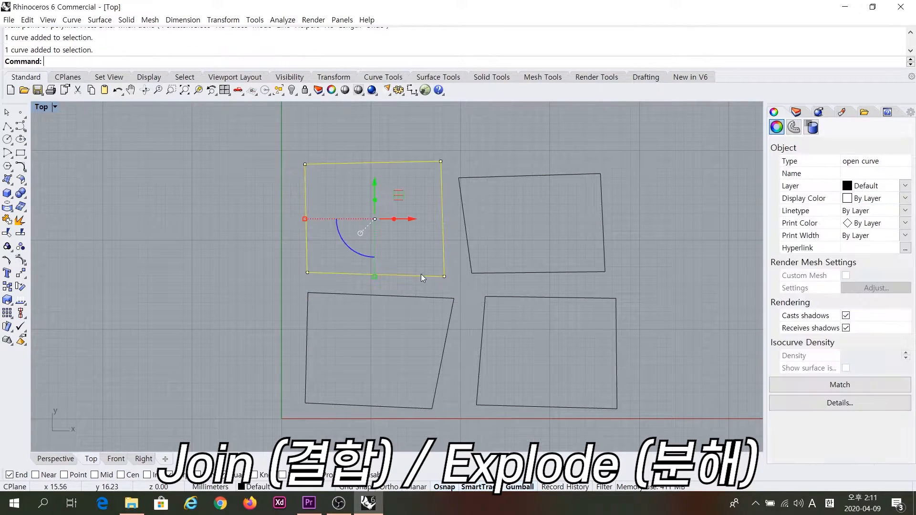
left_click(491, 178)
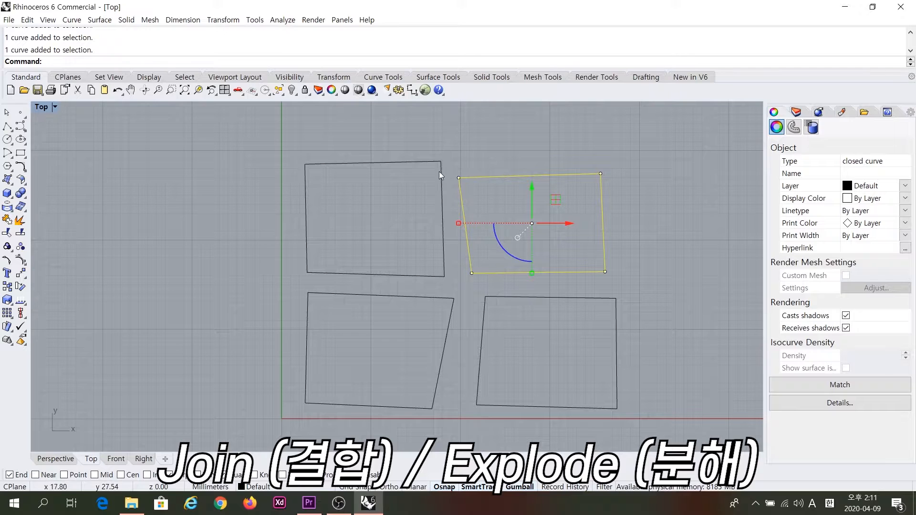
left_click(393, 163)
left_click(297, 170)
- Examine the gap between the start and end points at the new polyline's upper-left corner
scroll(295, 164, "up", 5)
scroll(295, 164, "up", 2)
scroll(439, 141, "up", 2)
scroll(431, 157, "up", 2)
scroll(442, 148, "up", 2)
scroll(389, 185, "down", 4)
scroll(414, 196, "down", 10)
- Try to join the gapped polyline on its own, and inspect its type and the gap at its corner
right_click_drag(477, 227, 435, 225)
left_click_drag(485, 170, 348, 281)
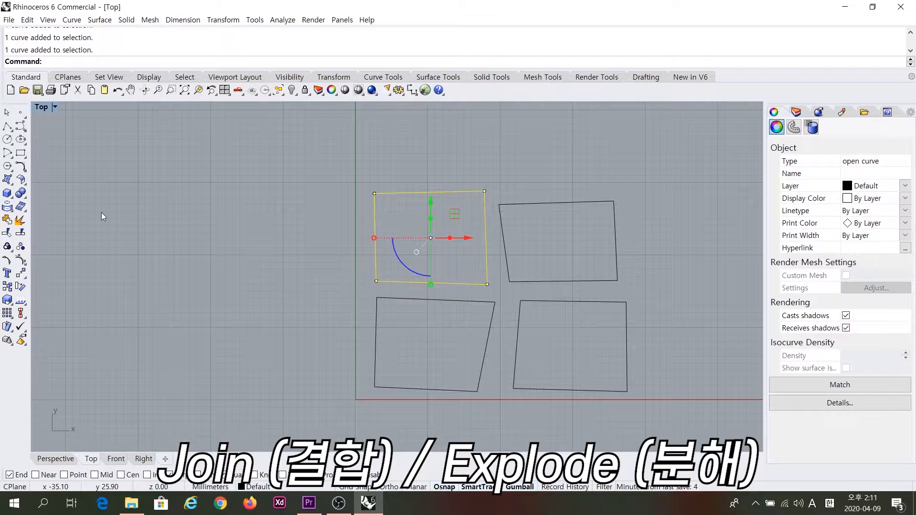
left_click(7, 219)
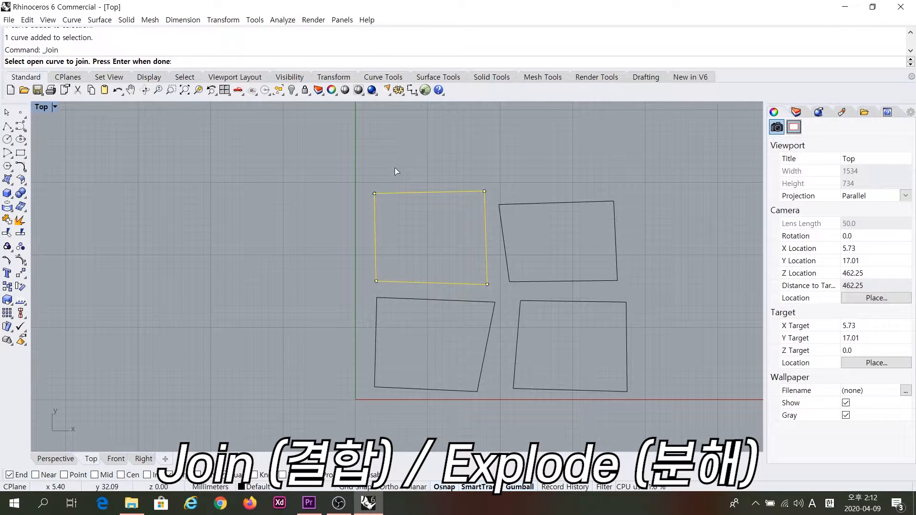
key("Return")
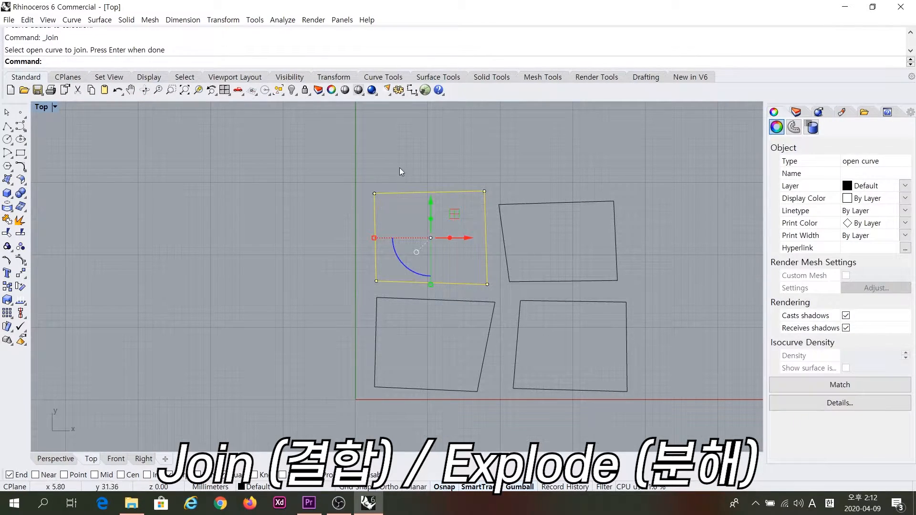
key("Escape")
left_click(482, 222)
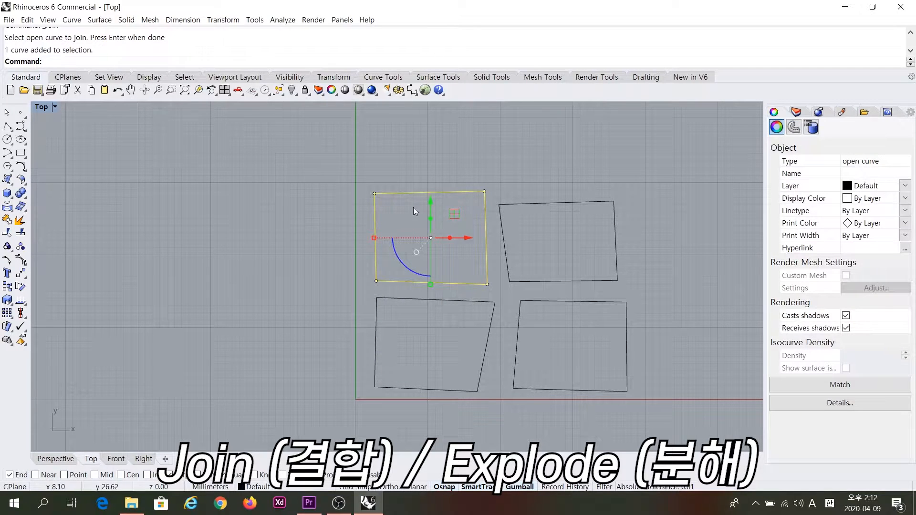
key("Escape")
scroll(367, 194, "up", 5)
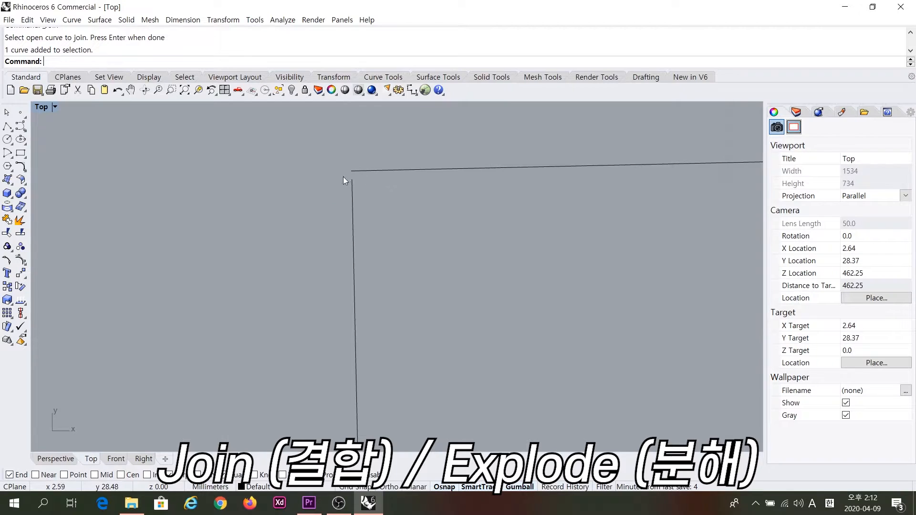
scroll(354, 183, "down", 3)
scroll(357, 188, "down", 14)
- Delete the joined line-segment outline beside the gapped polyline
scroll(367, 191, "up", 10)
right_click_drag(501, 219, 467, 230)
left_click_drag(454, 277, 437, 282)
key("Delete")
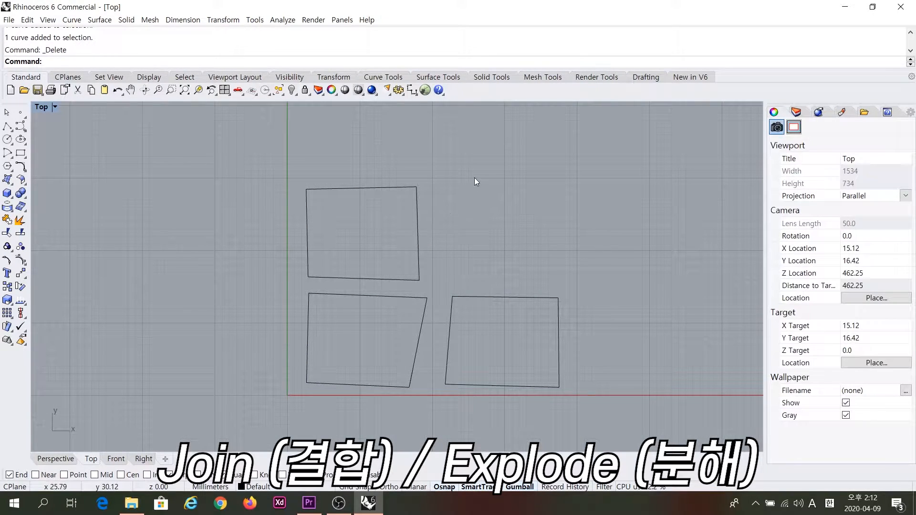
- Move the upper gapped polyline about 16 mm in the positive X direction
left_click(402, 188)
left_click_drag(387, 238, 502, 224)
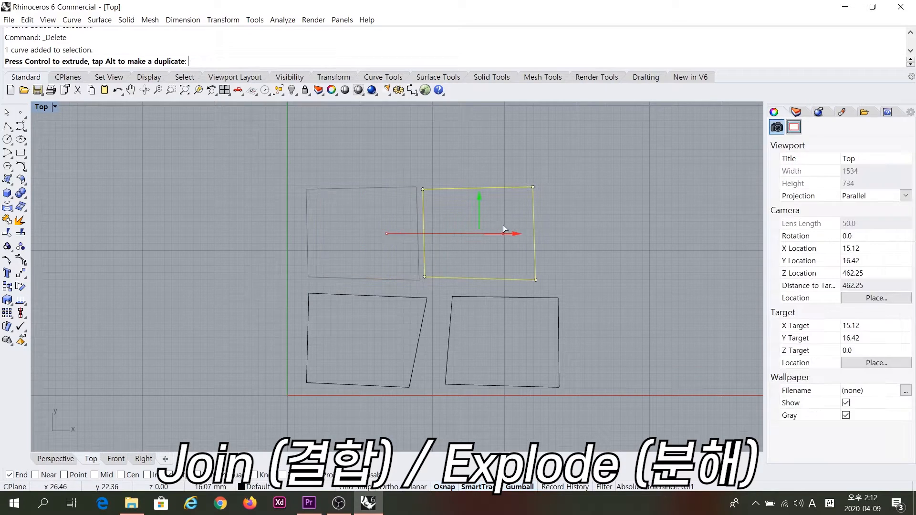
key("Escape")
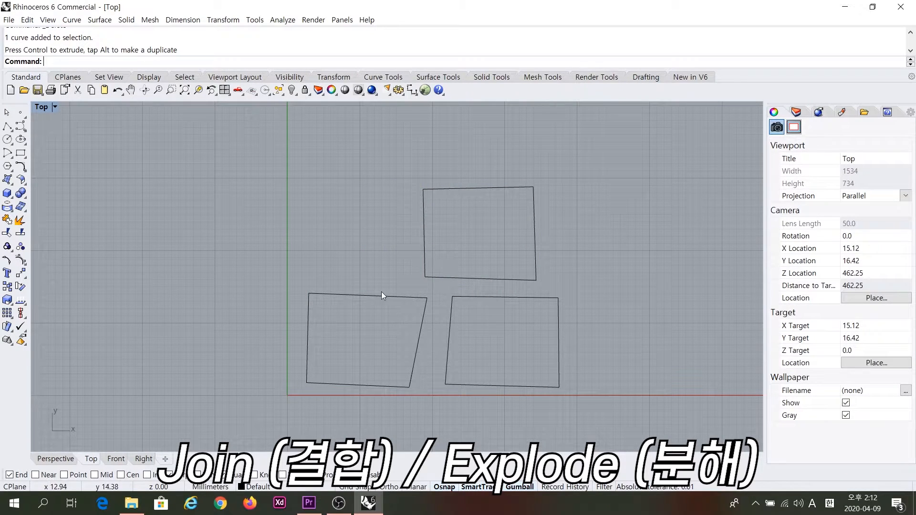
- Join the four separate line segments of the lower-left outline into one curve
left_click(362, 295)
right_click_drag(358, 320, 374, 283)
key("Escape")
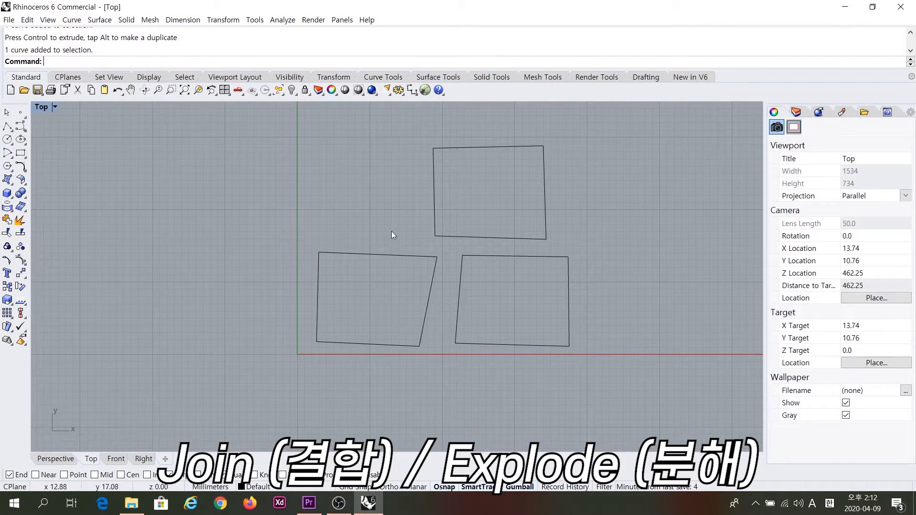
left_click_drag(332, 346, 305, 384)
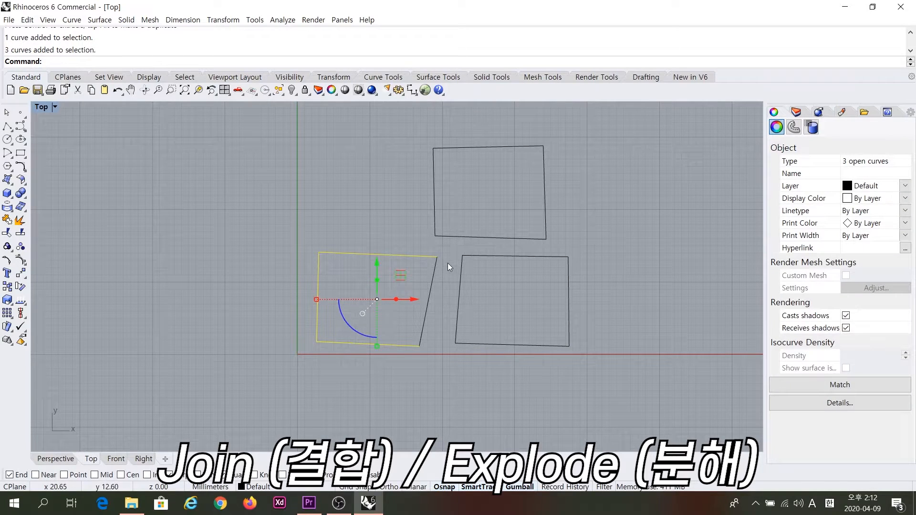
key("Escape")
left_click_drag(430, 266, 287, 356)
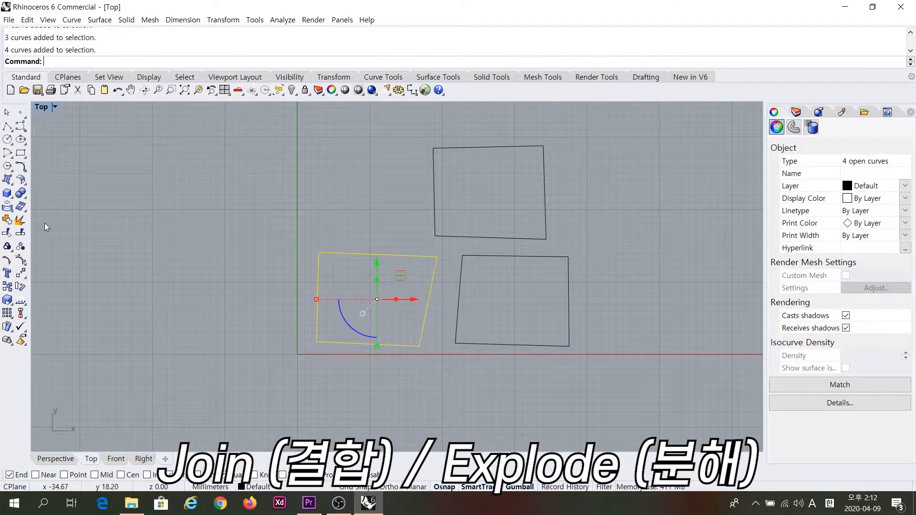
left_click(17, 224)
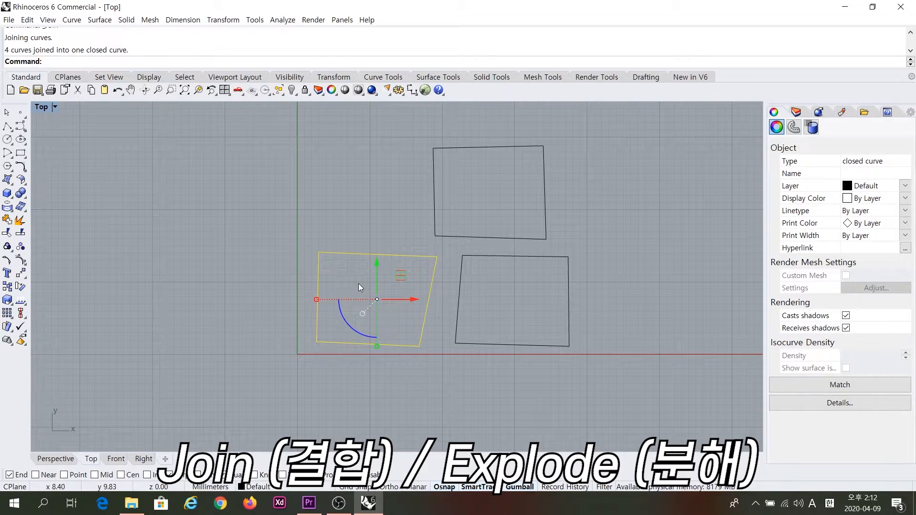
key("Escape")
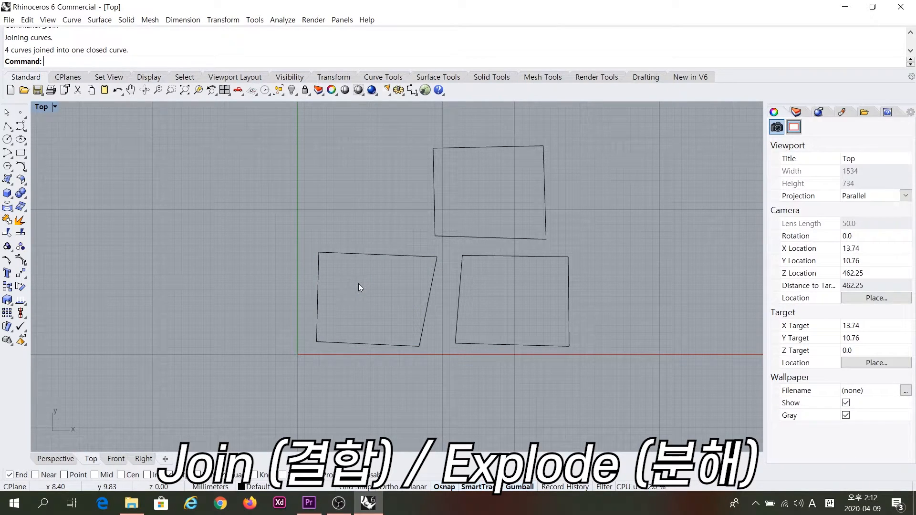
- Select the lower-left, lower-right and upper outlines in turn to compare their curve types
left_click(393, 256)
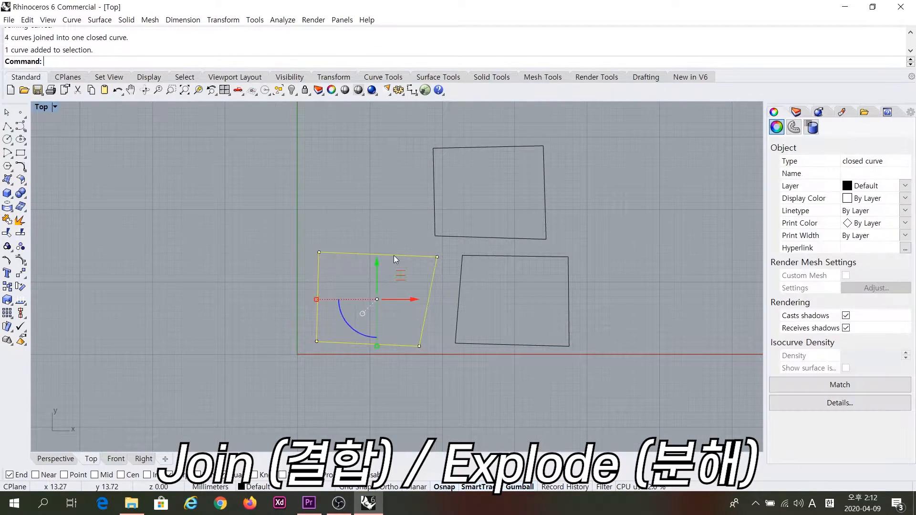
key("Escape")
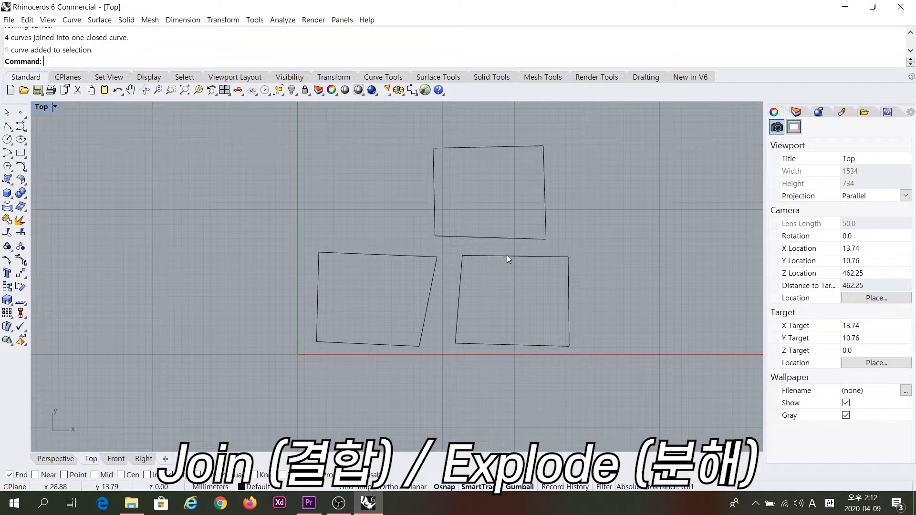
left_click(506, 256)
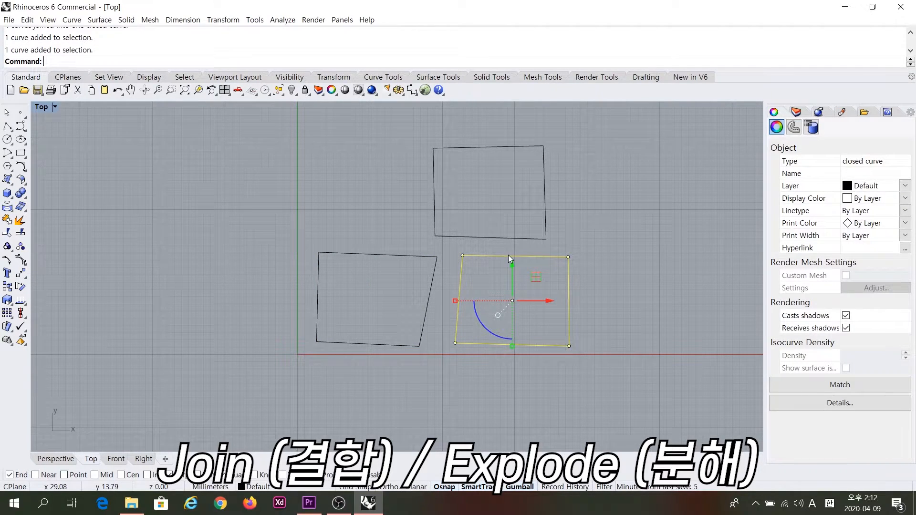
key("Escape")
left_click(545, 196)
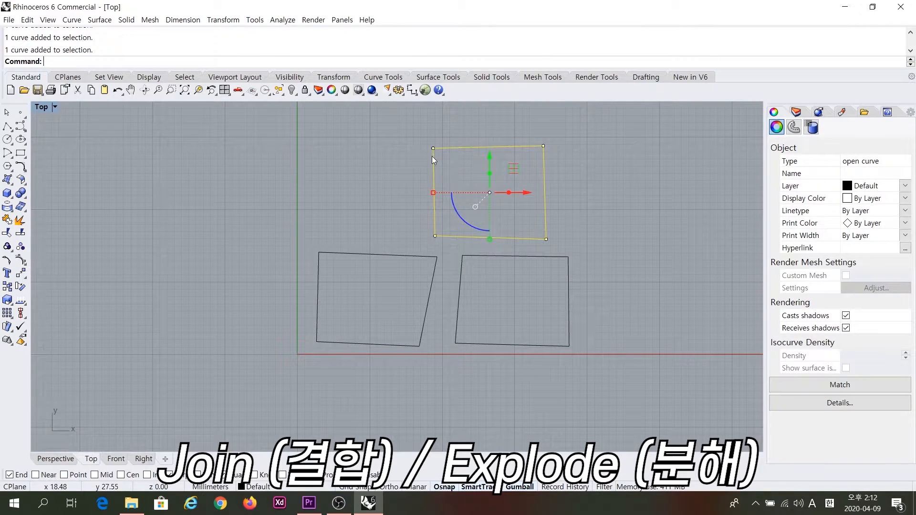
scroll(439, 148, "up", 5)
scroll(438, 153, "down", 5)
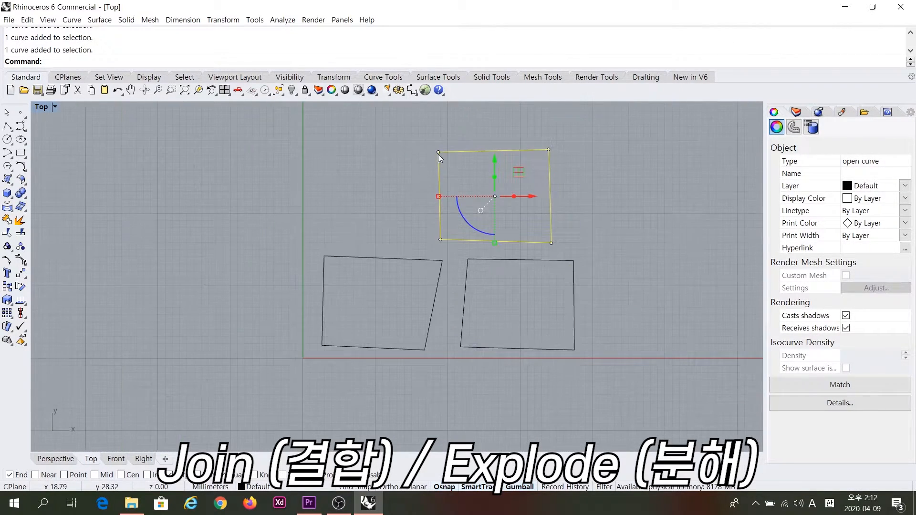
key("Escape")
left_click(389, 259)
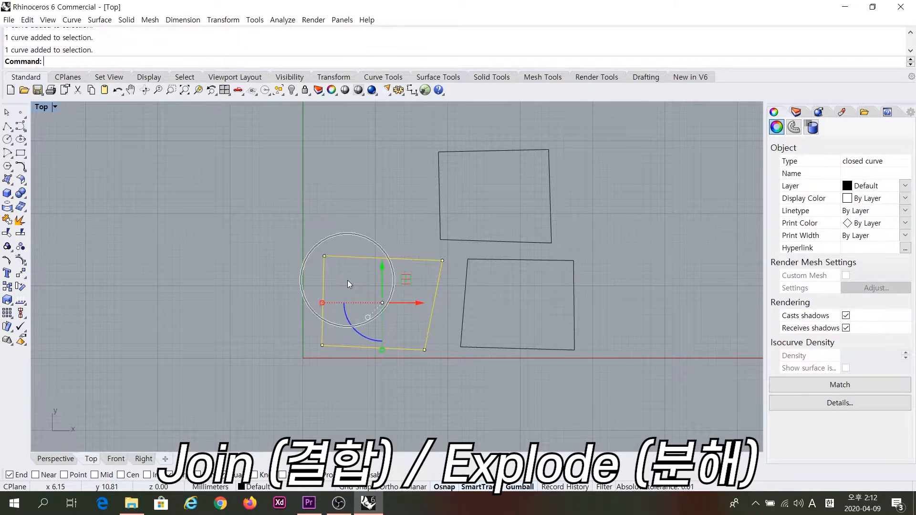
left_click(359, 217)
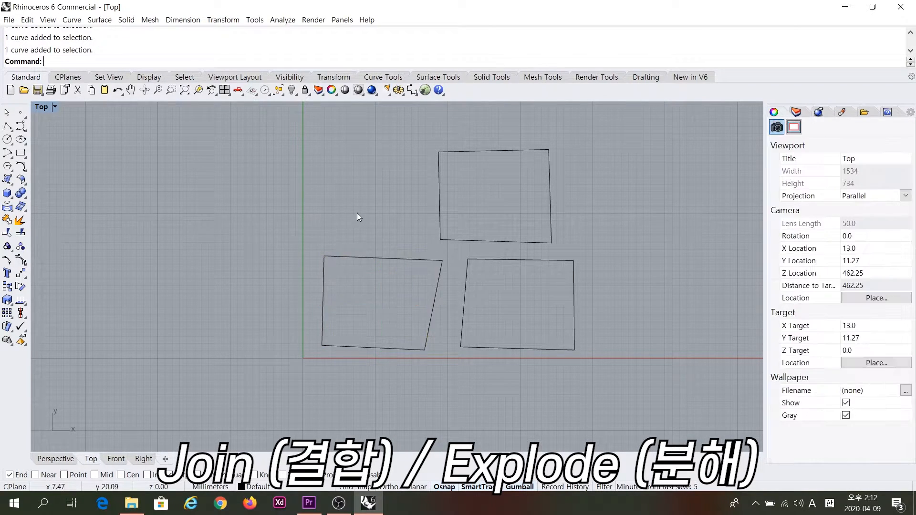
left_click(367, 258)
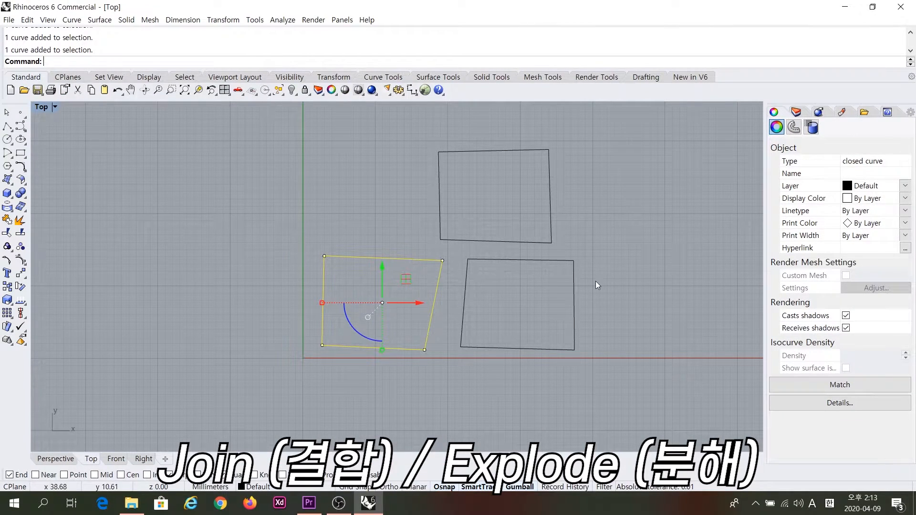
left_click(628, 267)
- Explode the lower-right outline into separate segments and check that its edges select individually
left_click(573, 291)
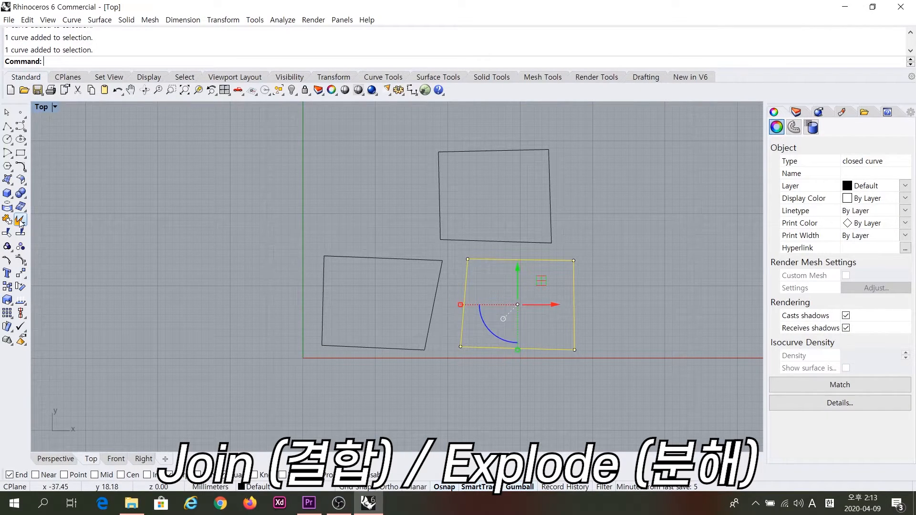
left_click(20, 220)
left_click(654, 287)
left_click(575, 293)
left_click(530, 259)
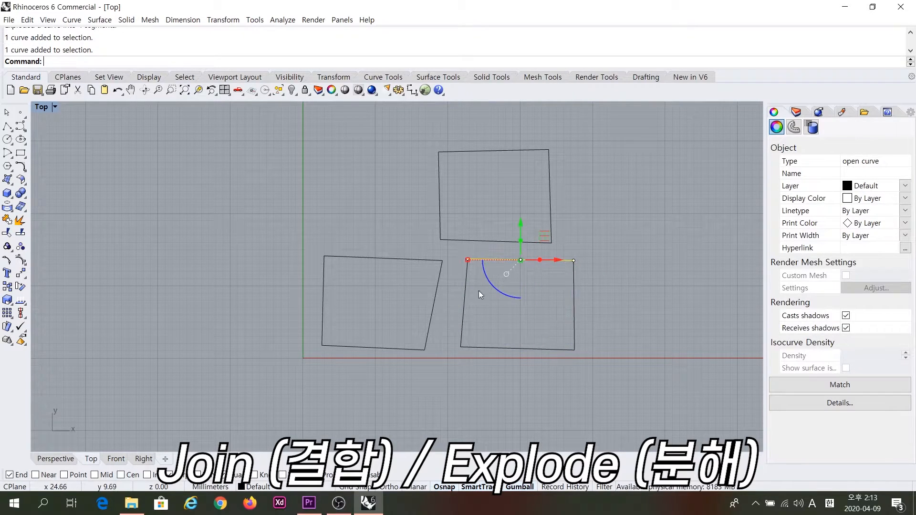
left_click(463, 306)
left_click(516, 296)
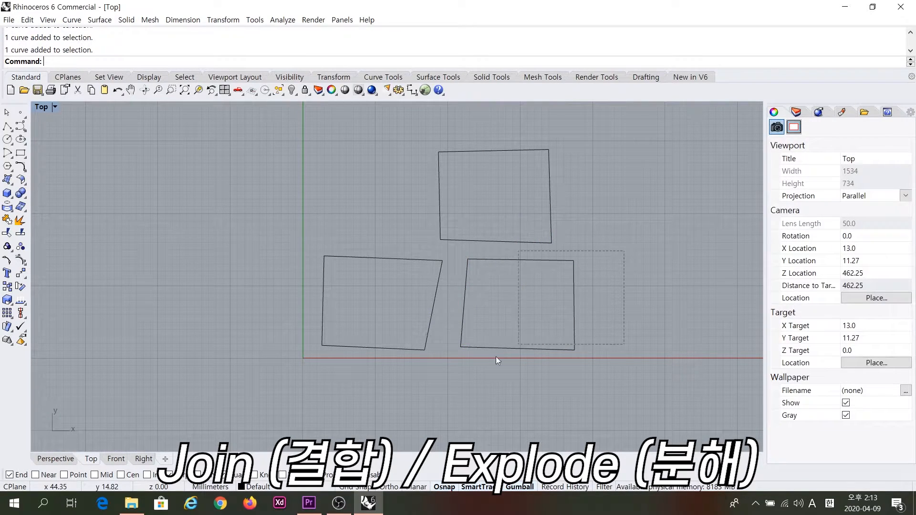
- Select the exploded lower-right segments both individually and all together to check their object type
left_click_drag(459, 374, 452, 378)
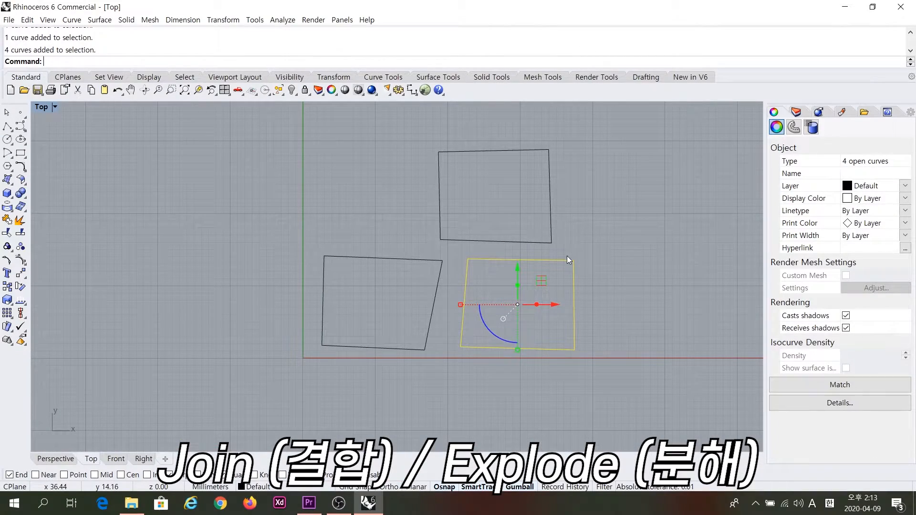
left_click(562, 247)
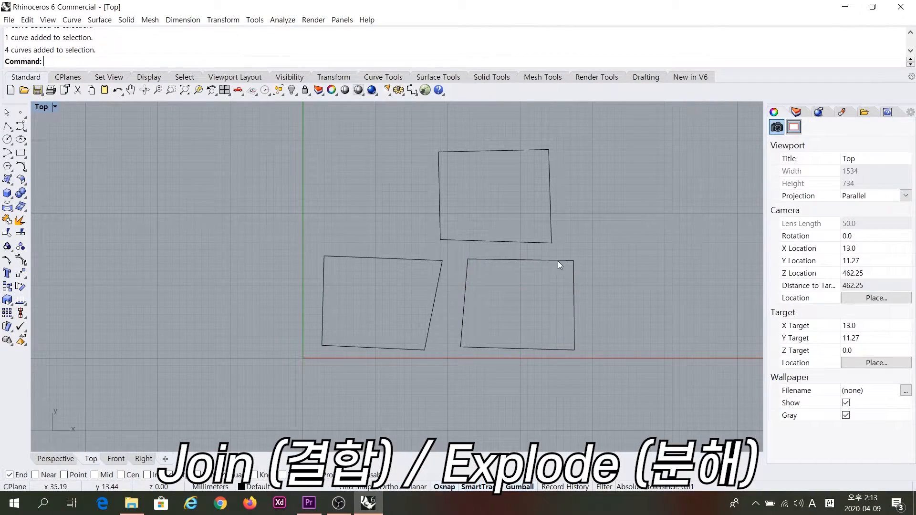
left_click(573, 289)
left_click(531, 348)
left_click(464, 308)
left_click(607, 258)
left_click_drag(607, 260, 448, 356)
left_click(857, 173)
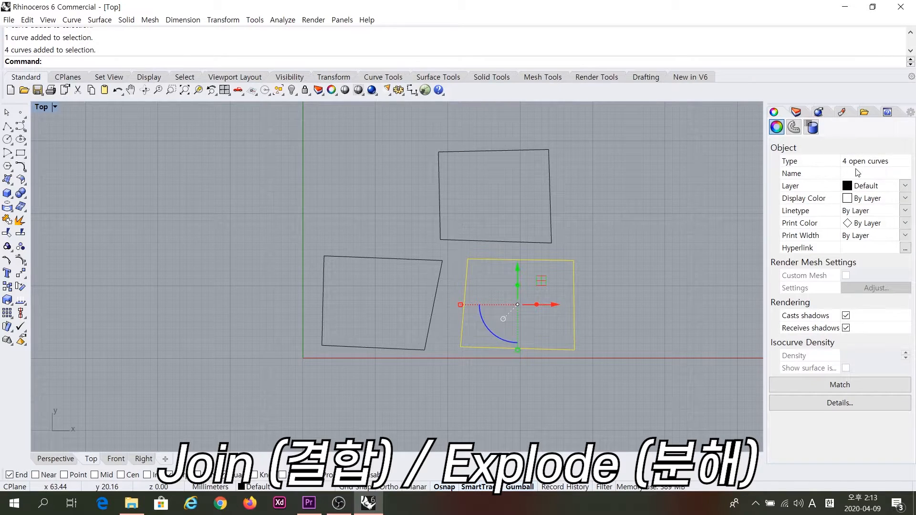
left_click(857, 173)
left_click(594, 162)
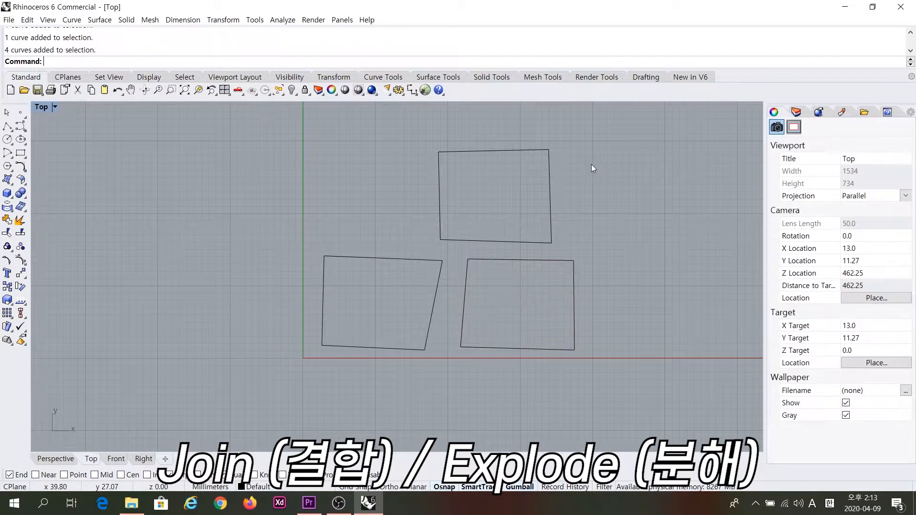
- Inspect the upper polyline's curve type and the gap at its upper-left corner
left_click(549, 195)
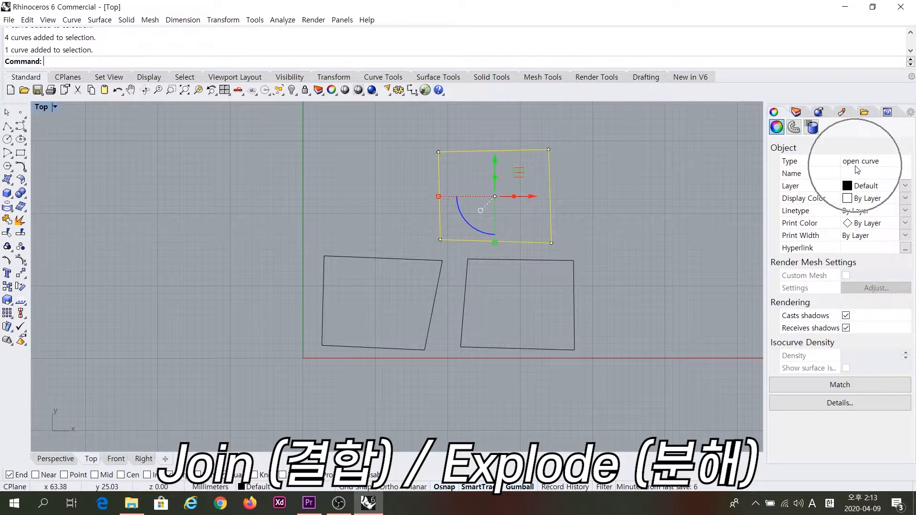
scroll(449, 201, "up", 5)
scroll(447, 272, "up", 4)
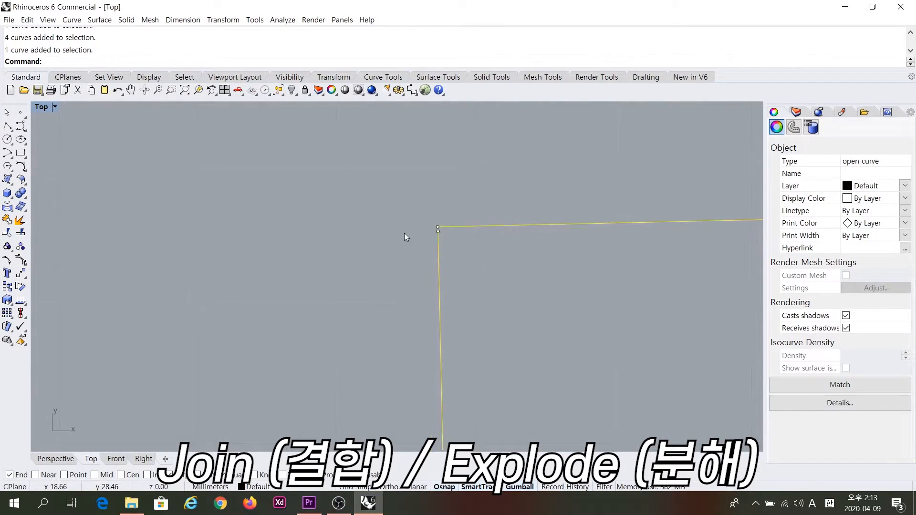
key("Escape")
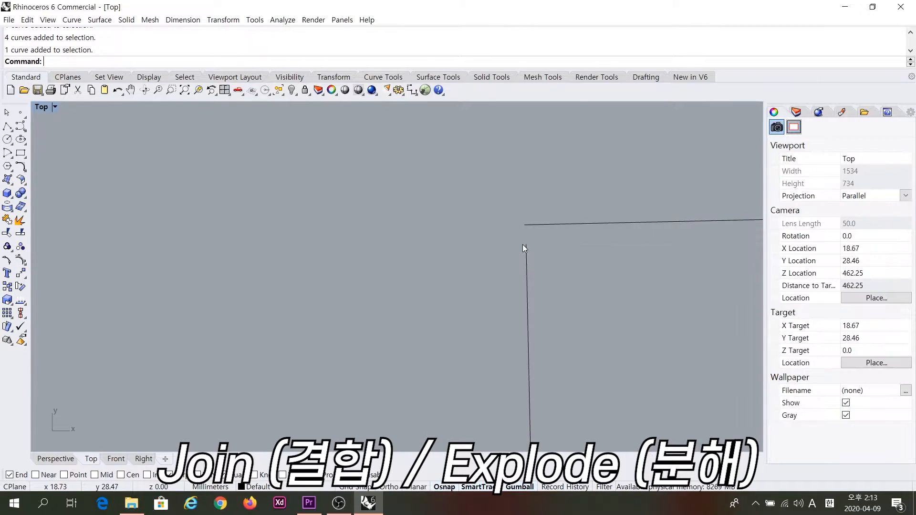
scroll(522, 231, "down", 6)
scroll(522, 232, "down", 2)
scroll(499, 221, "up", 5)
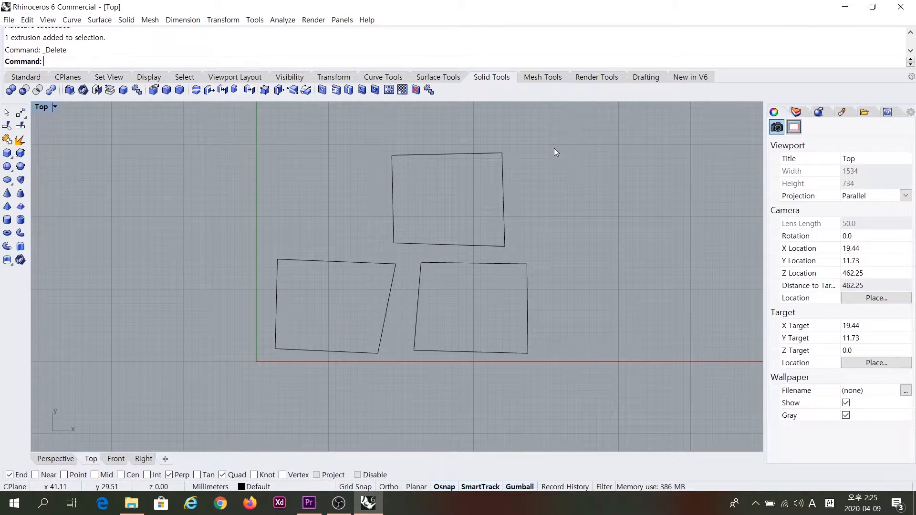
- Delete all the remaining outlines in the Top viewport and return to the Standard tool set
left_click_drag(595, 133, 241, 395)
key("Delete")
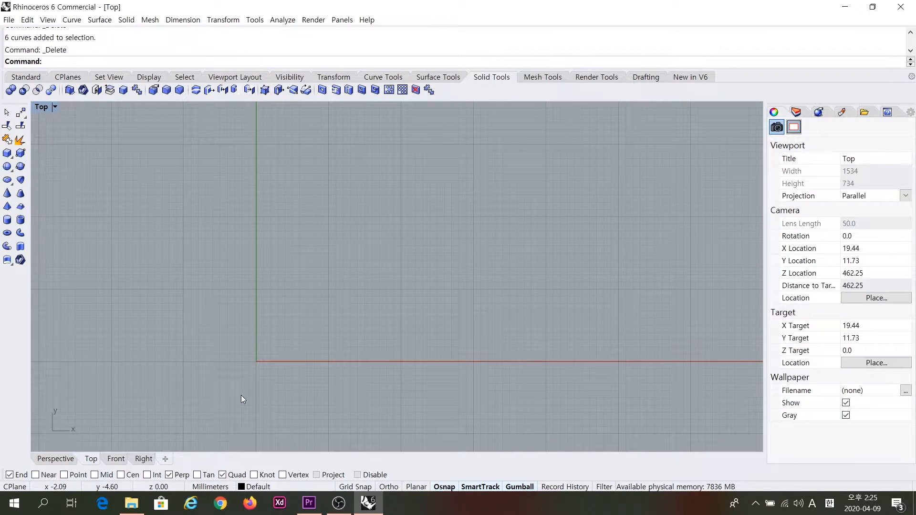
left_click(25, 77)
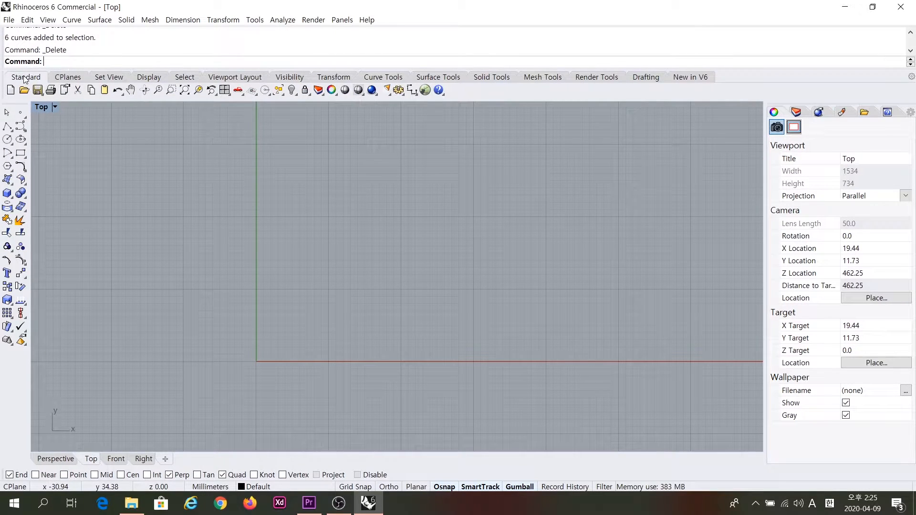
- Draw a circle about 24.5 mm in diameter from its center, just beside the Y axis, and delete it
left_click(8, 140)
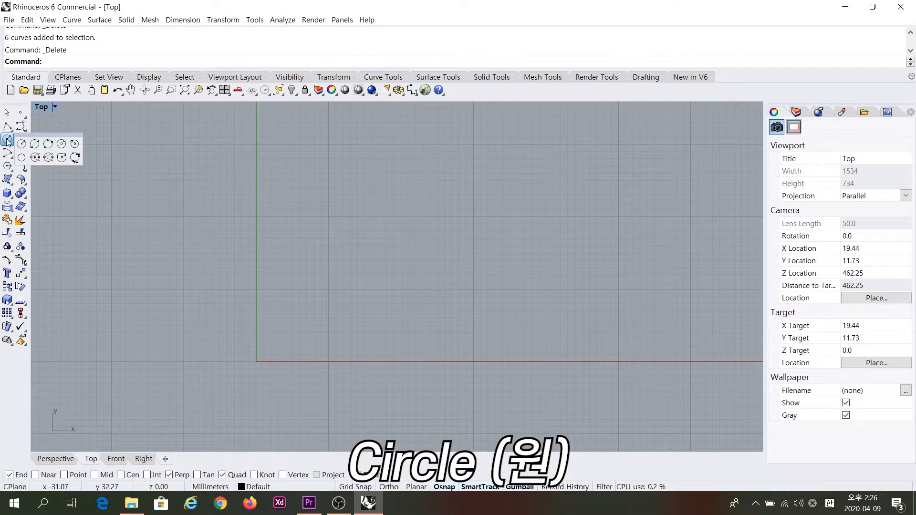
left_click(7, 139)
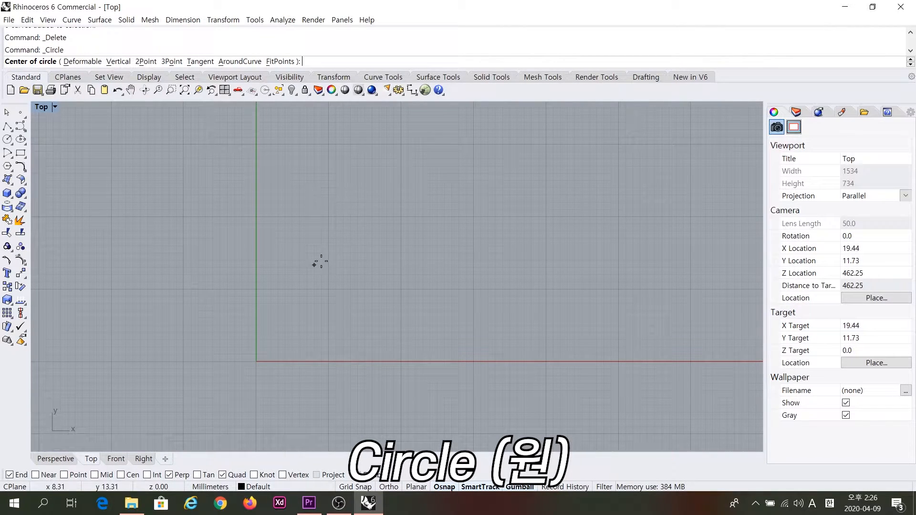
left_click(347, 240)
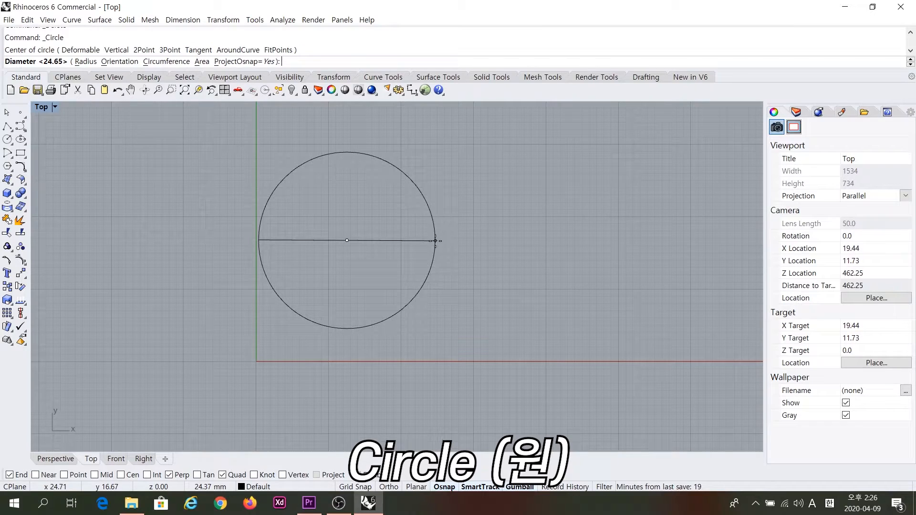
left_click(435, 241)
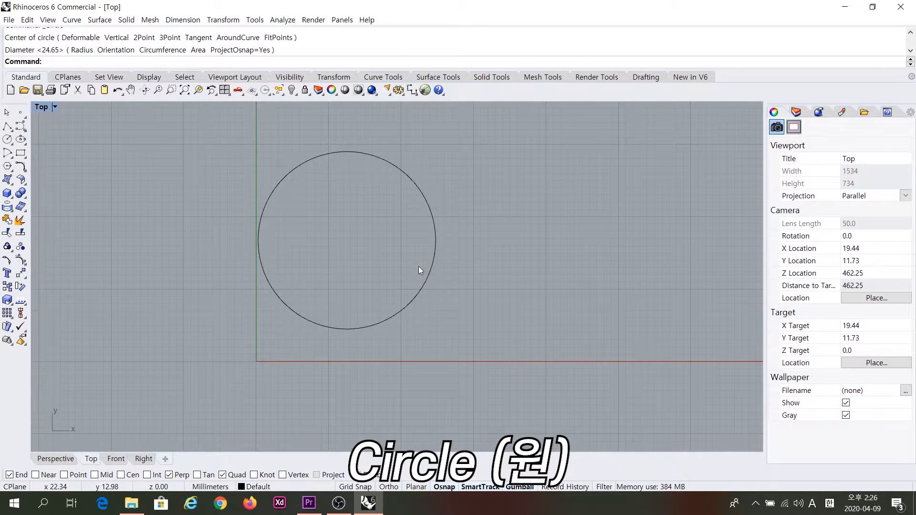
left_click_drag(474, 199, 369, 294)
key("Delete")
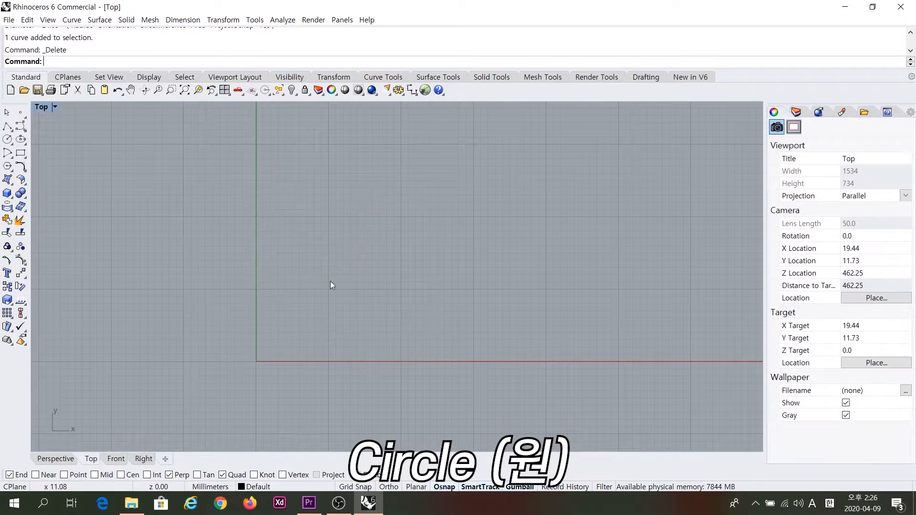
- Draw a circle about 30 mm in diameter from its center, overlapping the Y axis, and delete it
left_click(7, 139)
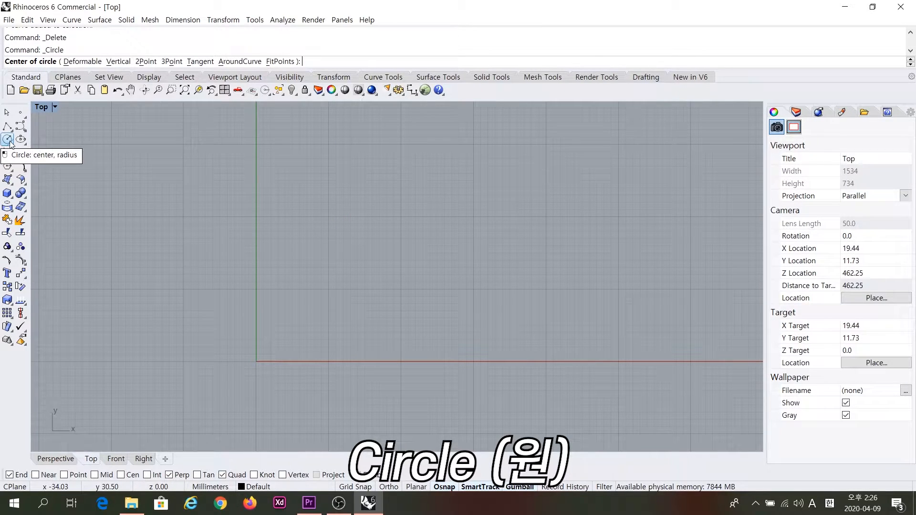
left_click(334, 244)
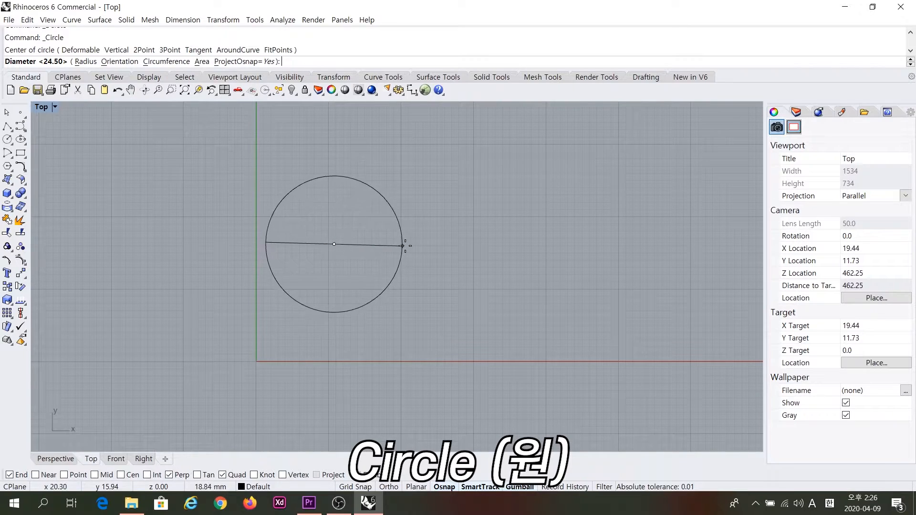
left_click(442, 244)
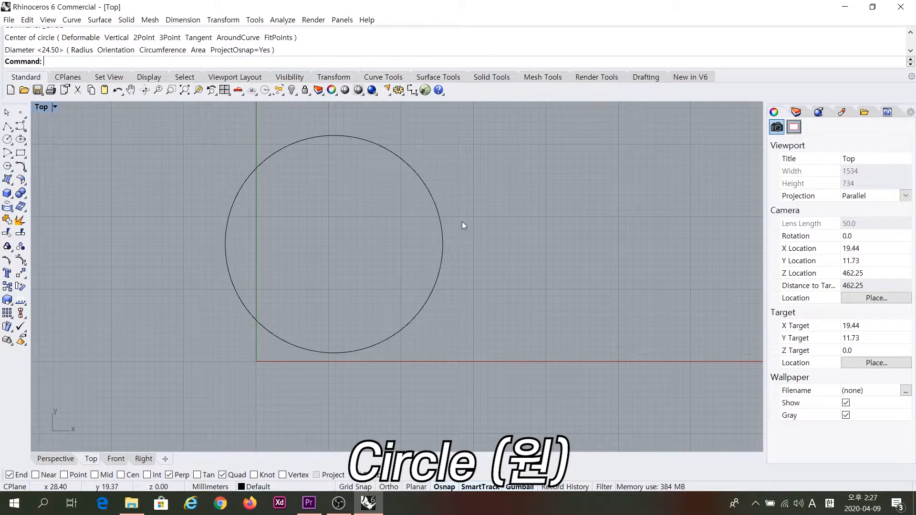
left_click(442, 225)
key("Delete")
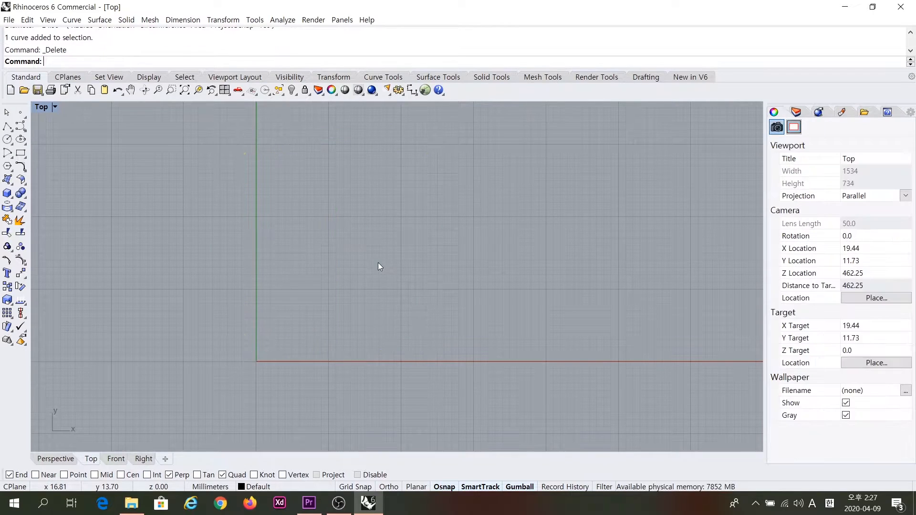
- Draw a circle centered at the origin 0,0 with a diameter of 30 mm
left_click(8, 140)
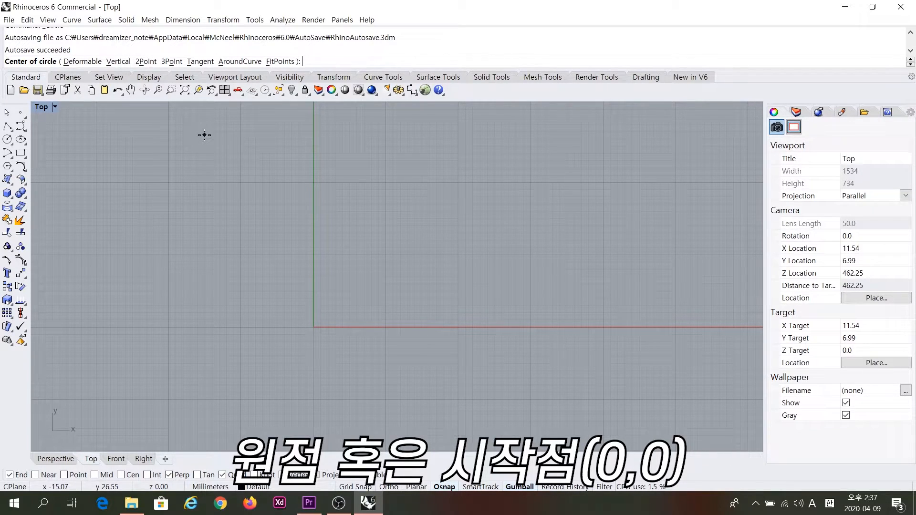
type("0,0")
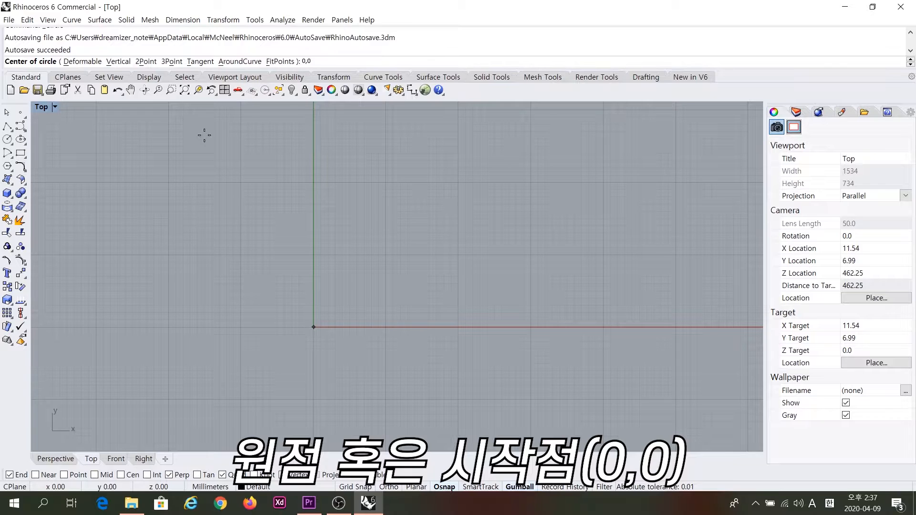
key("Return")
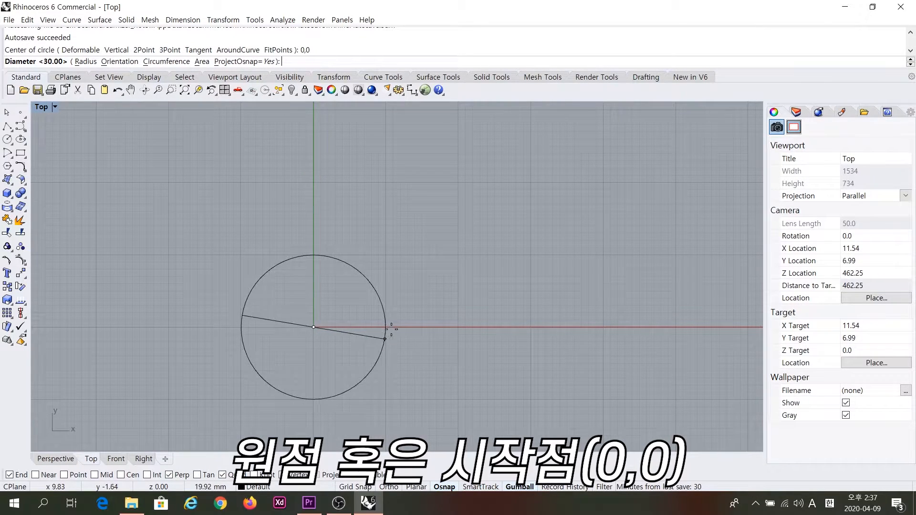
type("30")
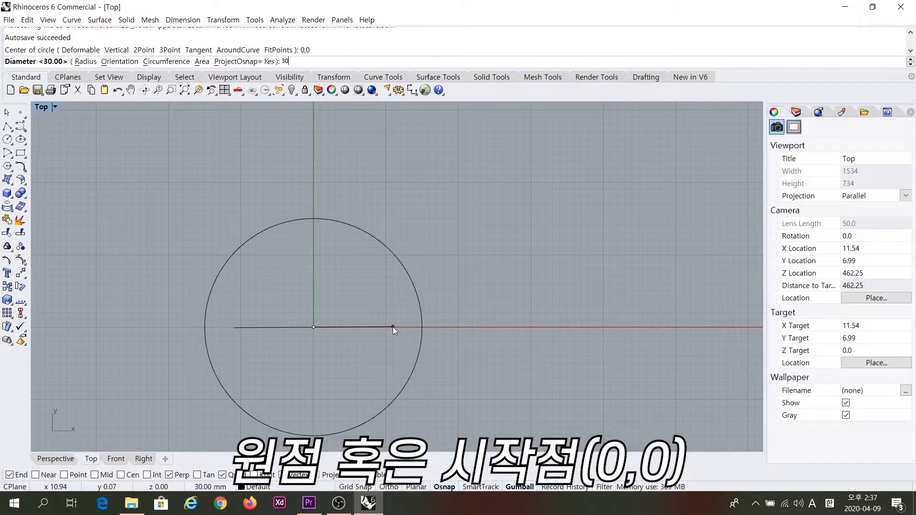
key("Return")
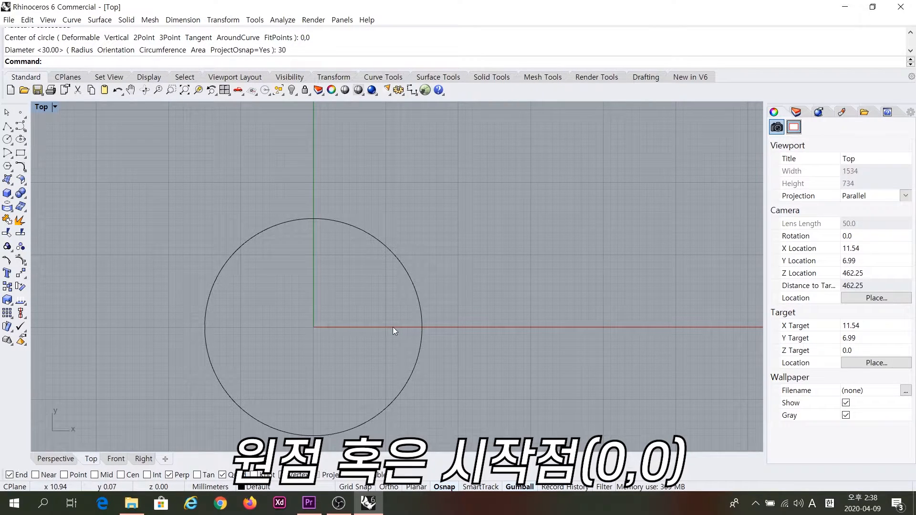
key("ctrl")
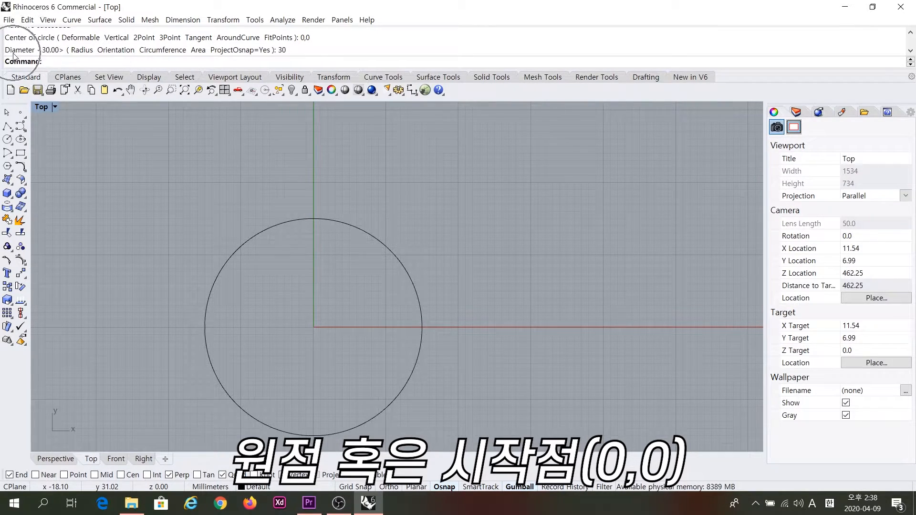
key("ctrl")
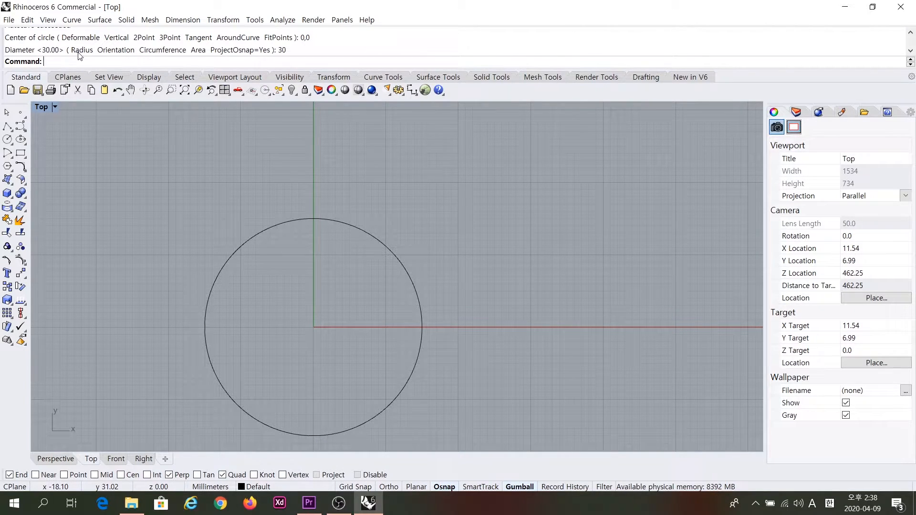
- Add a diameter dimension outside the origin circle's upper-right edge to check its size, and delete the dimension
right_click_drag(288, 354, 350, 314)
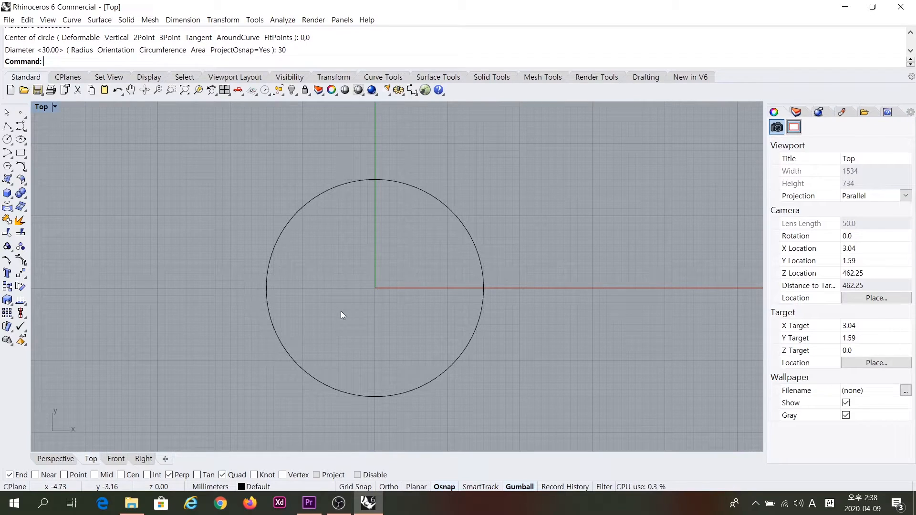
right_click_drag(356, 266, 322, 267)
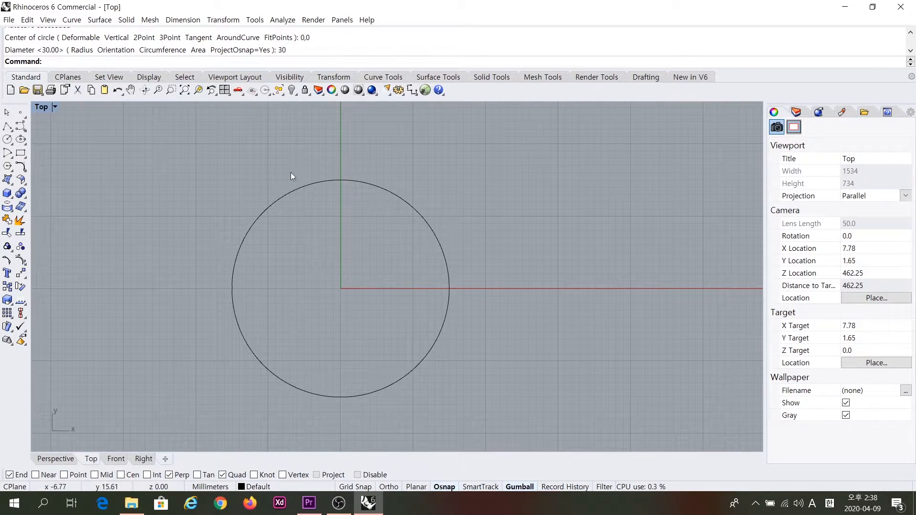
left_click(232, 274)
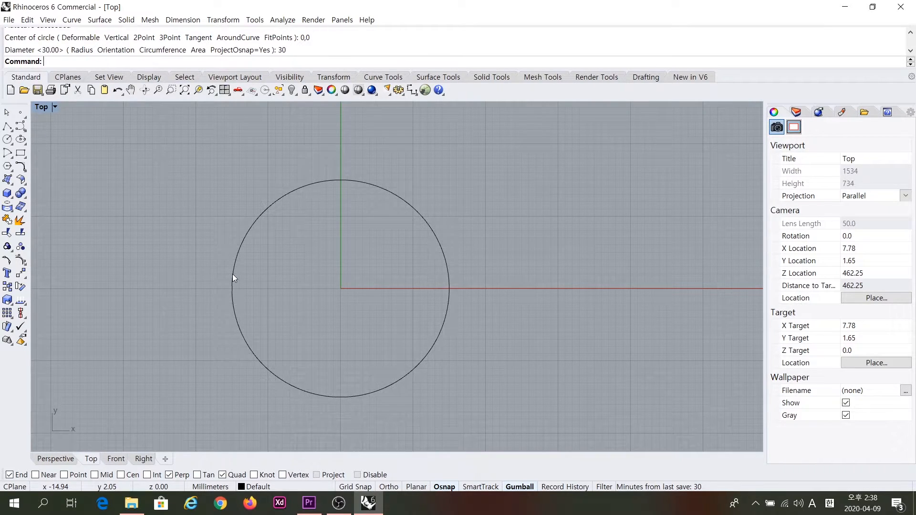
left_click(187, 22)
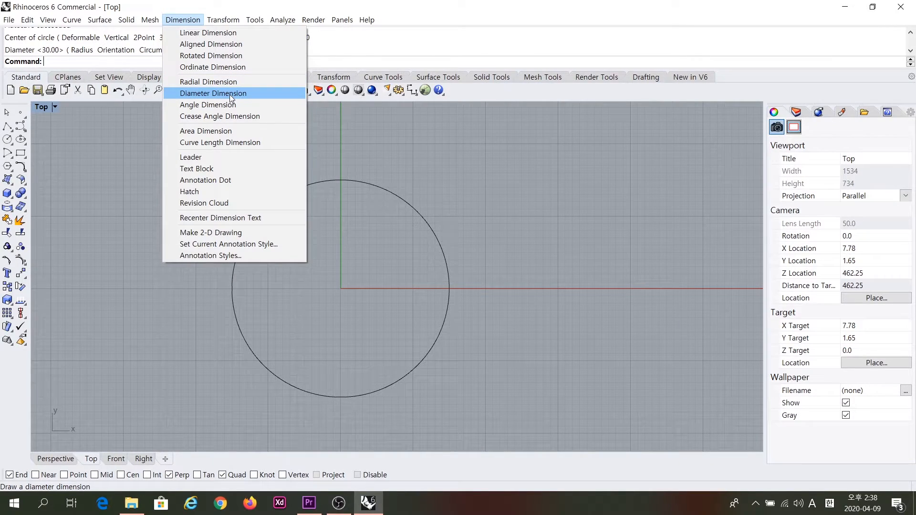
left_click(230, 94)
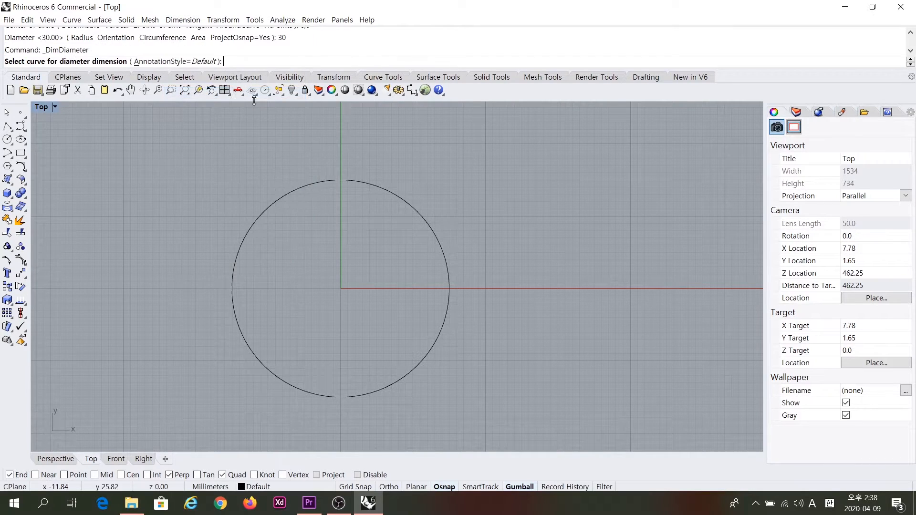
left_click(445, 245)
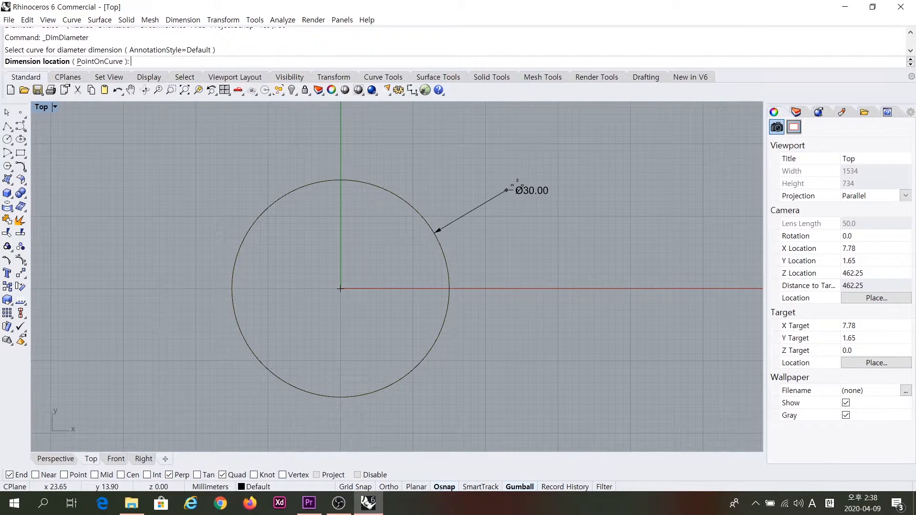
left_click(522, 182)
scroll(551, 188, "up", 3)
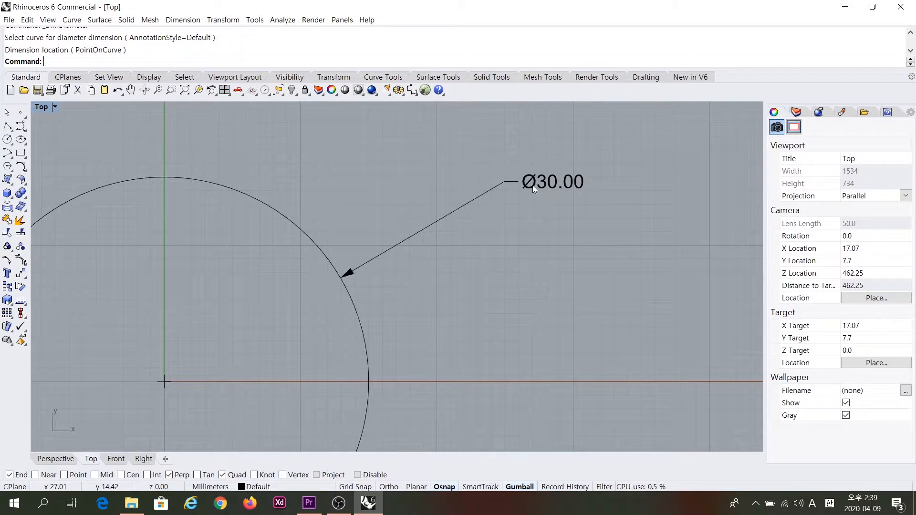
scroll(533, 186, "down", 3)
scroll(435, 221, "up", 2)
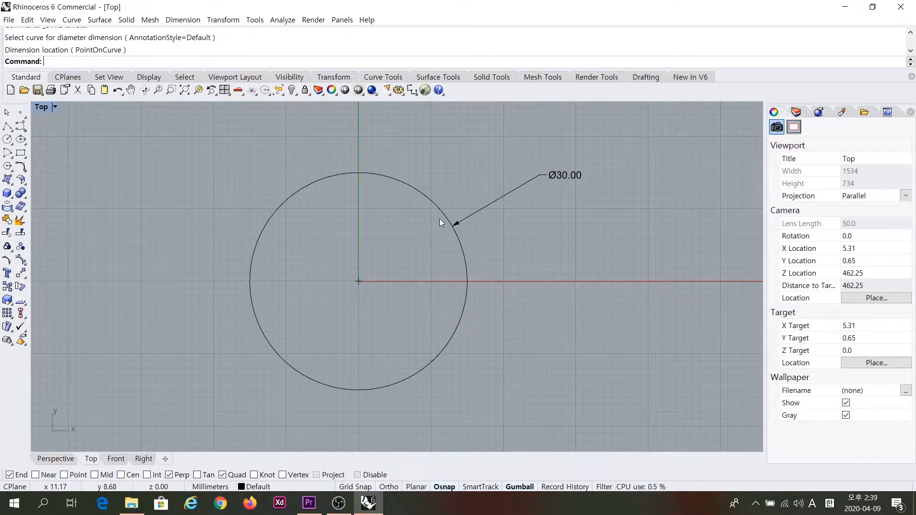
left_click(495, 206)
key("Delete")
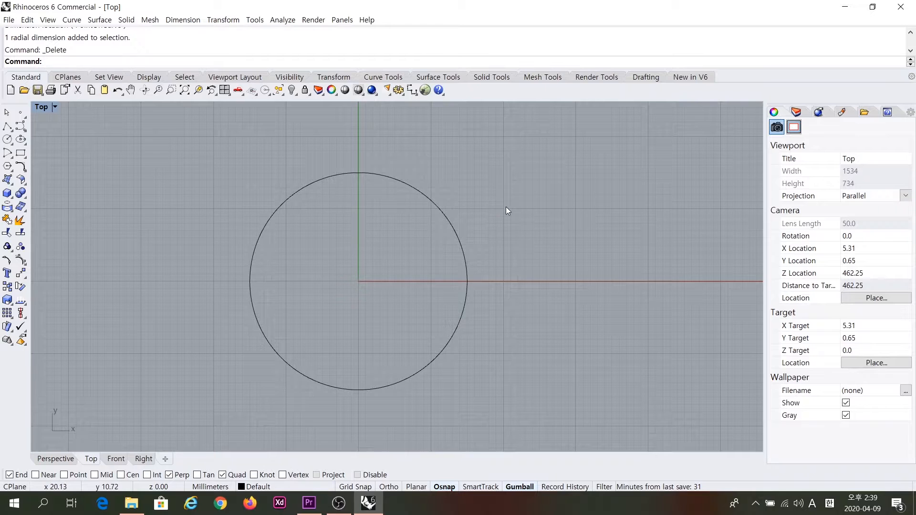
- Draw a second circle with a radius of 15 mm, centered near the X axis about 48 mm right of the origin
right_click_drag(564, 244, 505, 252)
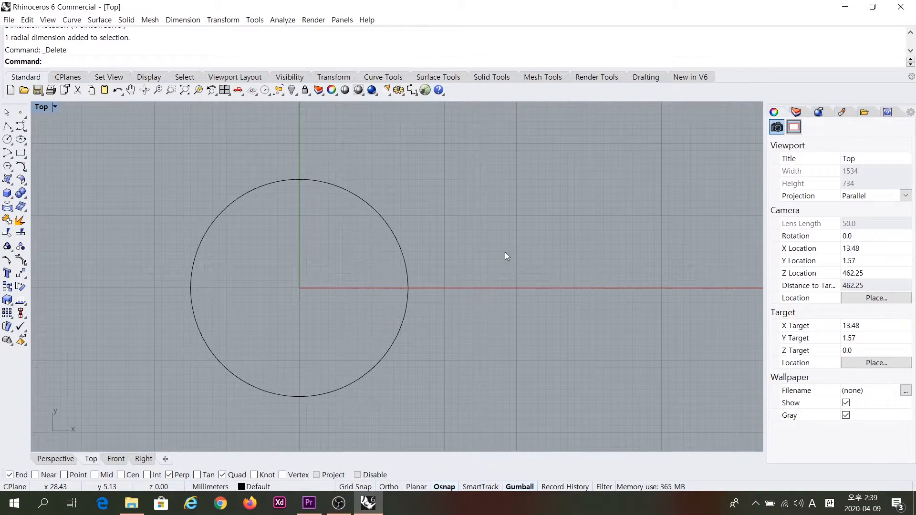
left_click(7, 139)
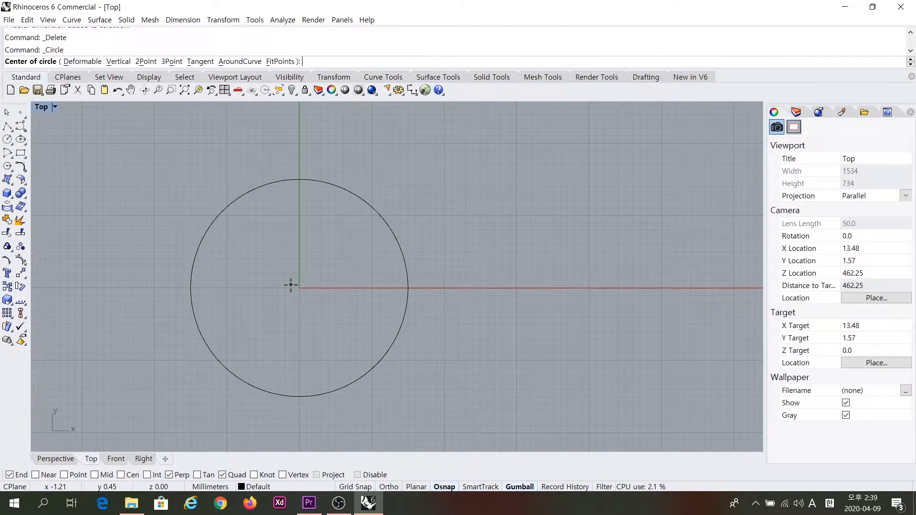
right_click_drag(570, 265, 492, 260)
key("ctrl")
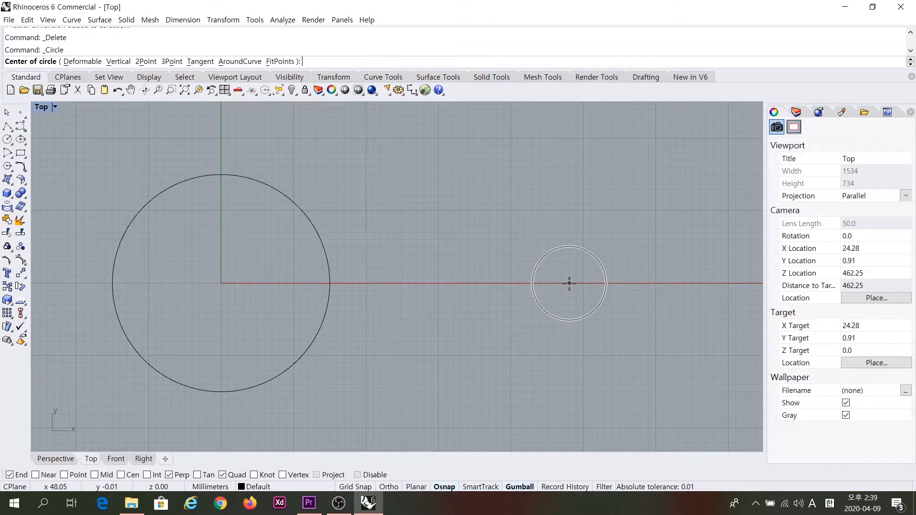
left_click(569, 283)
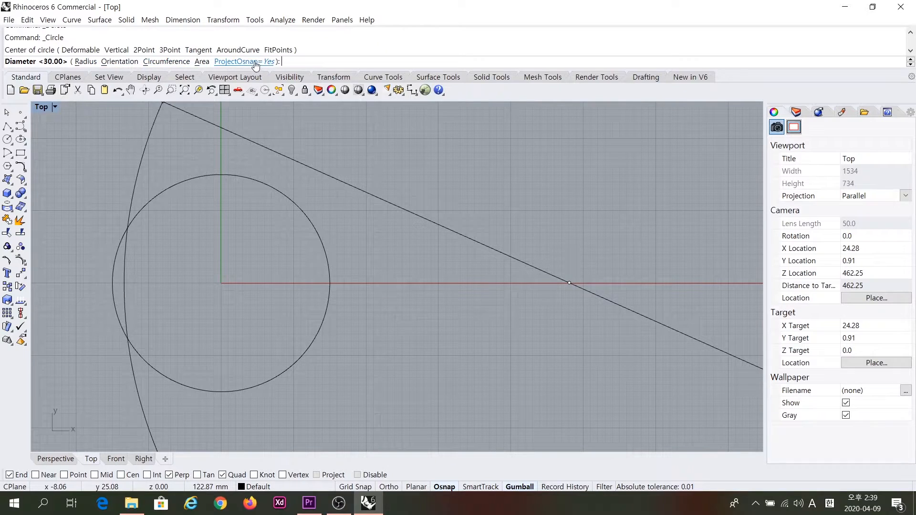
left_click(85, 63)
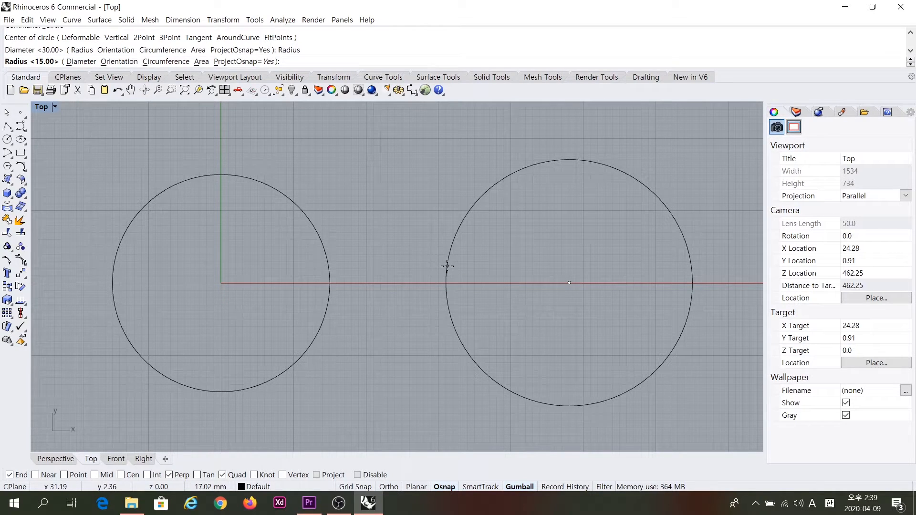
type("15")
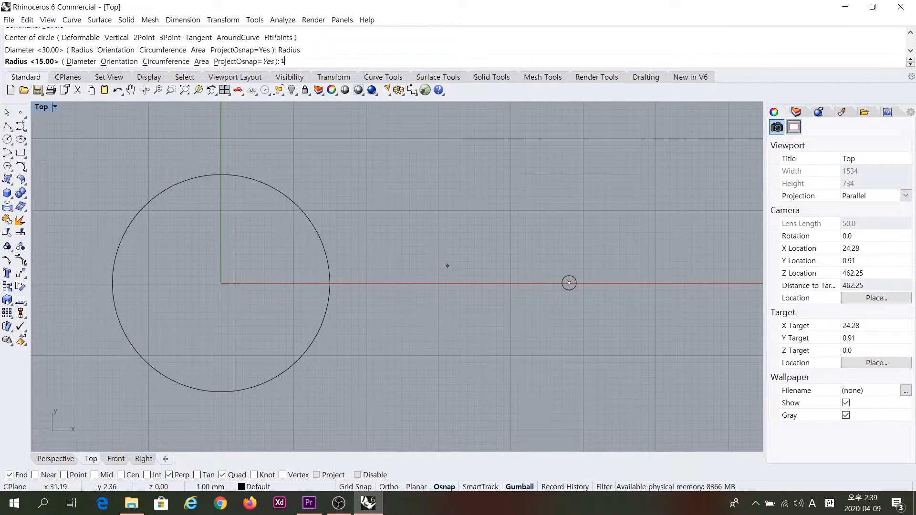
key("Return")
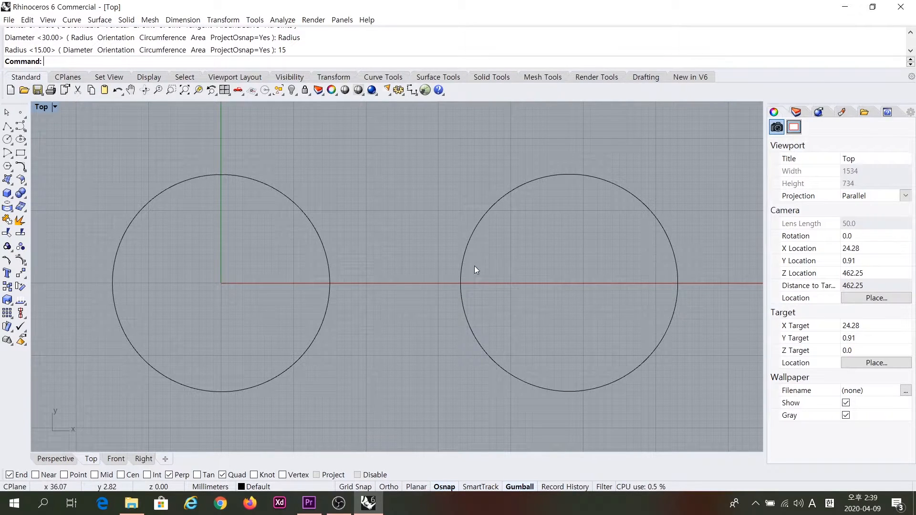
- Move the 15 mm radius circle close to the origin circle and slightly upward, and select the two circles in turn to compare them
left_click_drag(461, 270, 353, 247)
right_click_drag(410, 246, 449, 274)
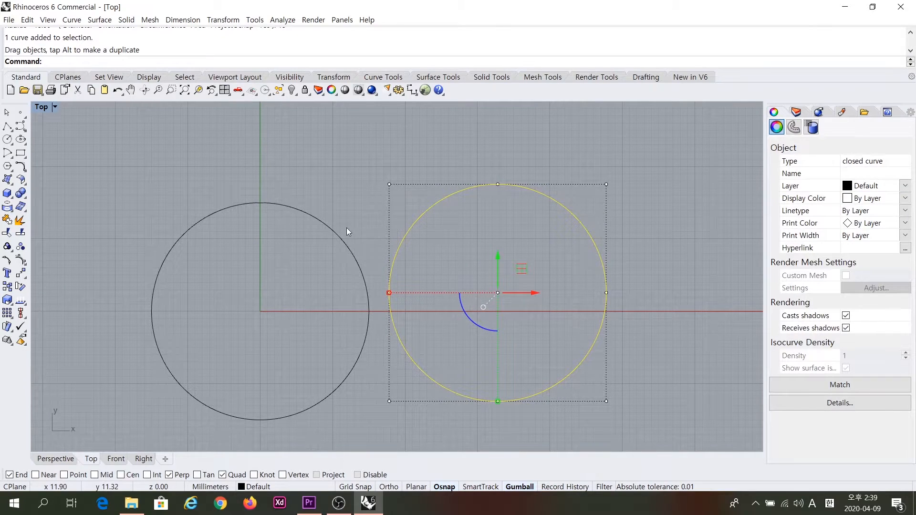
left_click(350, 220)
left_click(394, 262)
left_click(357, 261)
left_click(393, 256)
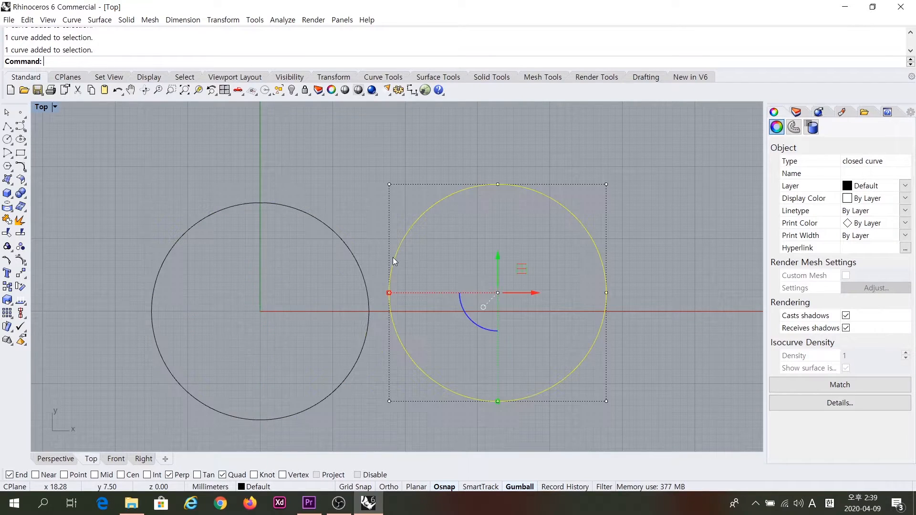
left_click(415, 260)
left_click(394, 254)
left_click(353, 254)
left_click(414, 285)
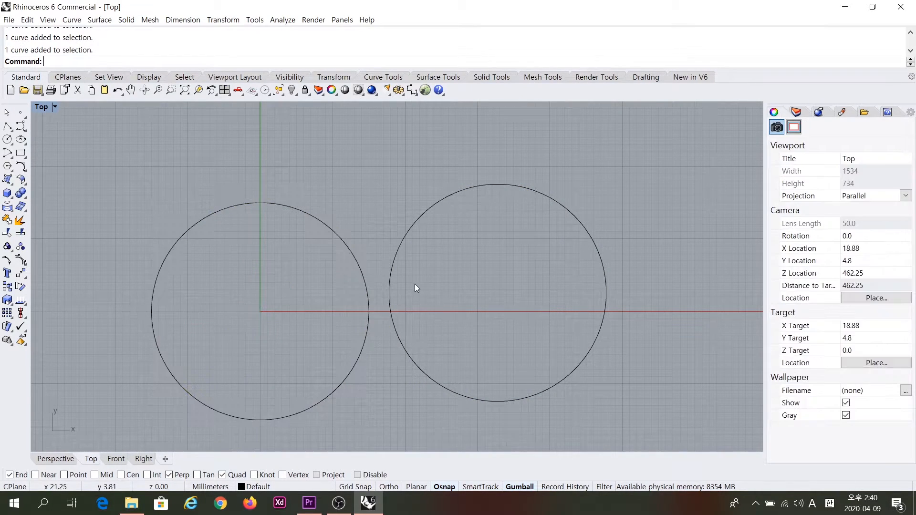
left_click(394, 257)
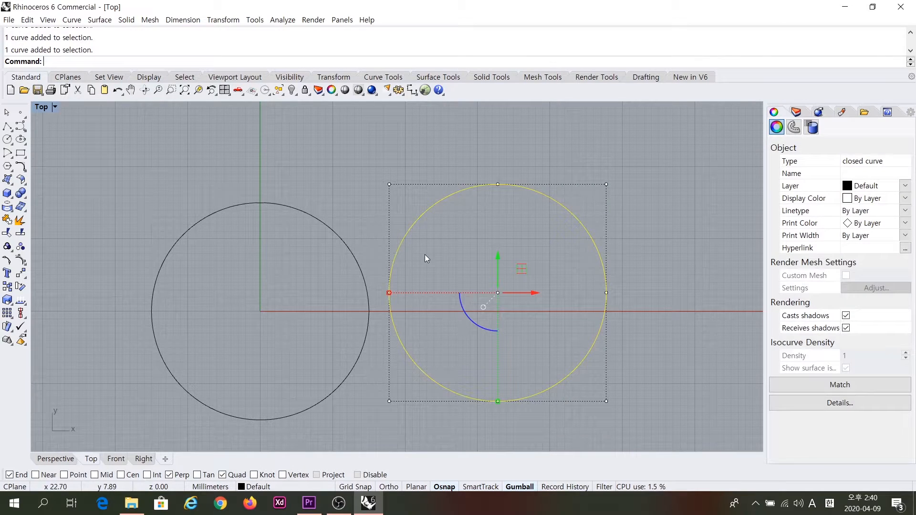
left_click(460, 228)
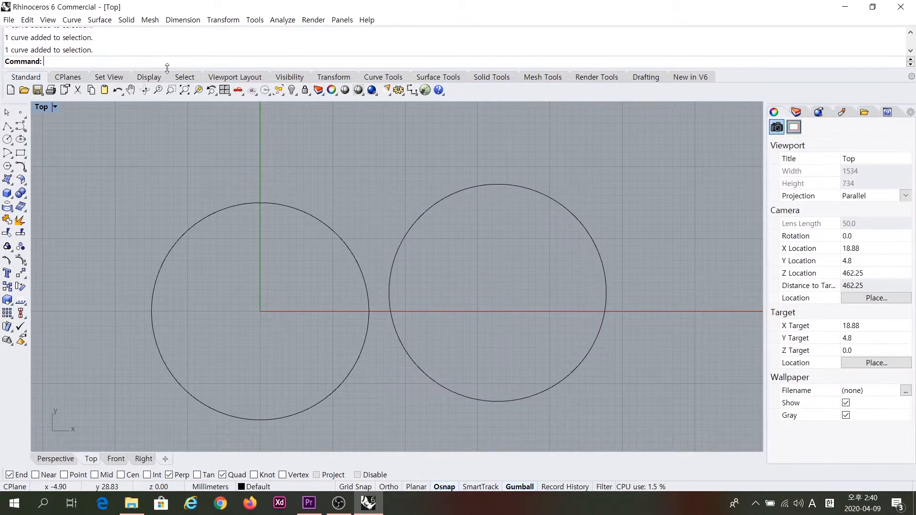
- Add a radial dimension to the right-hand circle, placed outside its upper-right edge
left_click(174, 21)
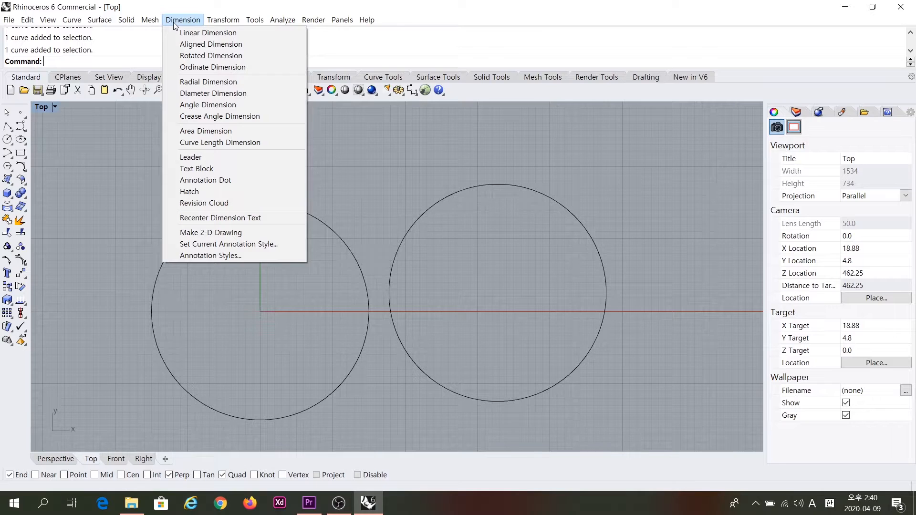
left_click(198, 82)
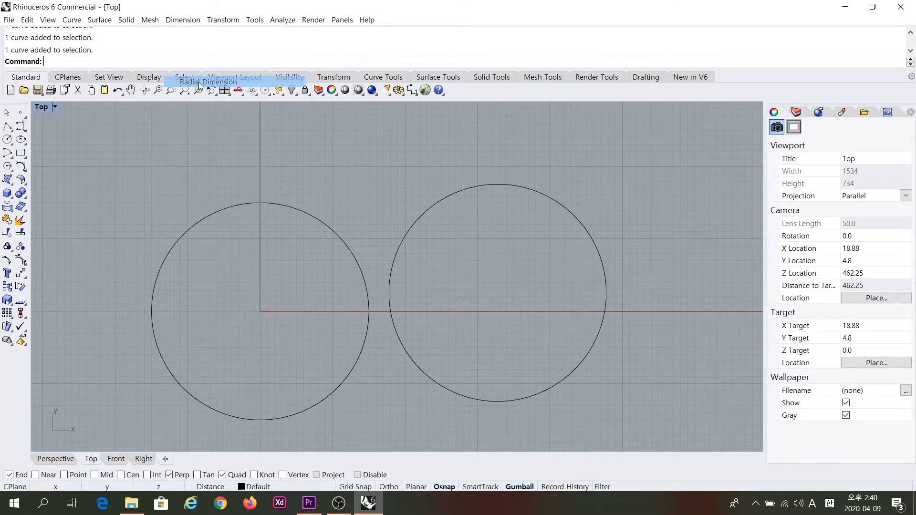
left_click(573, 216)
left_click(617, 176)
left_click(631, 179)
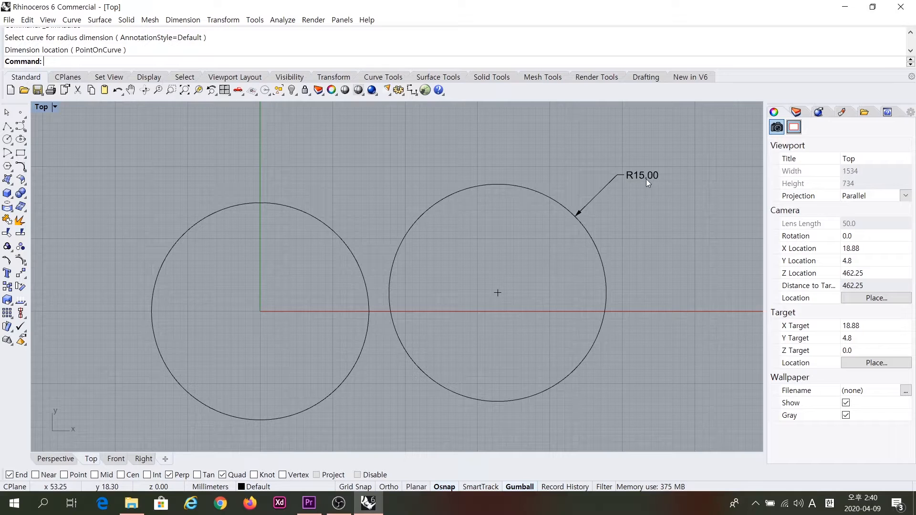
- Delete the radial dimension from the right-hand circle
right_click_drag(475, 259, 512, 259)
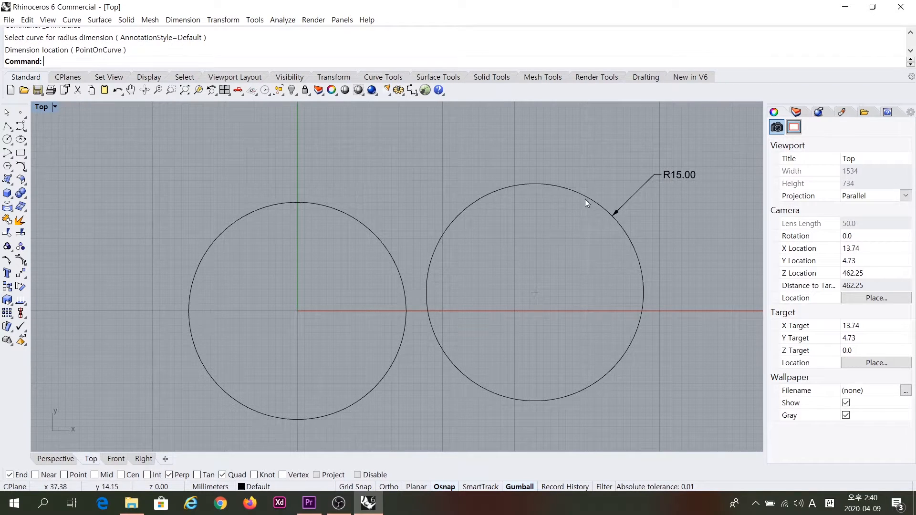
left_click(618, 213)
key("Delete")
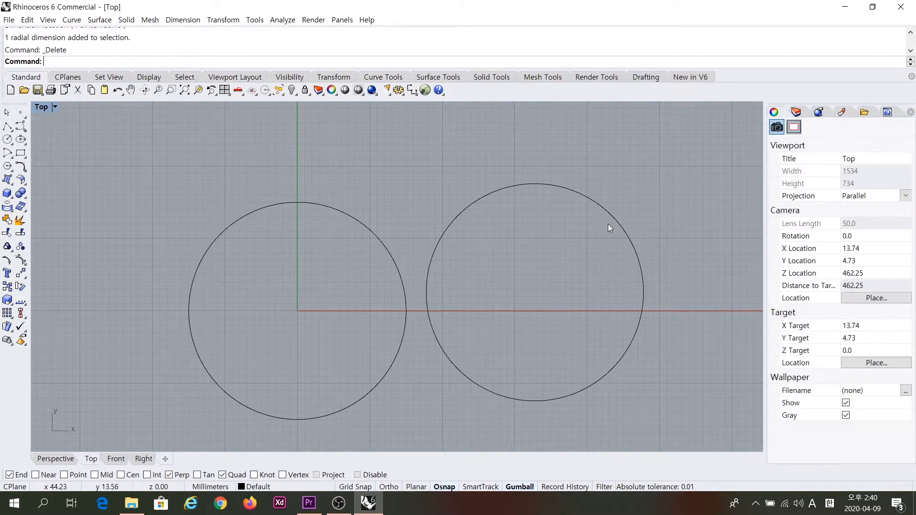
right_click_drag(506, 282, 552, 288)
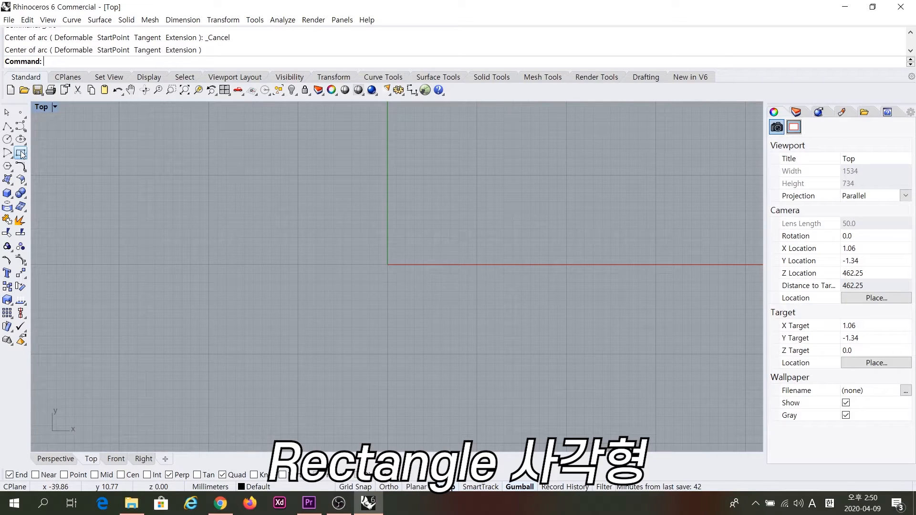
- Draw a freehand rectangle about 14.5 by 10.7 mm, with its lower-left corner about 4 mm right of and 4 mm above the origin
left_click(21, 153)
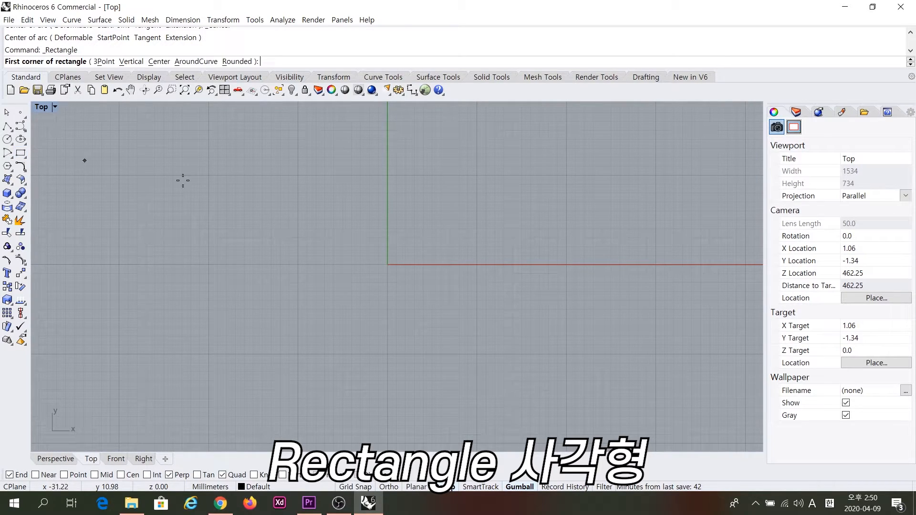
left_click(423, 231)
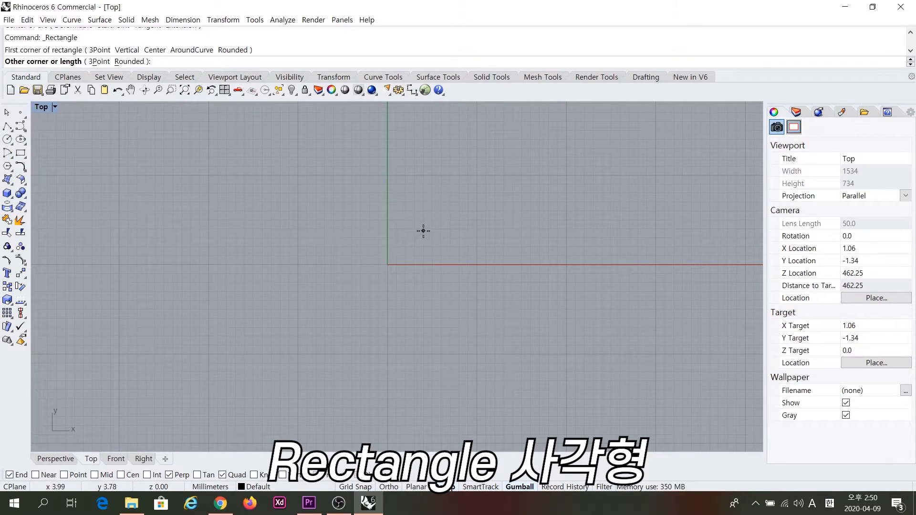
left_click(552, 135)
right_click_drag(604, 144, 468, 259)
scroll(473, 279, "up", 3)
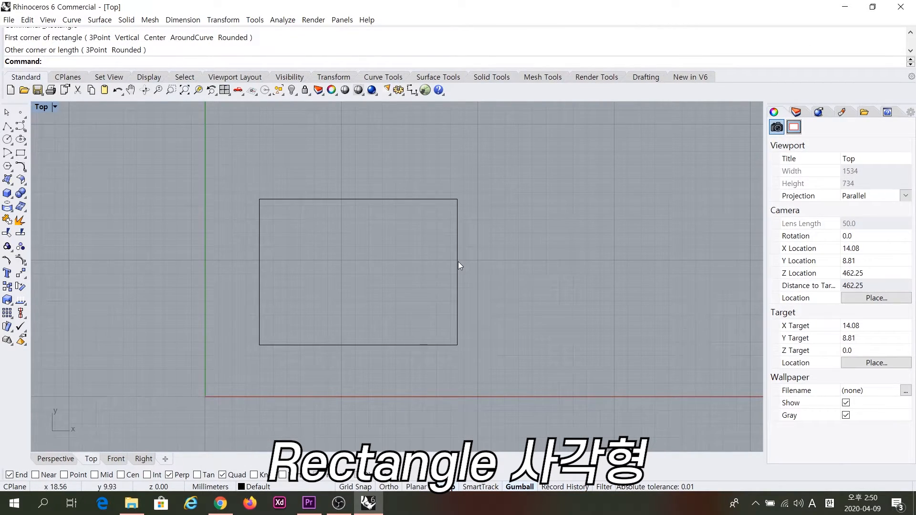
left_click(457, 262)
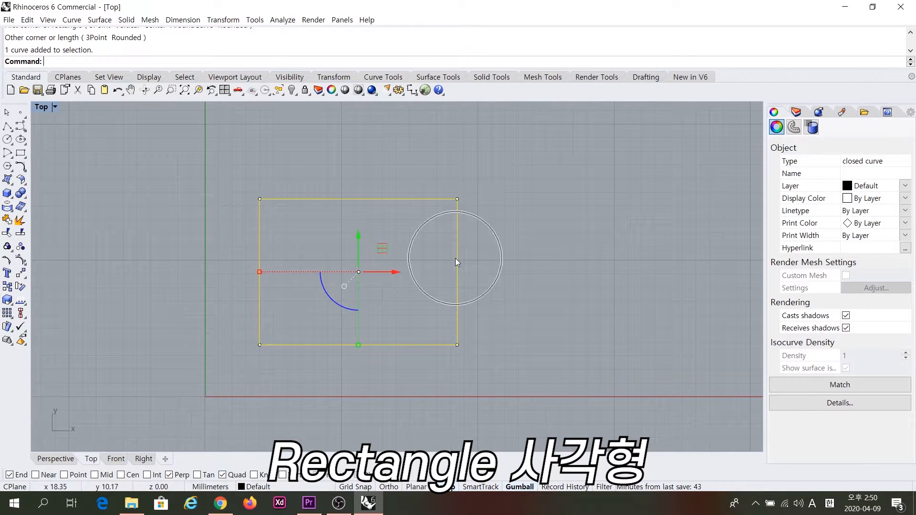
left_click(225, 20)
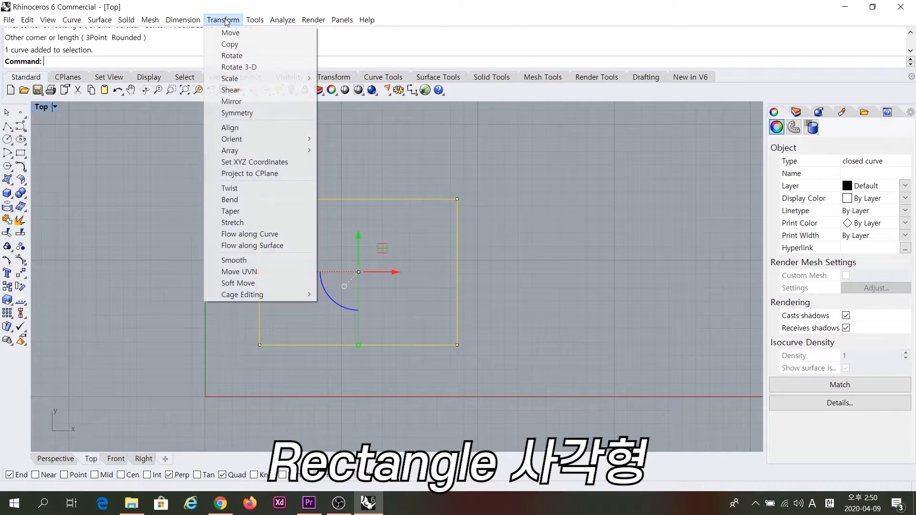
mouse_move(182, 20)
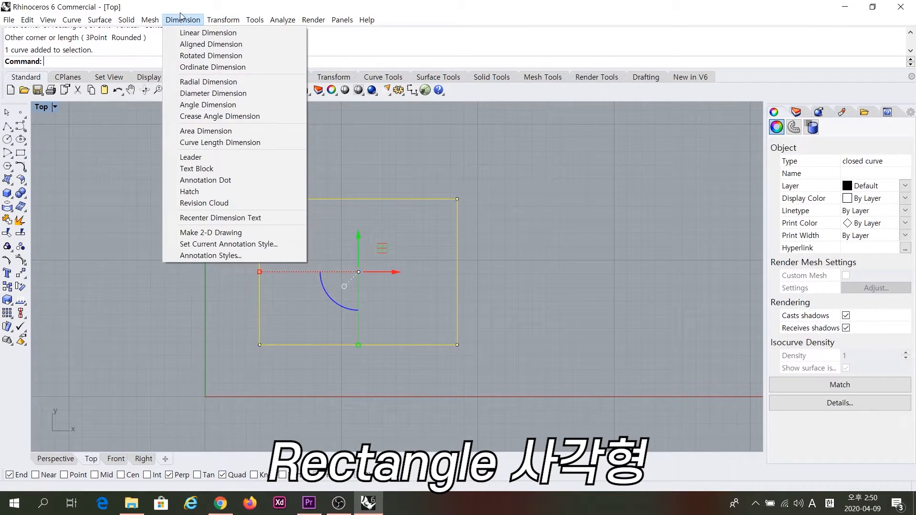
left_click(194, 37)
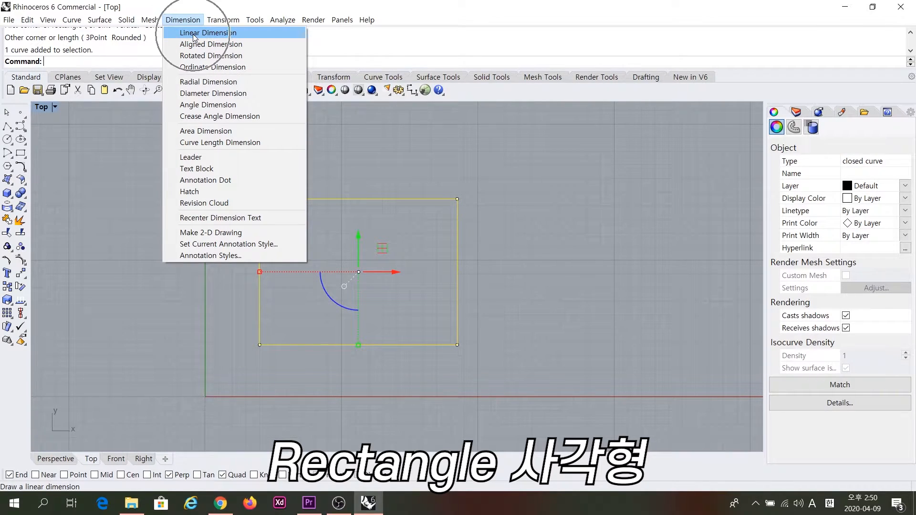
left_click(408, 142)
left_click_drag(256, 175, 513, 342)
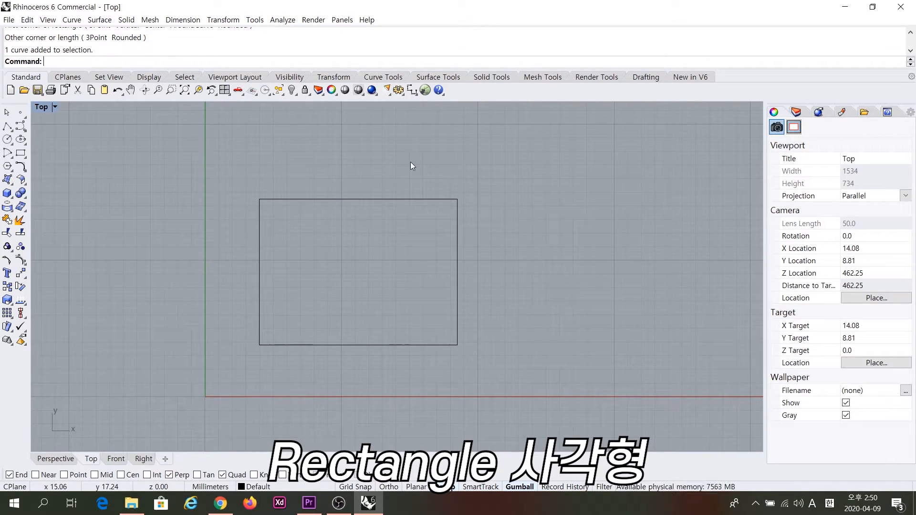
- Add a horizontal linear dimension between the rectangle's two upper corners, placed above the top edge
left_click(186, 20)
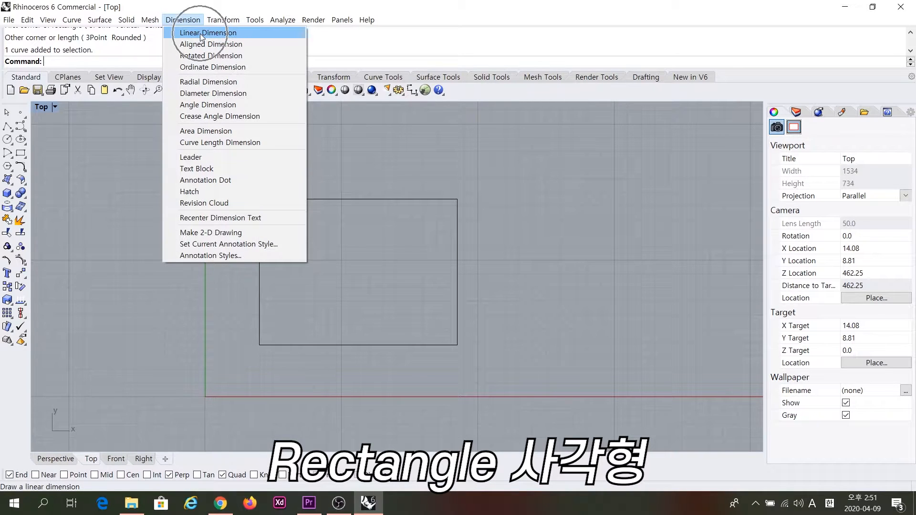
left_click(199, 33)
left_click(259, 199)
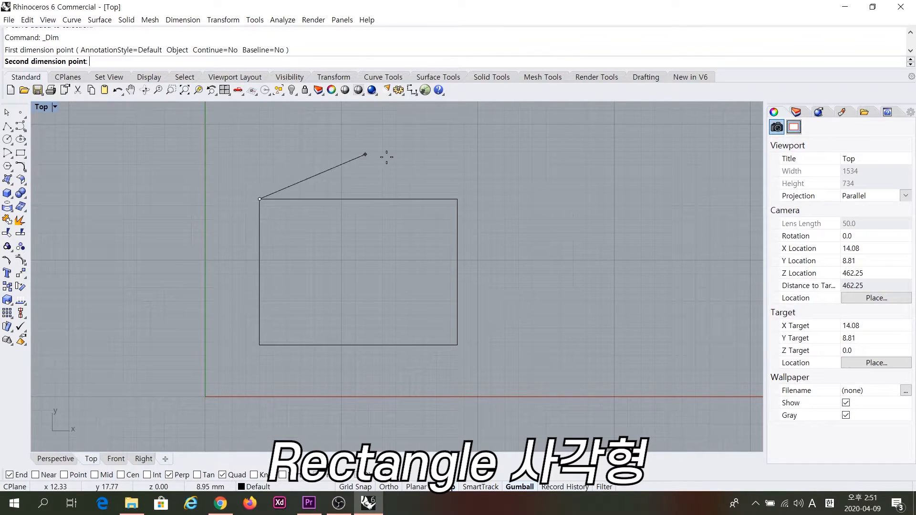
left_click(456, 199)
left_click(400, 153)
right_click_drag(350, 170, 352, 190)
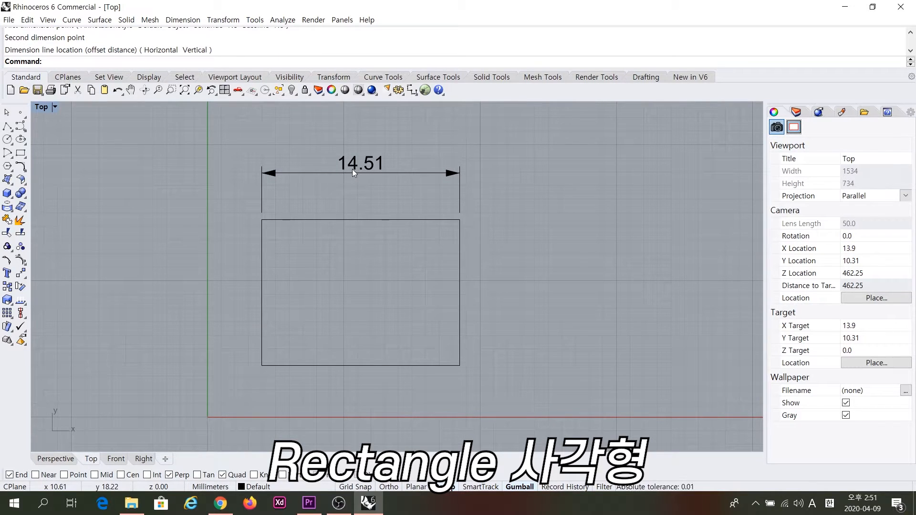
scroll(342, 158, "up", 3)
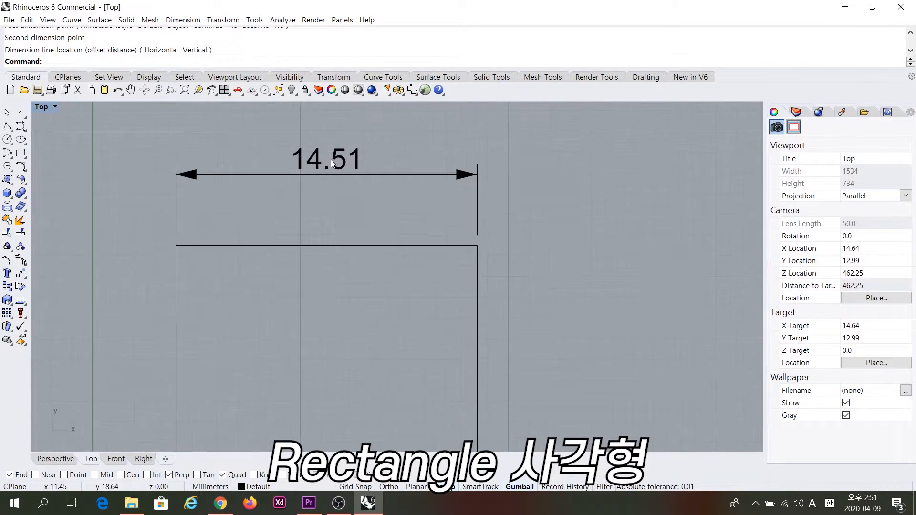
scroll(376, 174, "down", 3)
- Add a vertical linear dimension between the rectangle's two right-hand corners, placed outside the right edge
right_click_drag(376, 174, 362, 202)
left_click(181, 21)
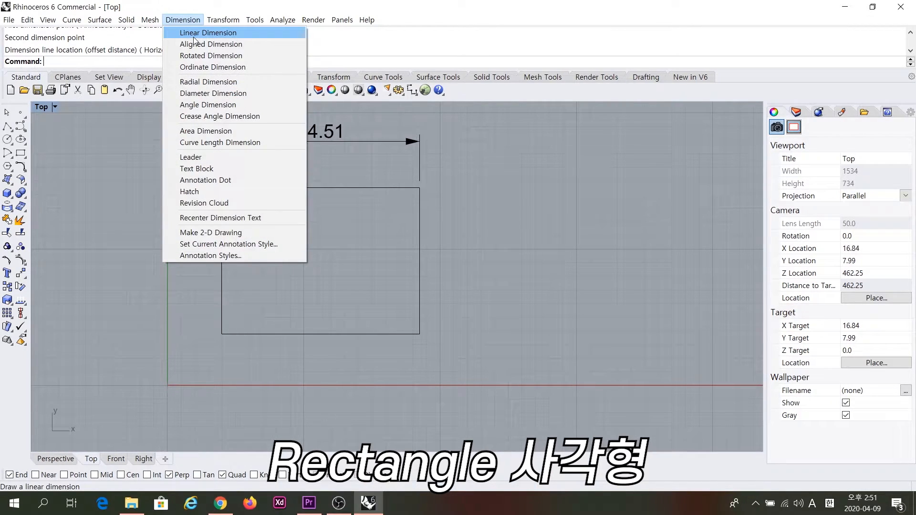
left_click(195, 33)
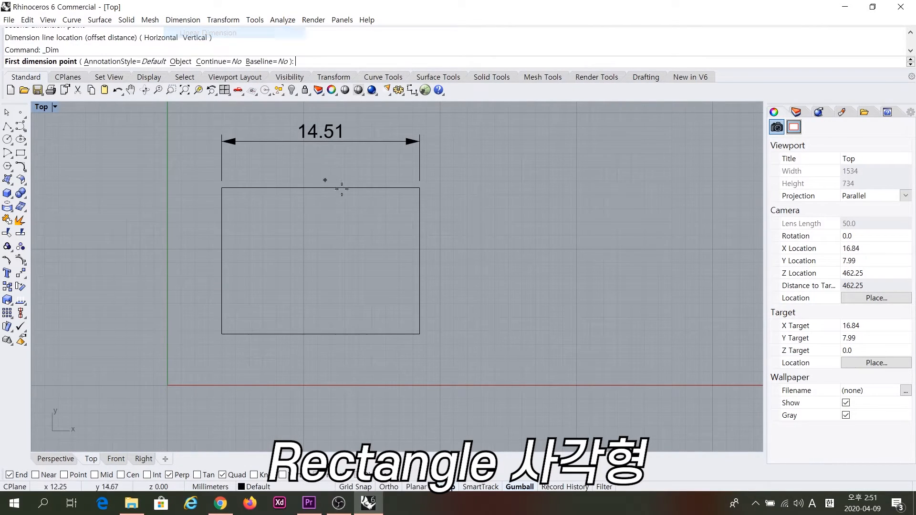
left_click(420, 188)
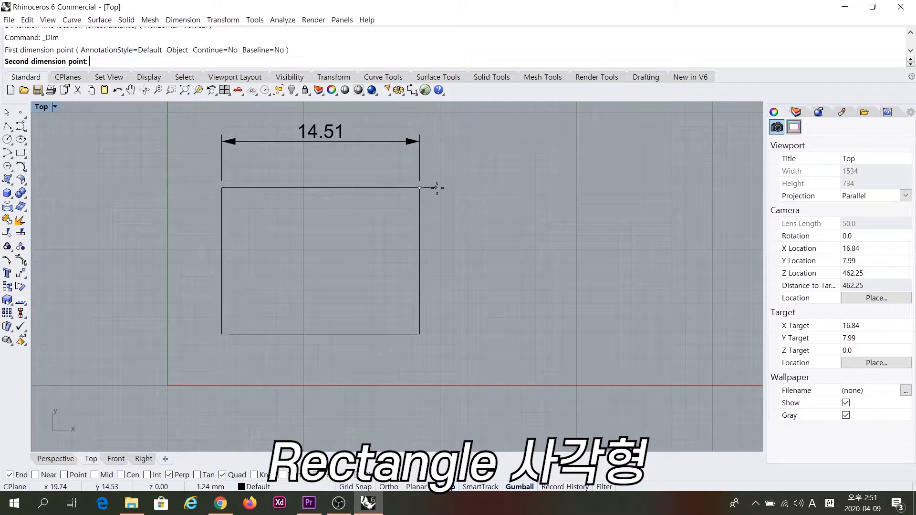
left_click(418, 332)
left_click(472, 267)
right_click_drag(449, 267, 484, 275)
key("ctrl")
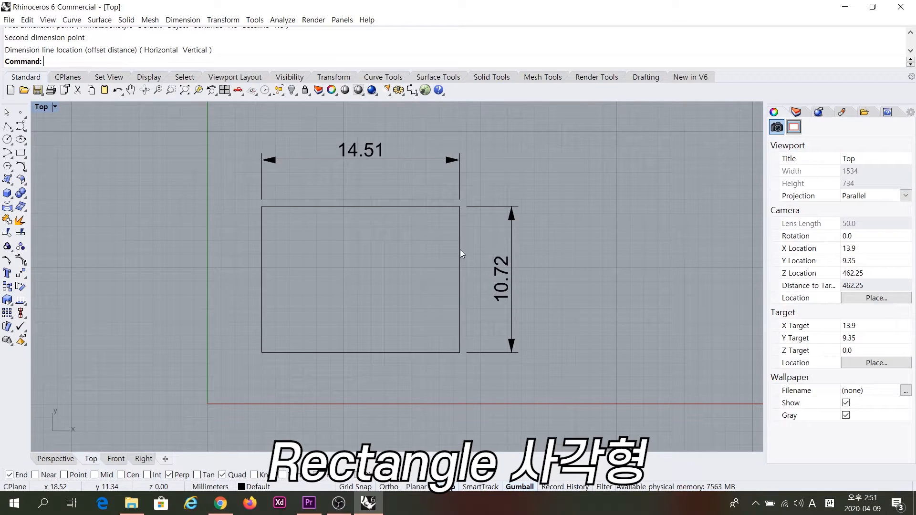
- Delete the freehand rectangle together with its two linear dimensions
mouse_move(591, 132)
left_mouse_down()
mouse_move(236, 363)
mouse_move(562, 240)
mouse_move(228, 399)
left_mouse_up()
key("Delete")
right_click_drag(310, 310, 369, 265)
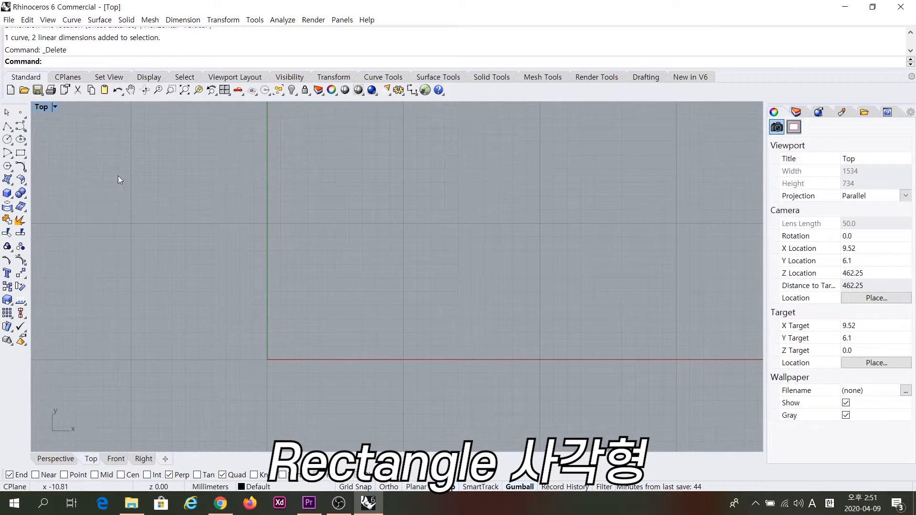
- Draw a rectangle 30 mm long and 25 mm wide, starting from a lower-left corner about 3 mm right of and 4 mm above the origin
left_click(21, 154)
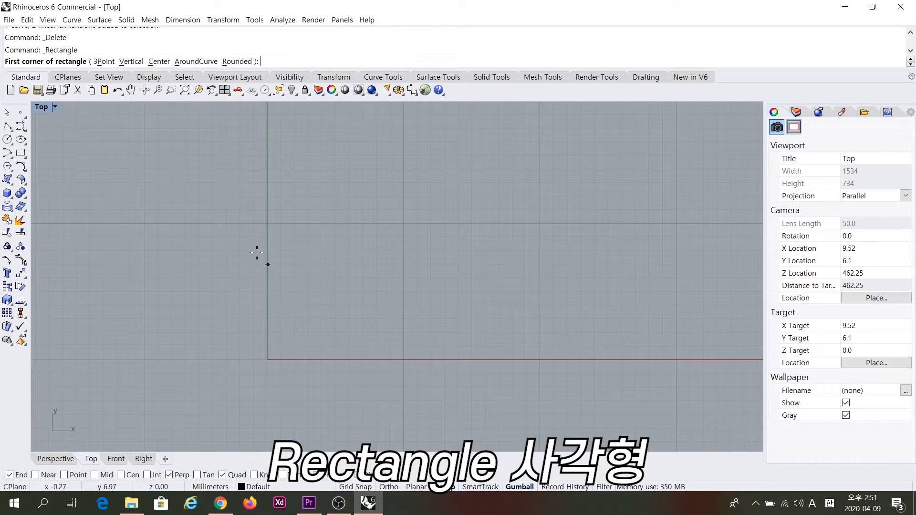
left_click(21, 153)
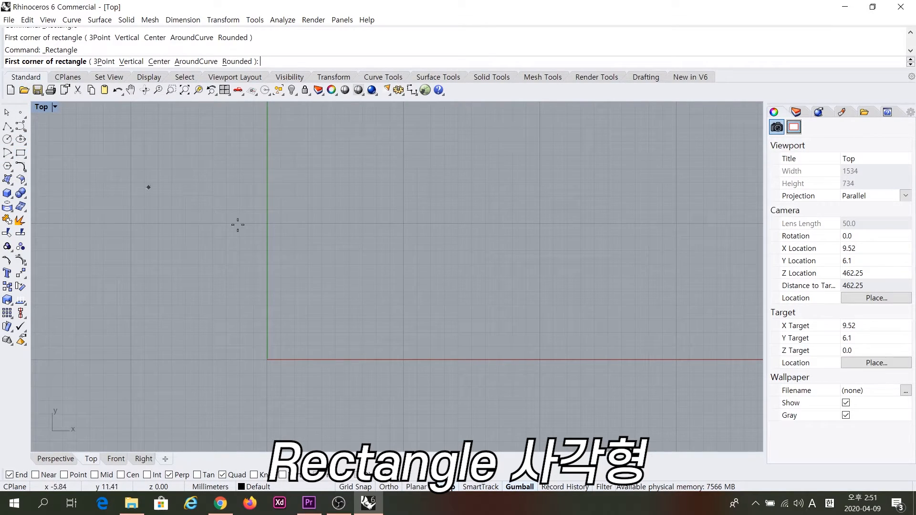
left_click(305, 309)
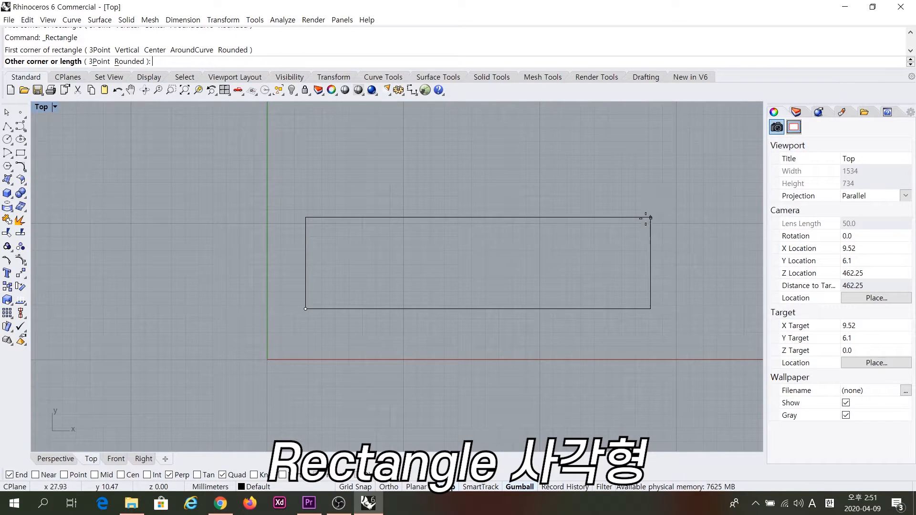
right_click_drag(535, 224, 522, 248)
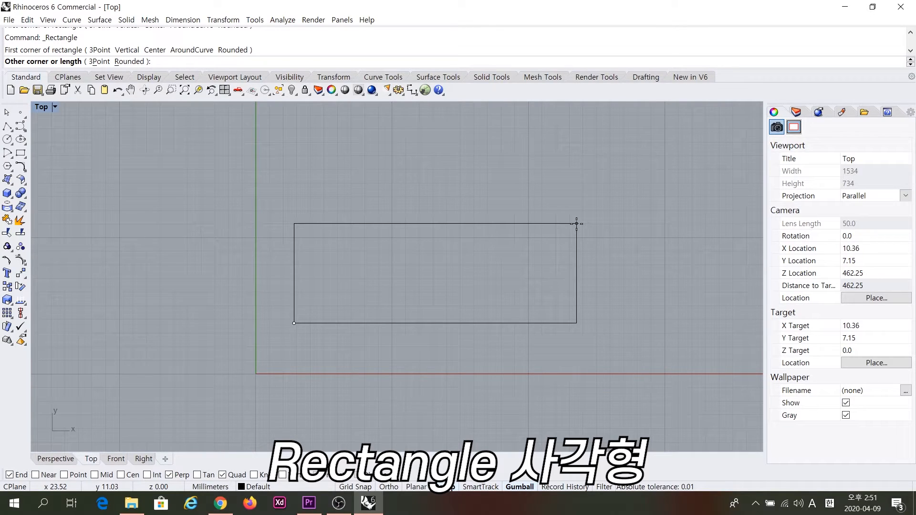
type("30")
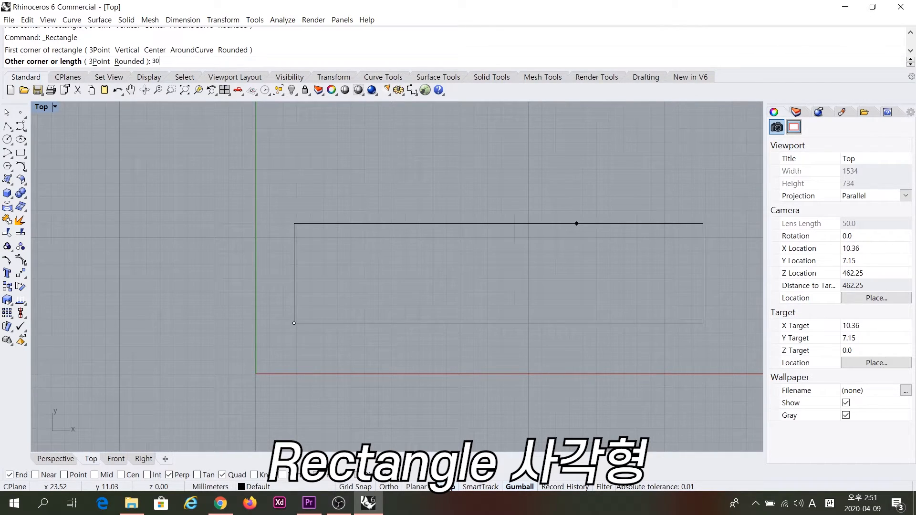
key("Return")
scroll(576, 224, "down", 4)
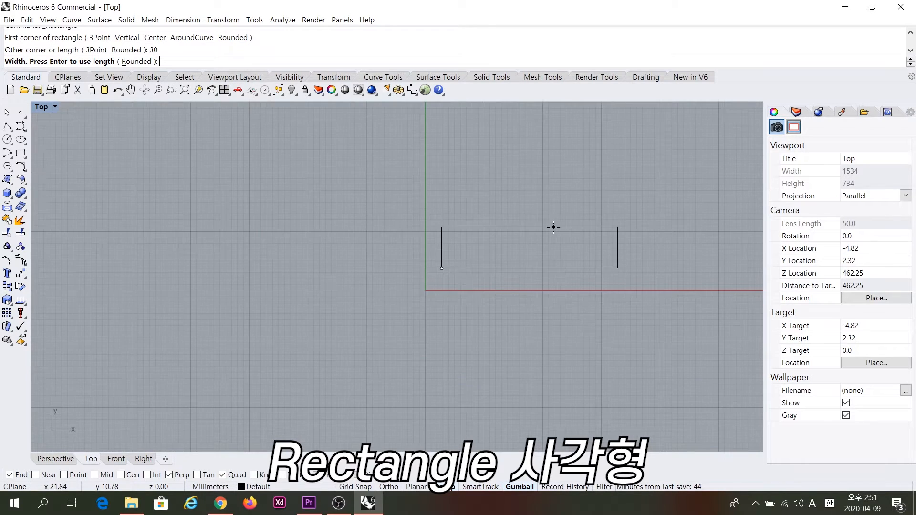
scroll(553, 227, "up", 2)
right_click_drag(558, 224, 477, 230)
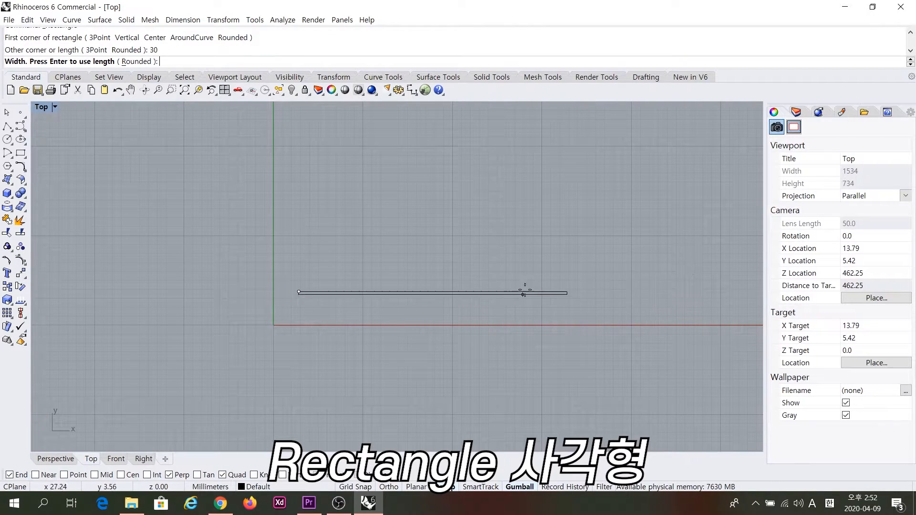
right_click_drag(583, 223, 586, 235)
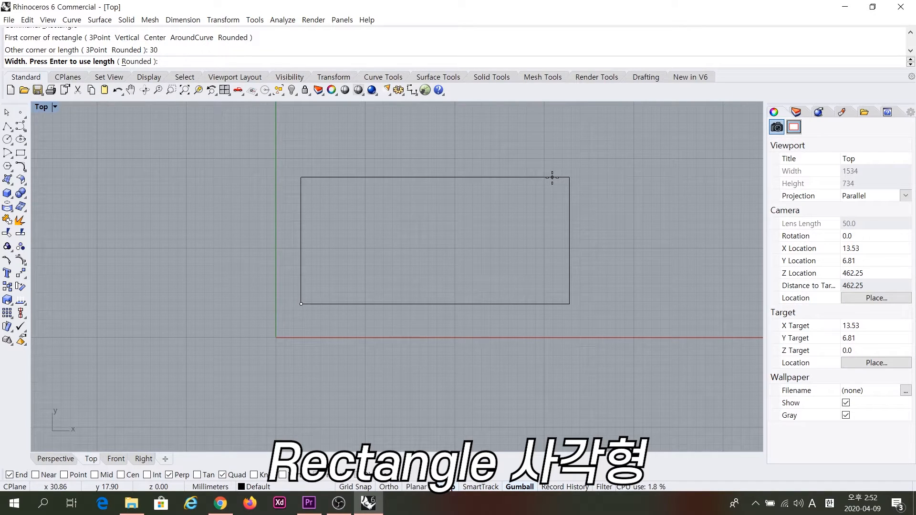
type("25")
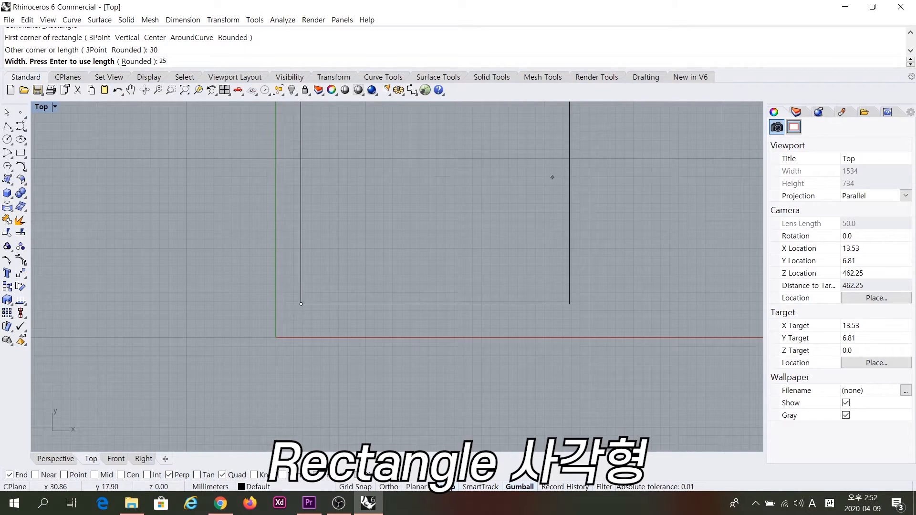
key("Return")
right_click_drag(518, 175, 485, 227)
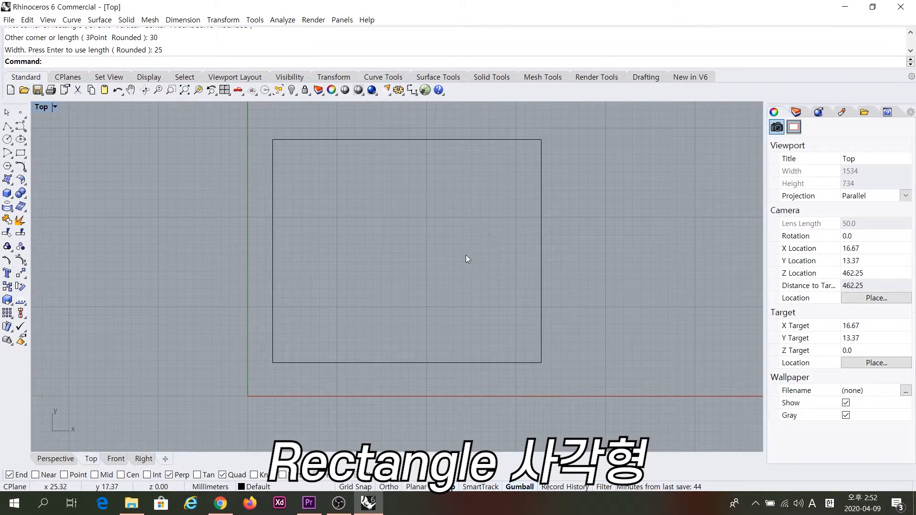
- Add a horizontal linear dimension between the rectangle's two lower corners, placed below the bottom edge
left_click(184, 18)
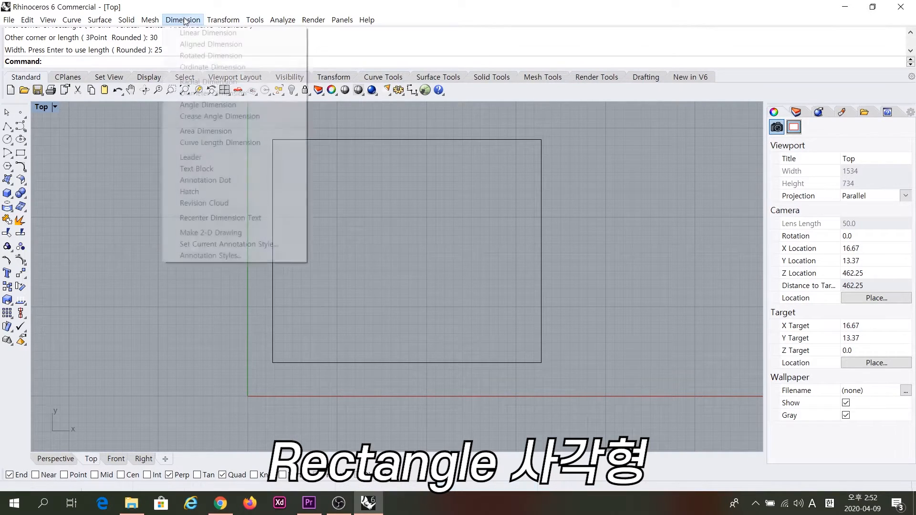
left_click(197, 32)
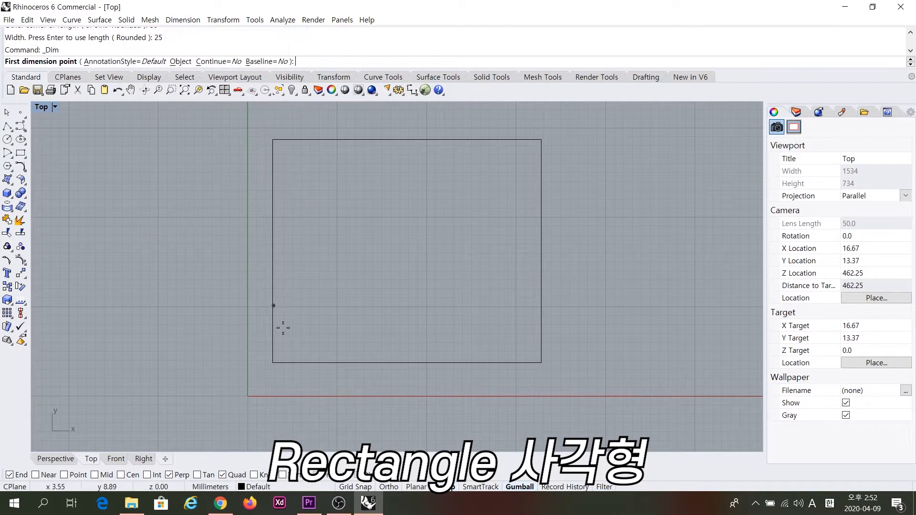
left_click(273, 363)
left_click(542, 364)
left_click(499, 404)
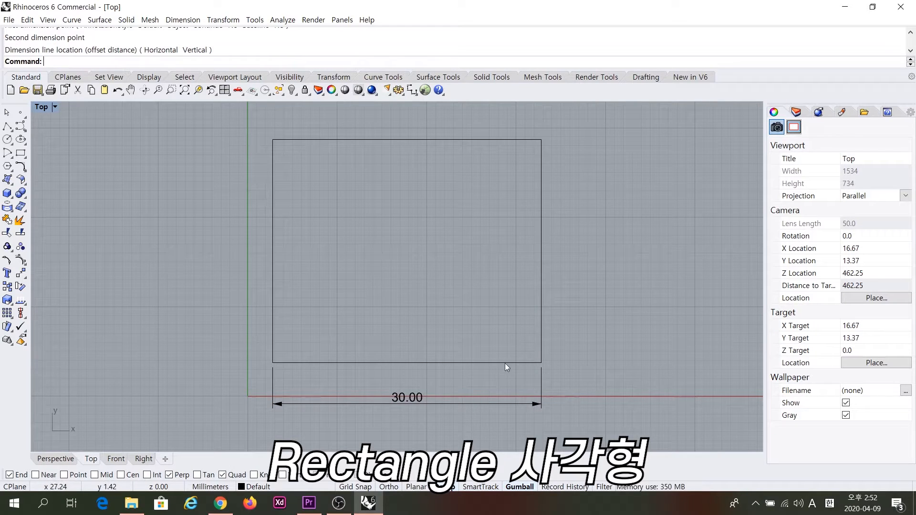
- Add a vertical linear dimension between the rectangle's upper-right and lower-right corners, placed outside the right edge
key("Return")
left_click(541, 139)
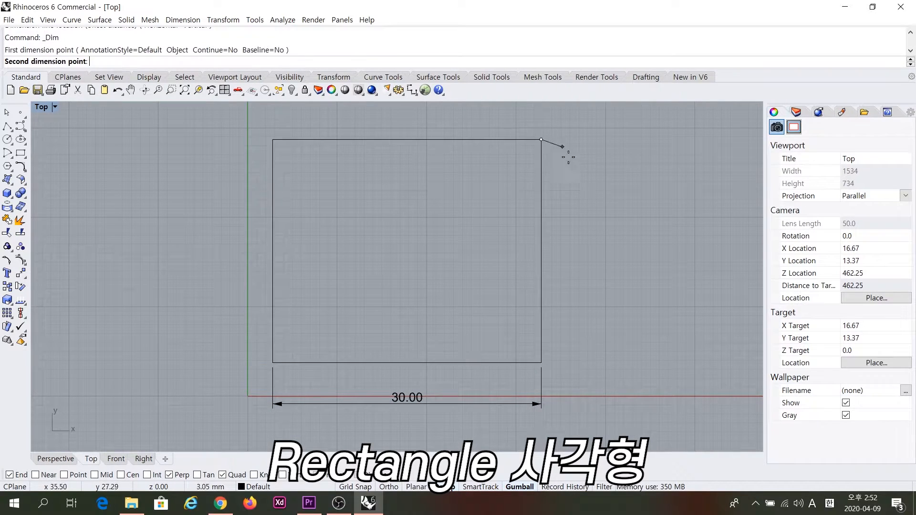
left_click(541, 364)
left_click(606, 304)
right_click_drag(485, 241, 451, 218)
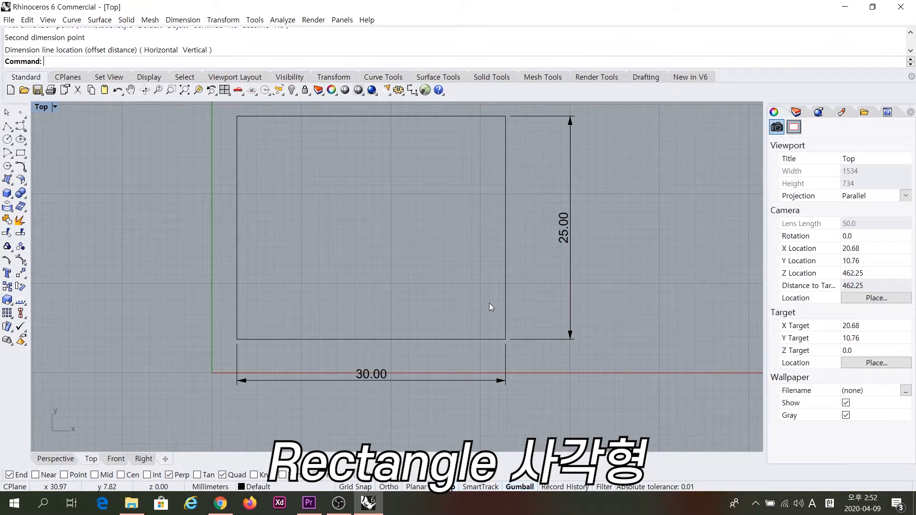
- Delete the 30 by 25 mm rectangle together with its horizontal and vertical dimensions
scroll(489, 303, "down", 1)
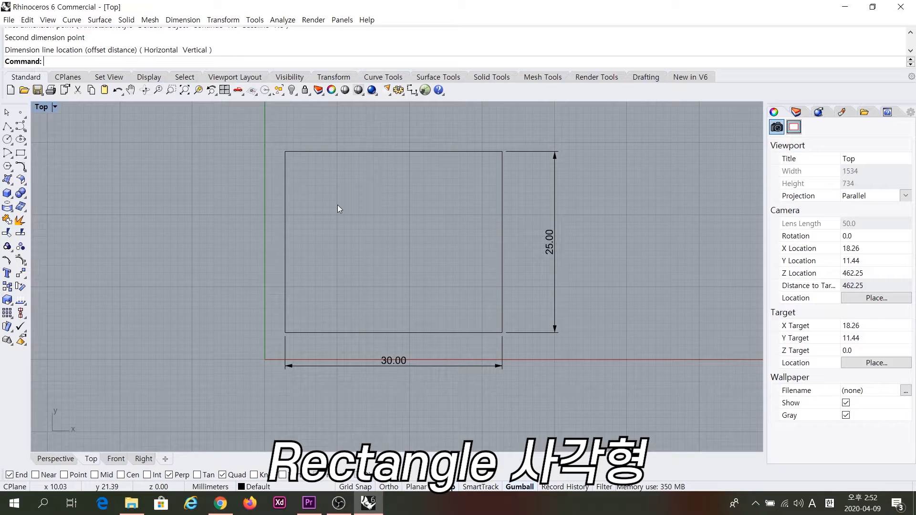
left_click_drag(259, 128, 628, 414)
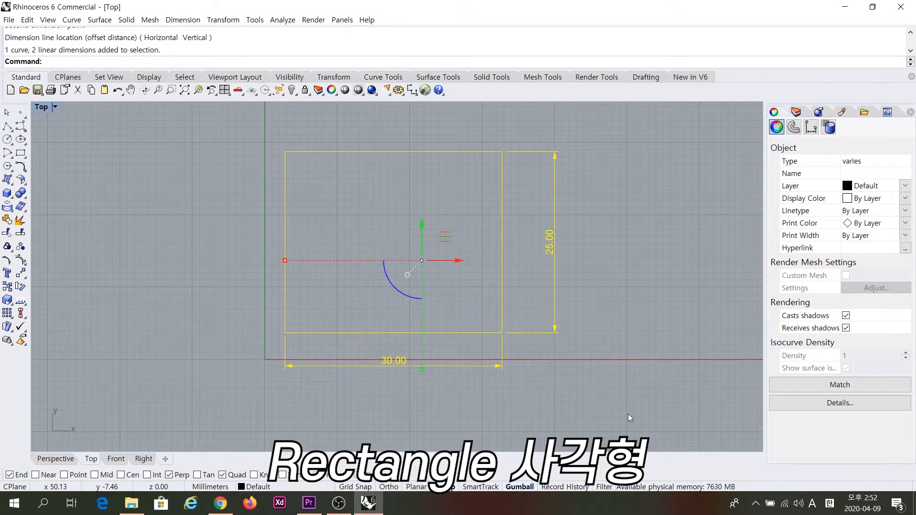
key("Delete")
right_click_drag(293, 277, 379, 218)
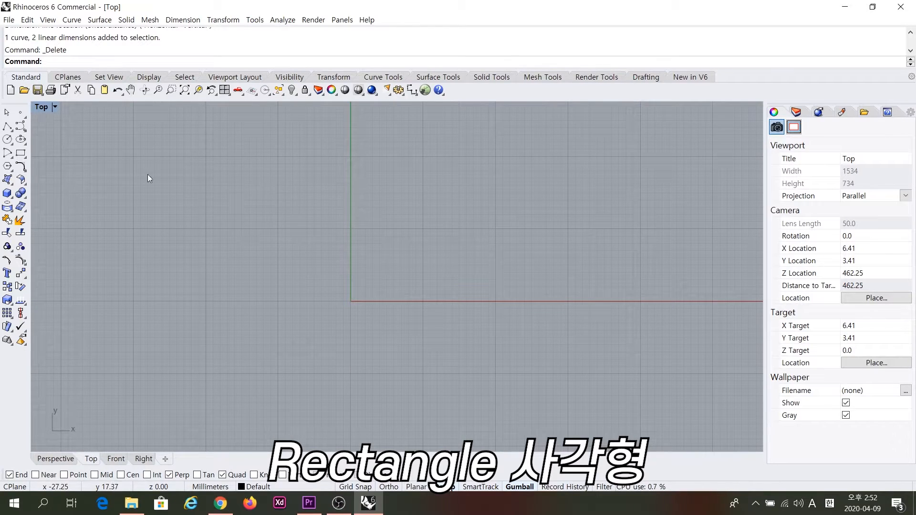
- Draw a circle centred at the origin (0) with a diameter of 60 mm
left_click(7, 139)
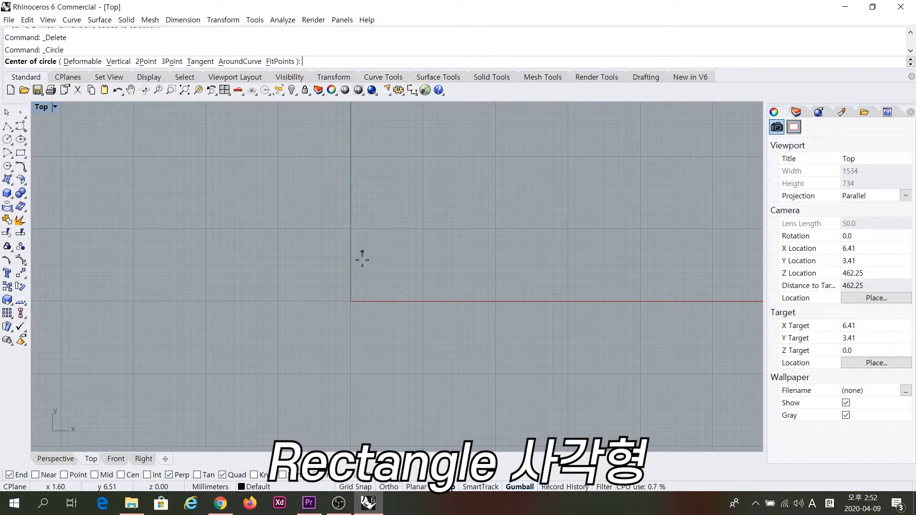
type("0")
key("Return")
scroll(358, 284, "up", 3)
scroll(381, 234, "down", 5)
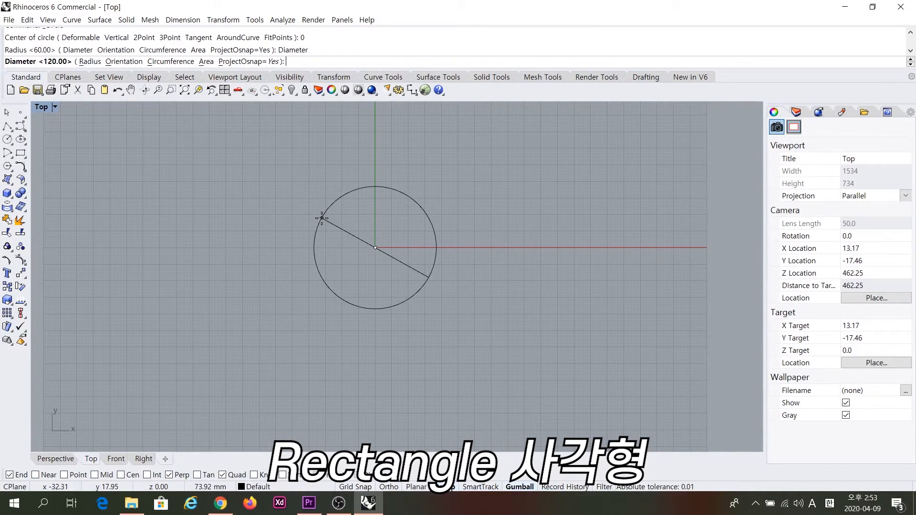
type("60")
key("Return")
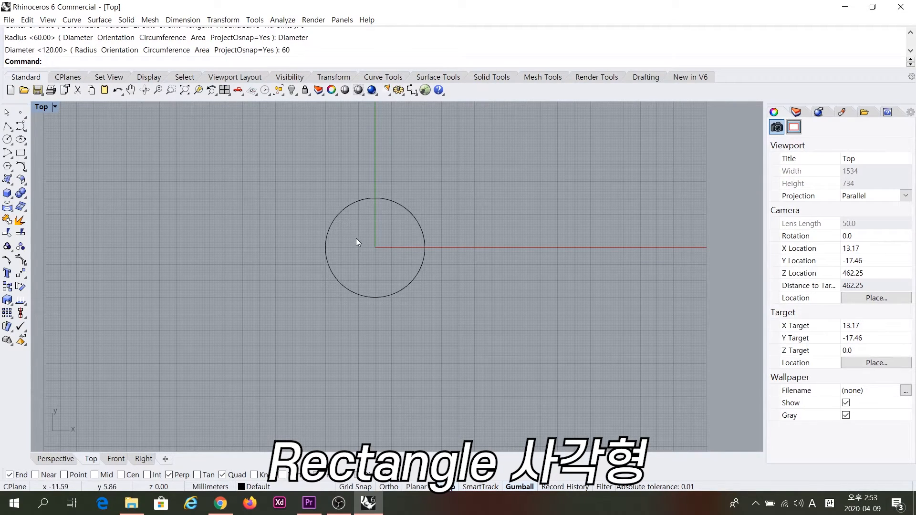
scroll(368, 231, "up", 3)
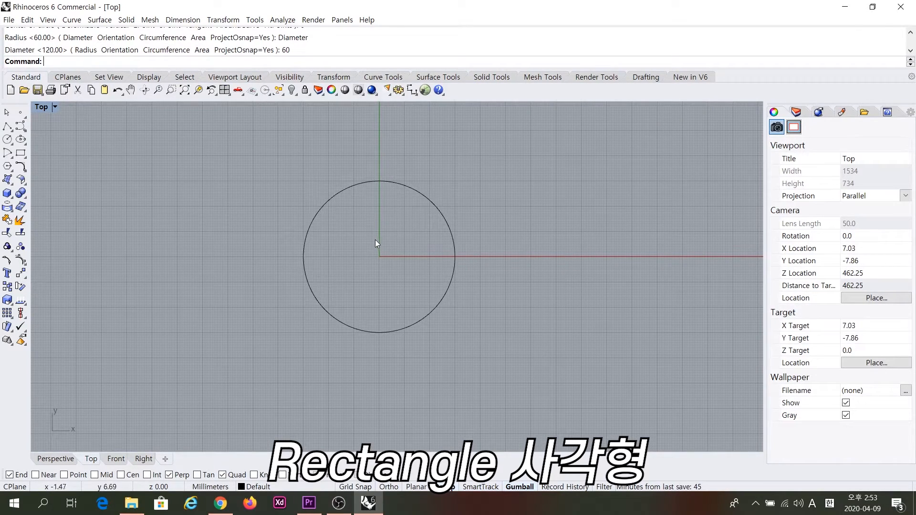
- Add a diameter dimension to the circle, placed just outside its upper-right arc
left_click(182, 19)
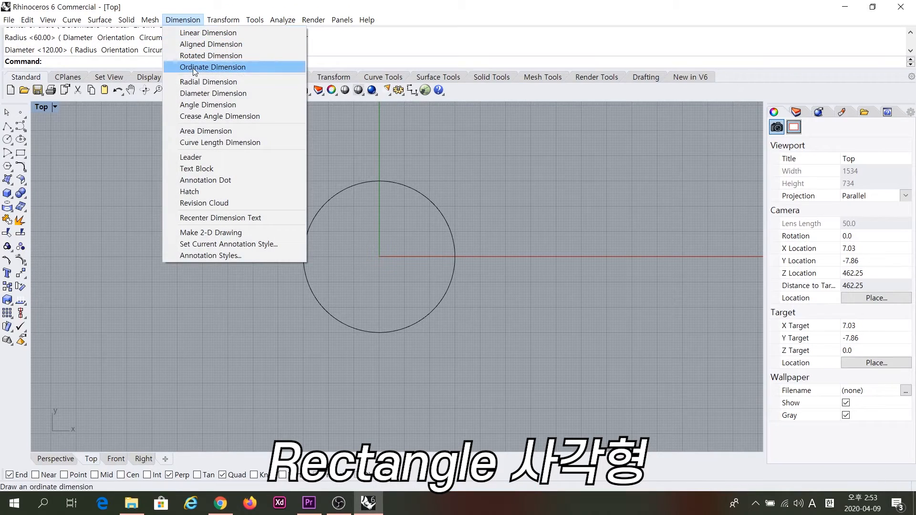
left_click(200, 93)
left_click(428, 200)
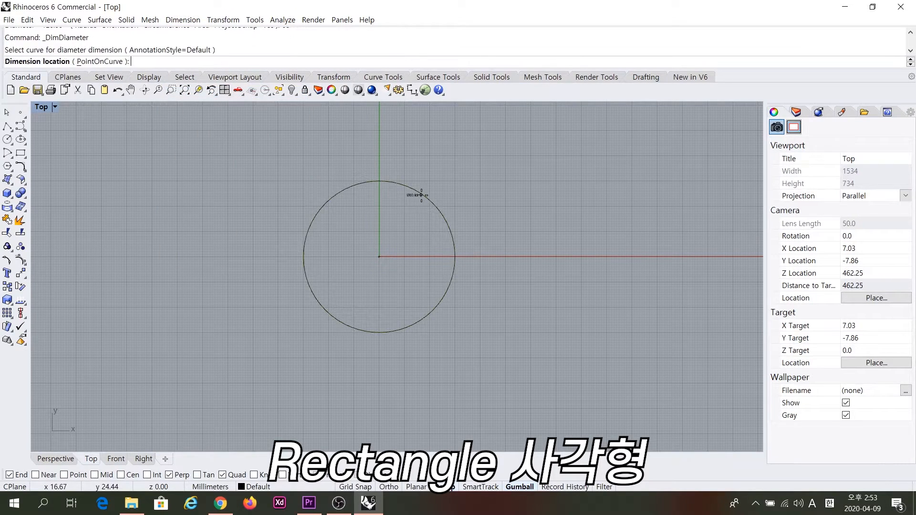
left_click(449, 184)
scroll(449, 184, "up", 3)
scroll(468, 202, "up", 2)
- Delete the circle's diameter dimension
left_click(471, 180)
key("Delete")
scroll(422, 159, "down", 3)
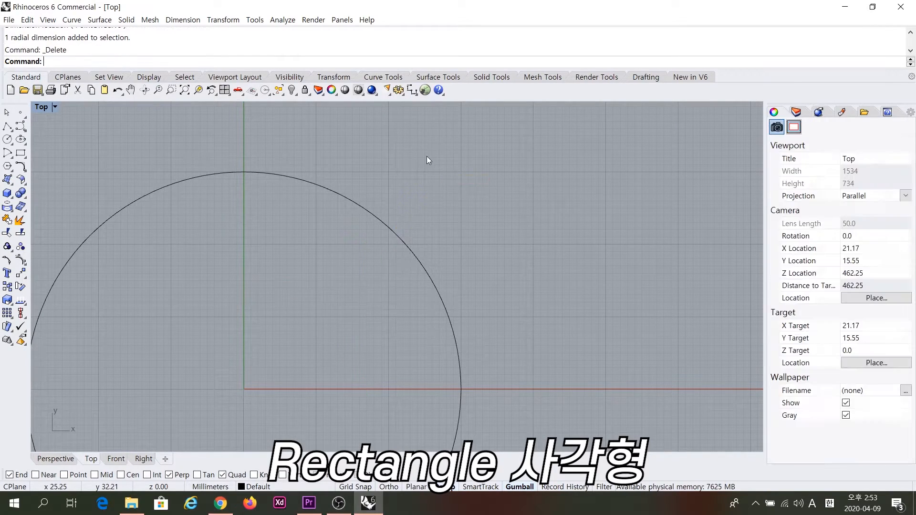
right_click_drag(326, 251, 379, 249)
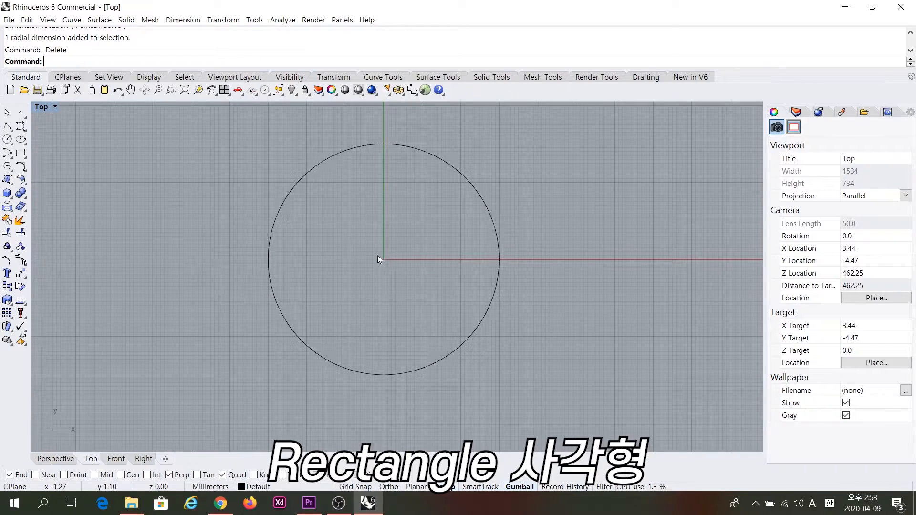
- Draw a freehand rectangle about 43 mm wide and 34 mm high inside the circle, from its upper-left to its lower-right corner
left_click(20, 152)
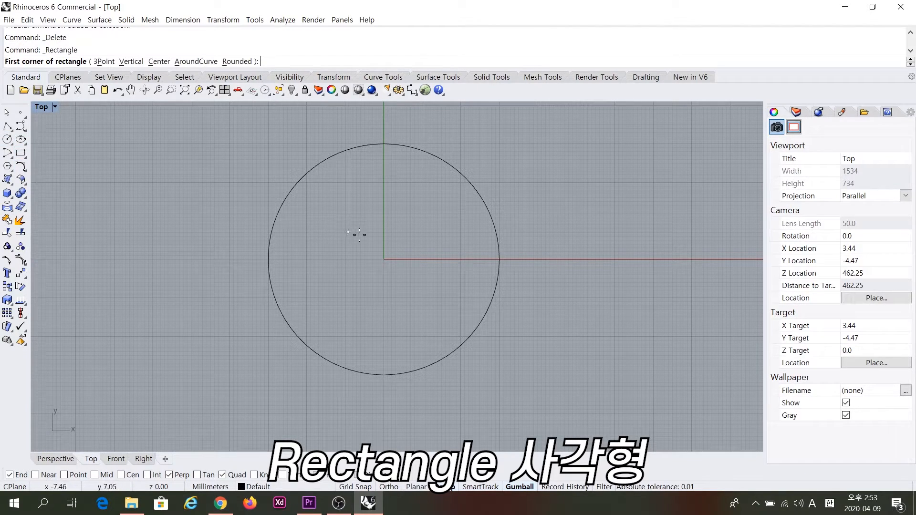
left_click(298, 195)
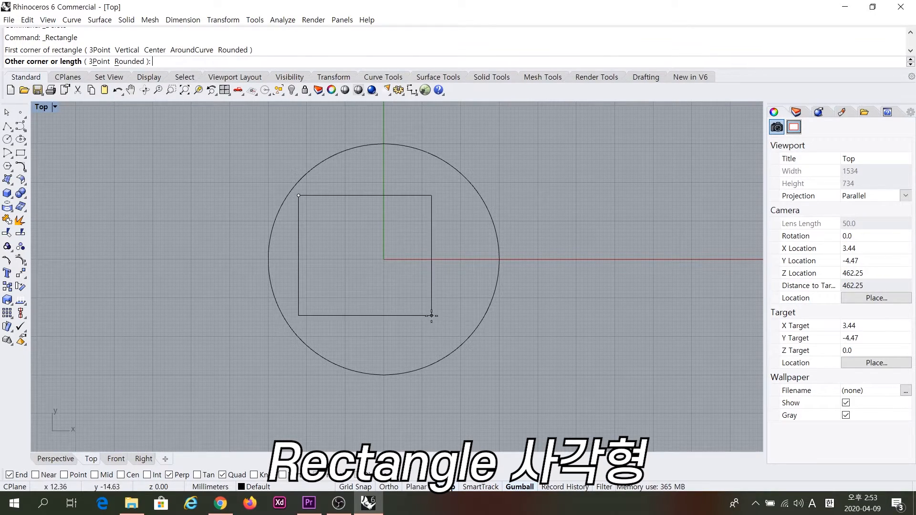
left_click(462, 325)
- Move and scale the freehand rectangle with the gumball to fit it roughly around the circle
left_click(403, 195)
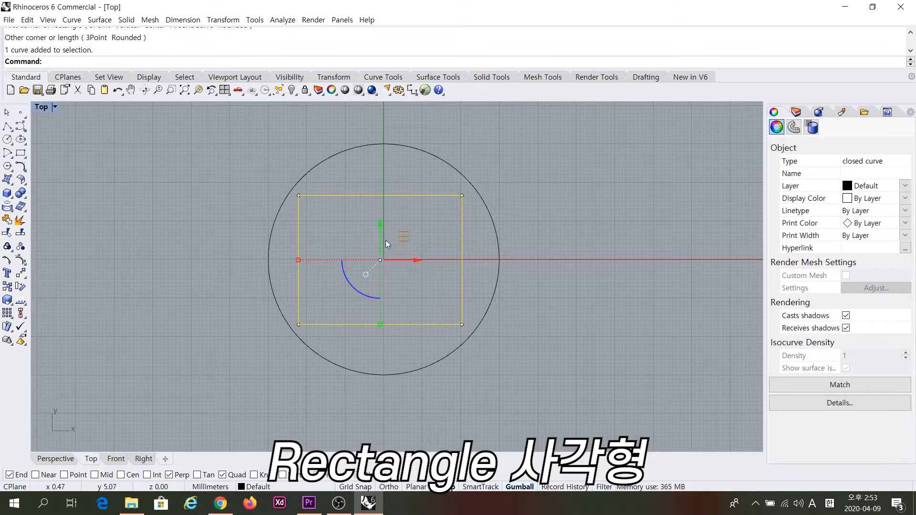
left_click_drag(380, 242, 398, 253)
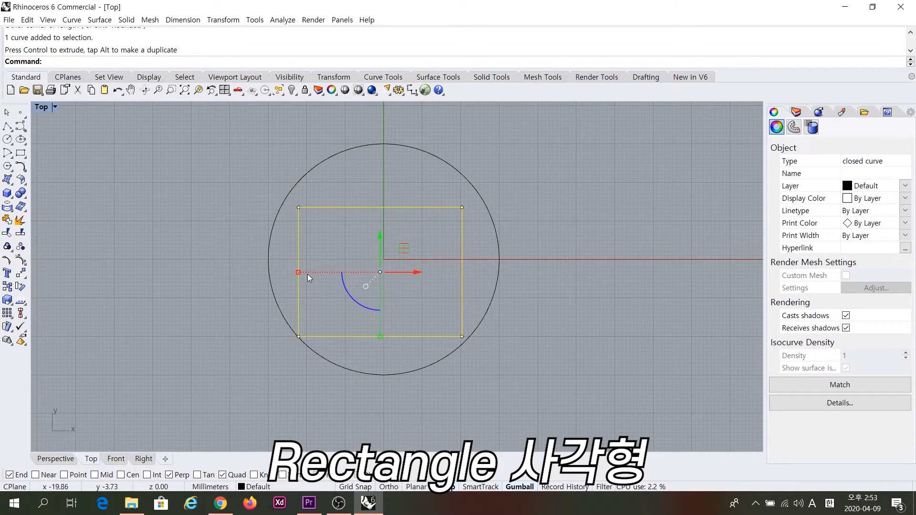
left_click_drag(298, 273, 267, 272)
left_click_drag(380, 338, 384, 379)
left_click_drag(379, 259, 388, 236)
mouse_move(379, 354)
left_mouse_down()
mouse_move(385, 367)
mouse_move(384, 359)
left_mouse_up()
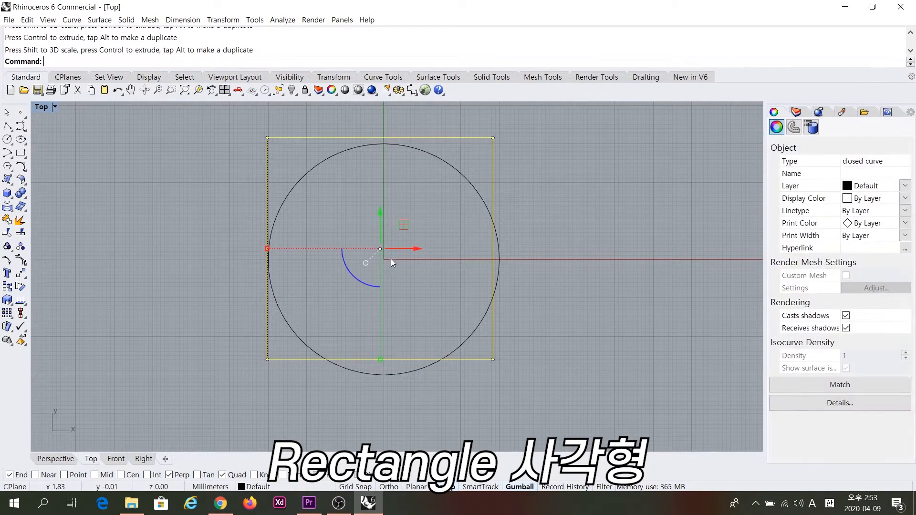
mouse_move(383, 247)
left_mouse_down()
mouse_move(406, 263)
mouse_move(385, 259)
left_mouse_up()
left_click_drag(383, 224, 385, 236)
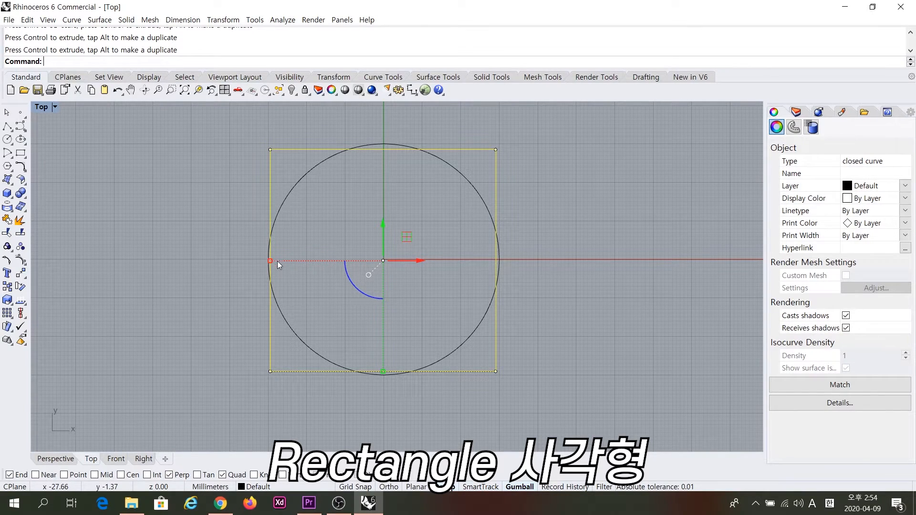
- Delete the roughly fitted rectangle and keep the circle
left_click(474, 158)
left_click_drag(521, 127, 485, 170)
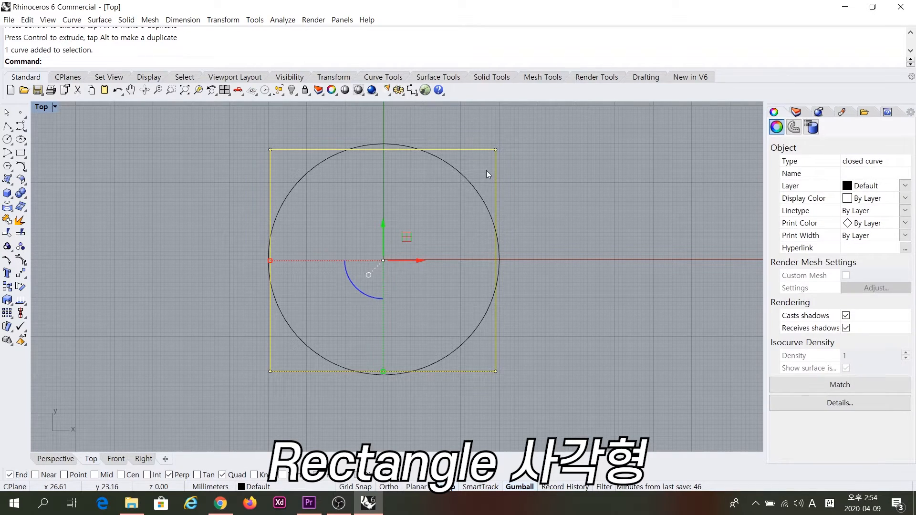
key("Delete")
left_click(483, 197)
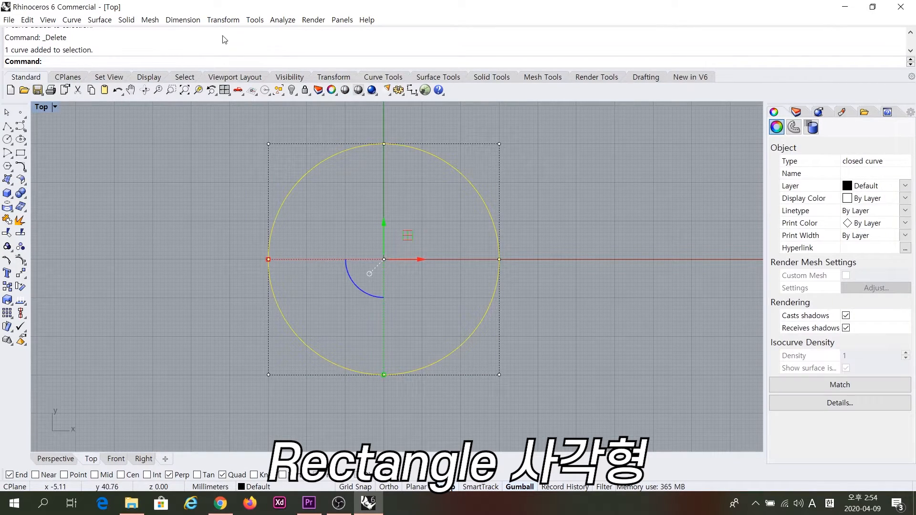
left_click(182, 20)
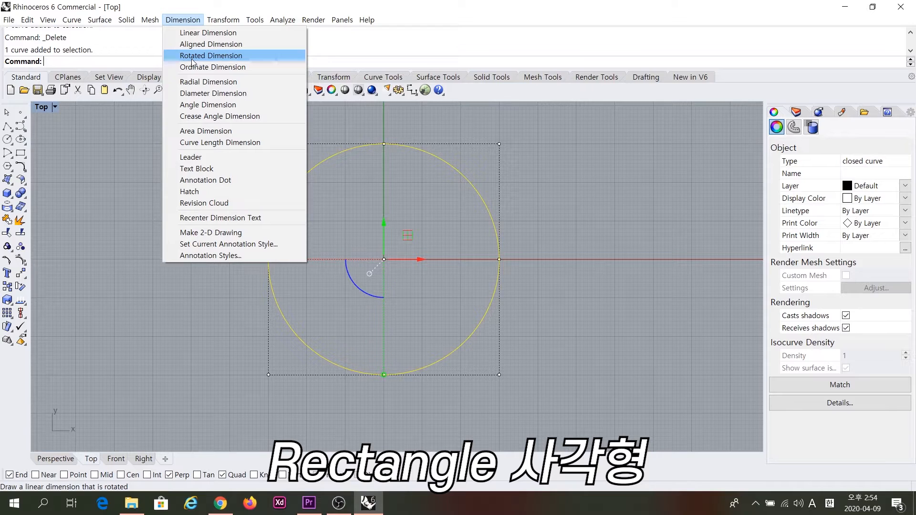
left_click(487, 143)
left_click_drag(248, 248, 426, 248)
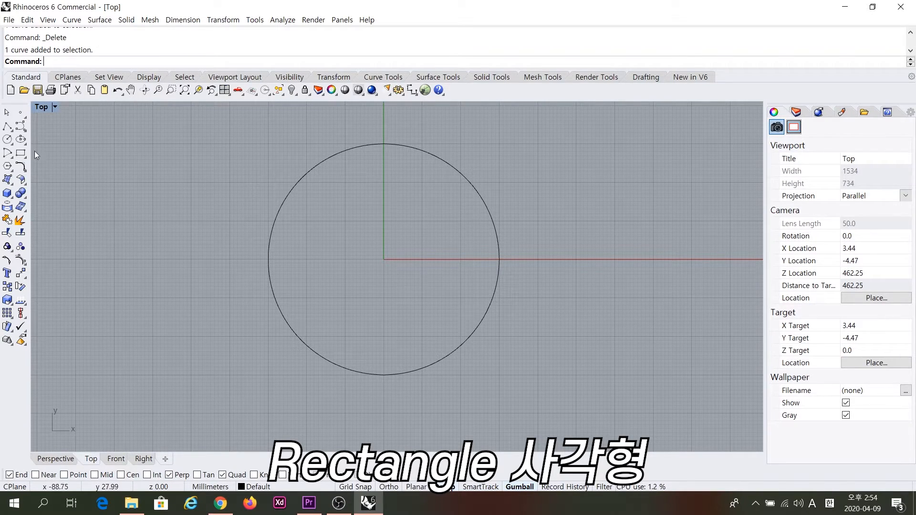
- Draw a 60 by 60 mm square beside the circle, with its lower-left corner about 46 mm right of and 6 mm above the origin
left_click(21, 153)
right_click_drag(451, 206, 367, 194)
left_click(461, 223)
right_click_drag(536, 206, 485, 297)
type("60")
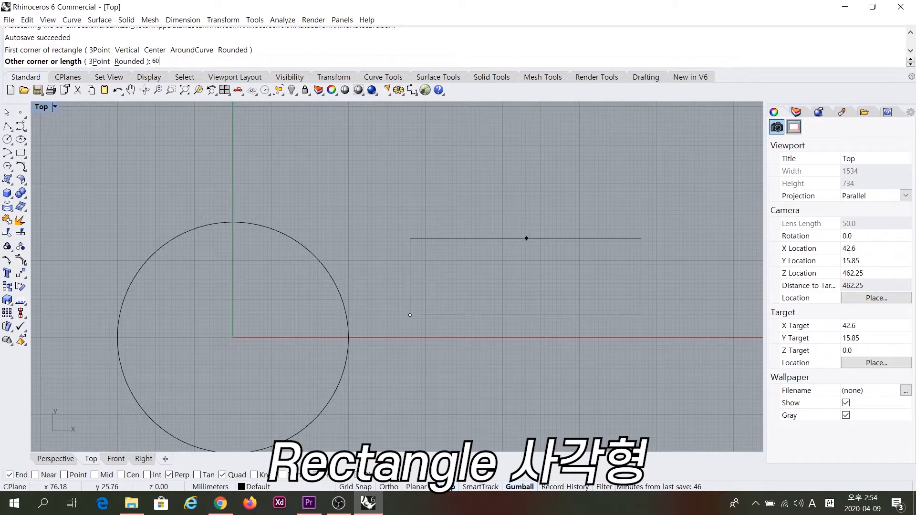
key("Return")
type("60")
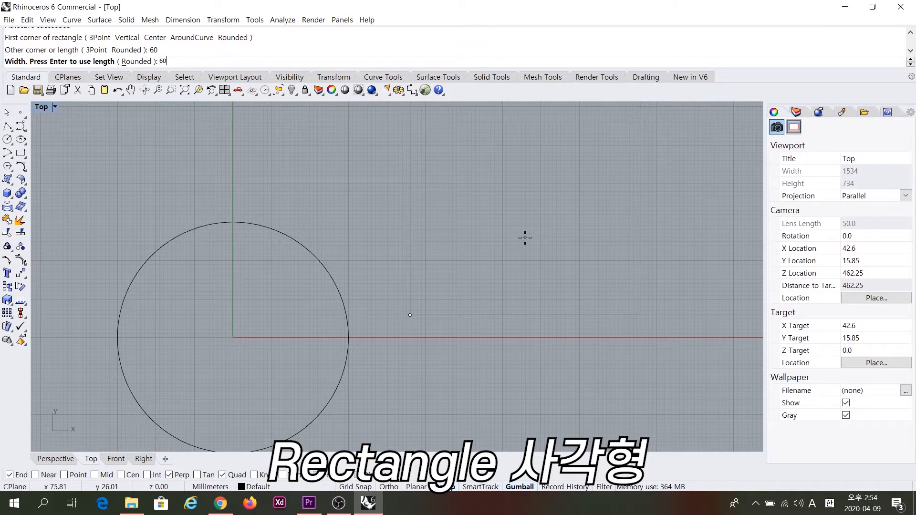
key("Return")
scroll(524, 237, "down", 3)
- Move the 60 mm square by its centre onto the circle's centre at the origin
left_click(464, 217)
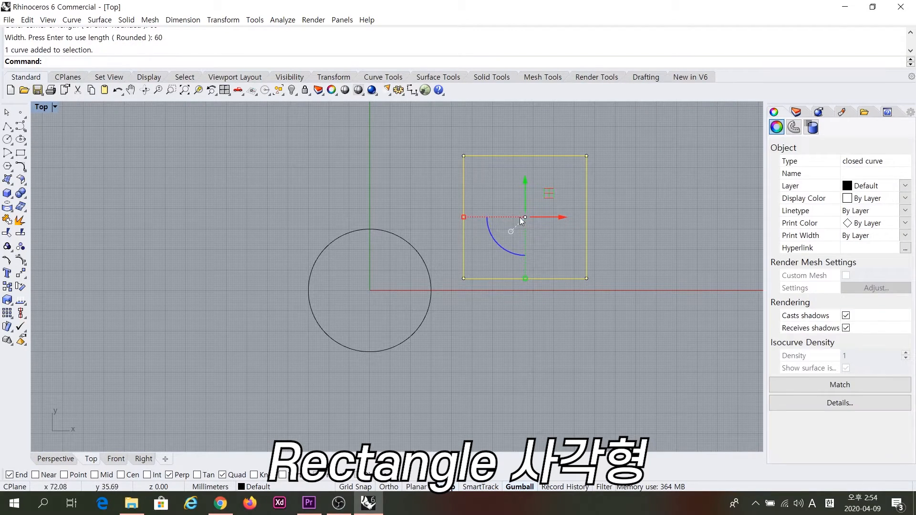
left_click_drag(525, 217, 366, 289)
scroll(335, 280, "up", 3)
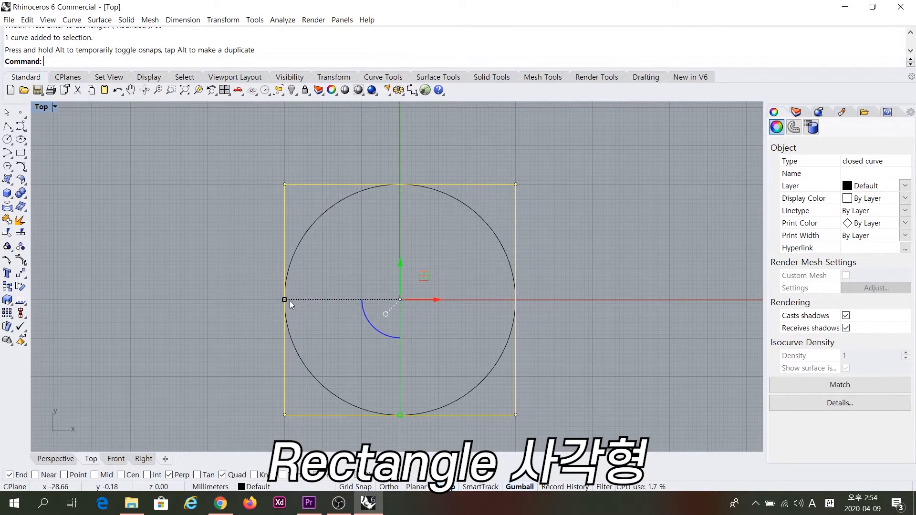
key("ctrl")
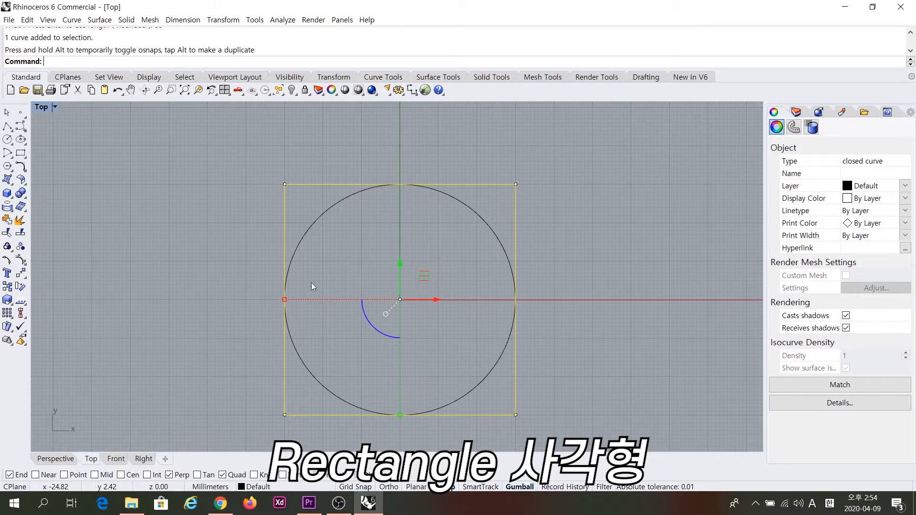
- Examine closely how the square's upper edge meets the top of the circle
right_click_drag(391, 241, 384, 293)
left_click(380, 257)
scroll(387, 239, "up", 20)
scroll(429, 221, "up", 2)
scroll(415, 243, "down", 10)
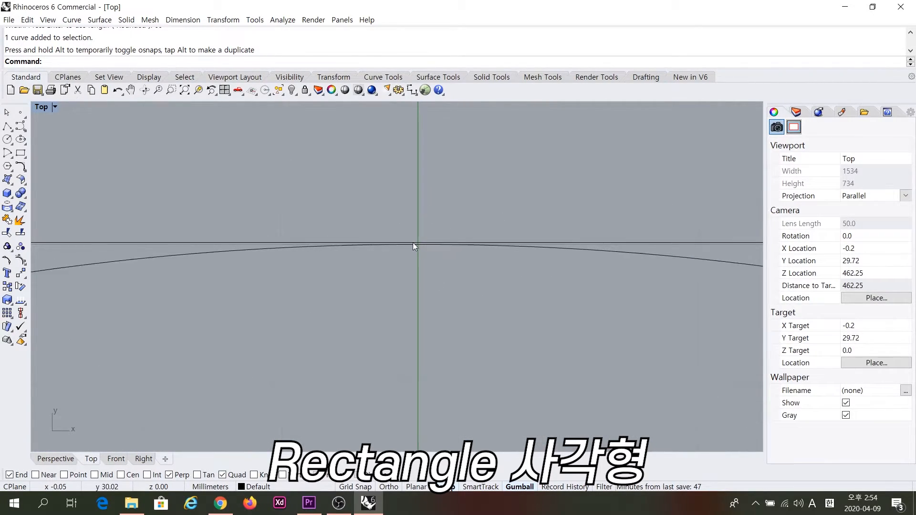
scroll(395, 239, "down", 5)
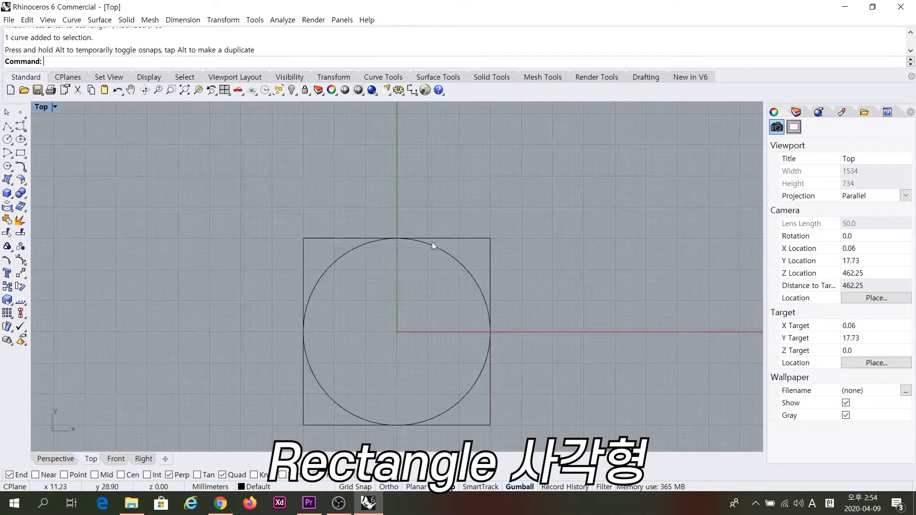
- Delete the 60 mm square around the circle
left_click(471, 238)
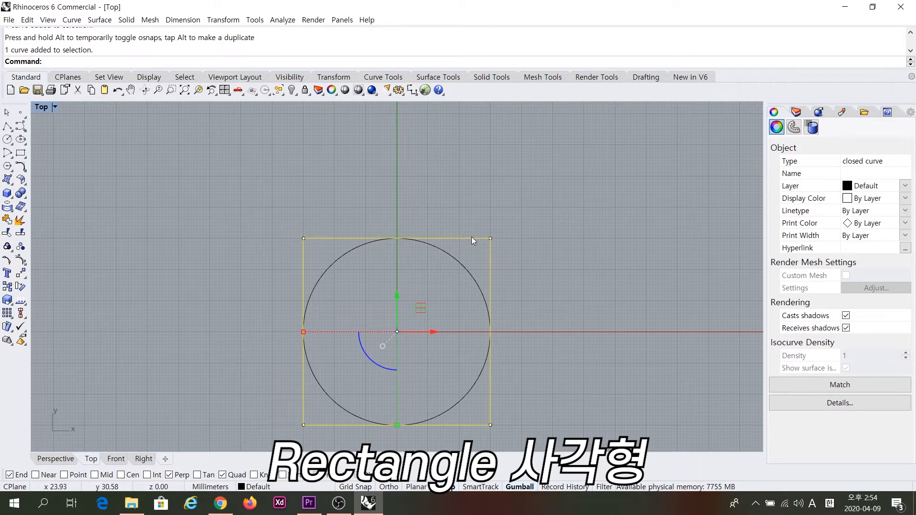
left_click(601, 182)
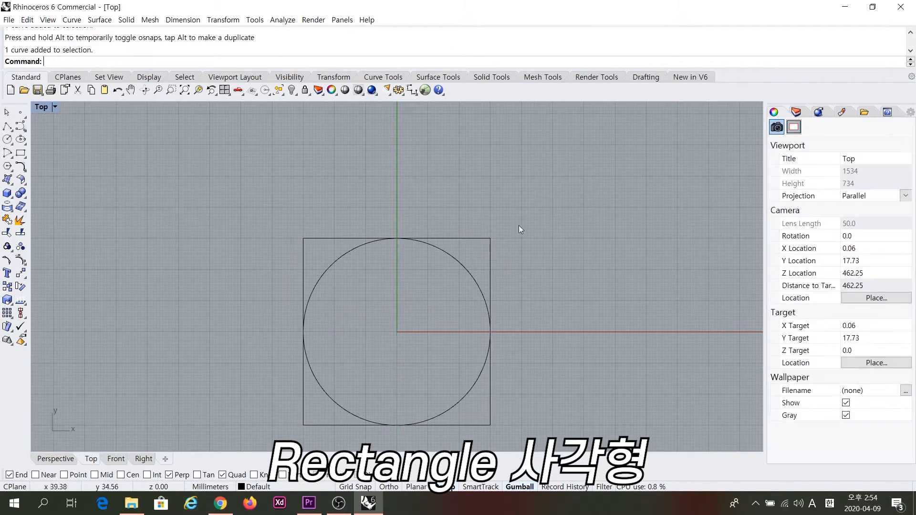
left_click(489, 249)
key("Delete")
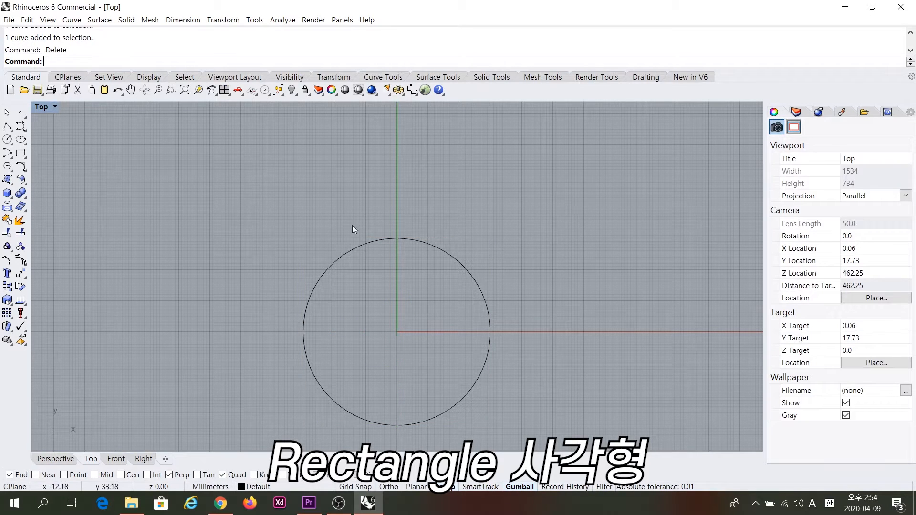
- Draw a circle 60 mm in diameter centred on the origin
left_click(22, 153)
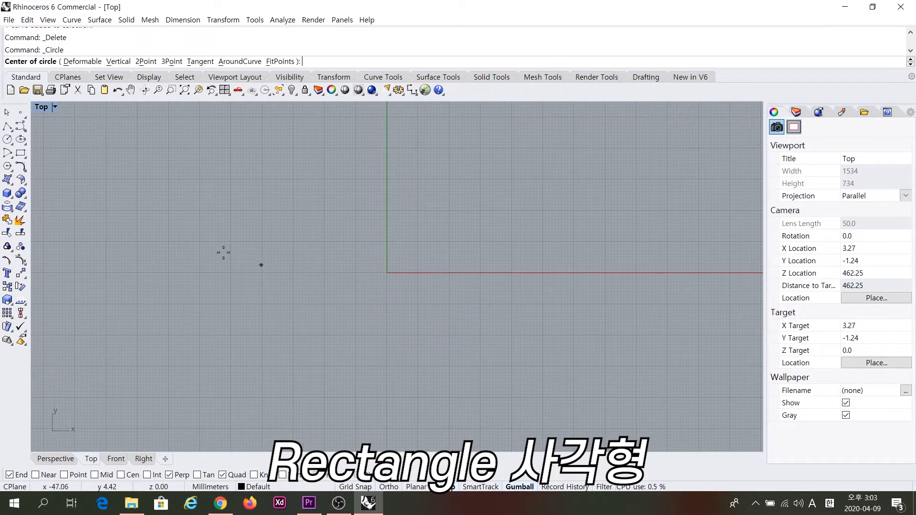
left_click(8, 139)
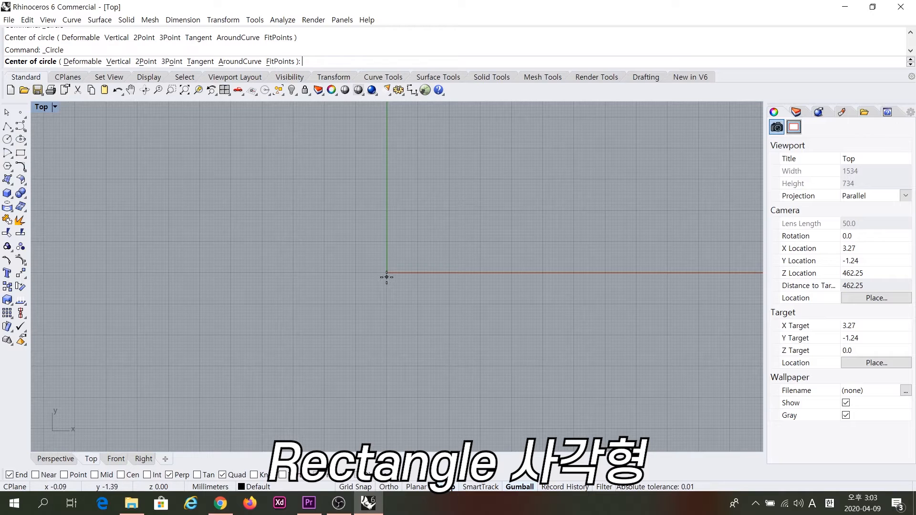
type("0")
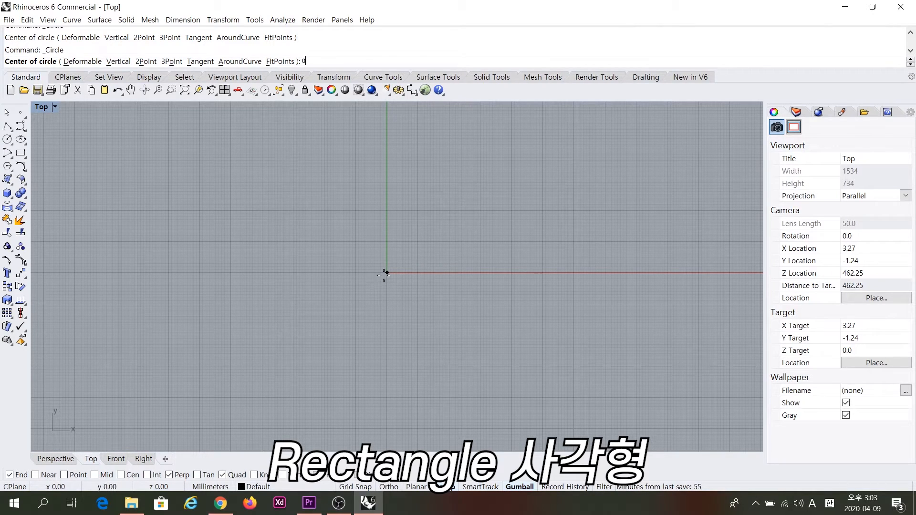
key("Return")
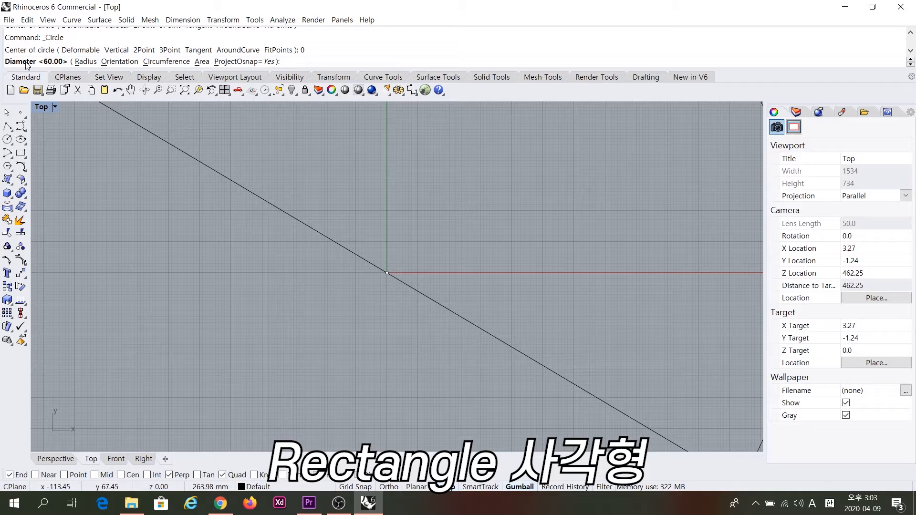
type("6")
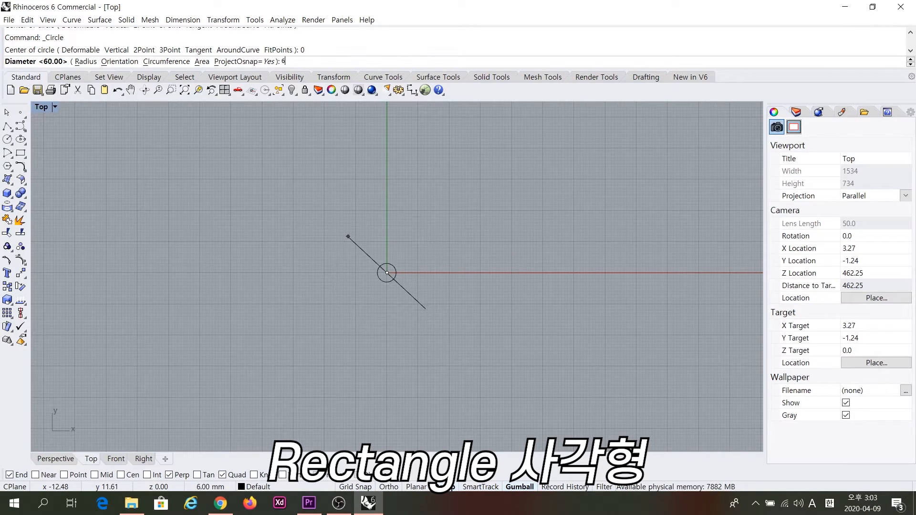
type("0")
key("Return")
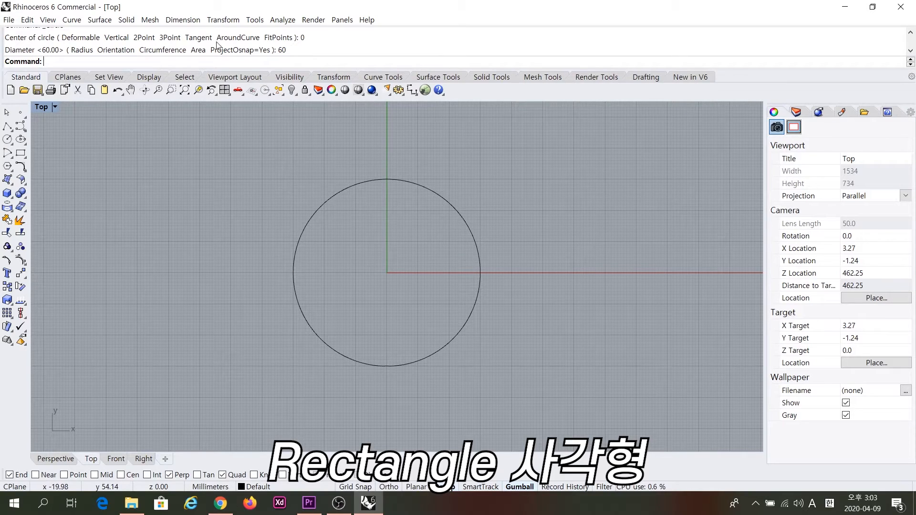
- Add a diameter dimension to the circle and place it outside the circle's upper-right side
left_click(183, 21)
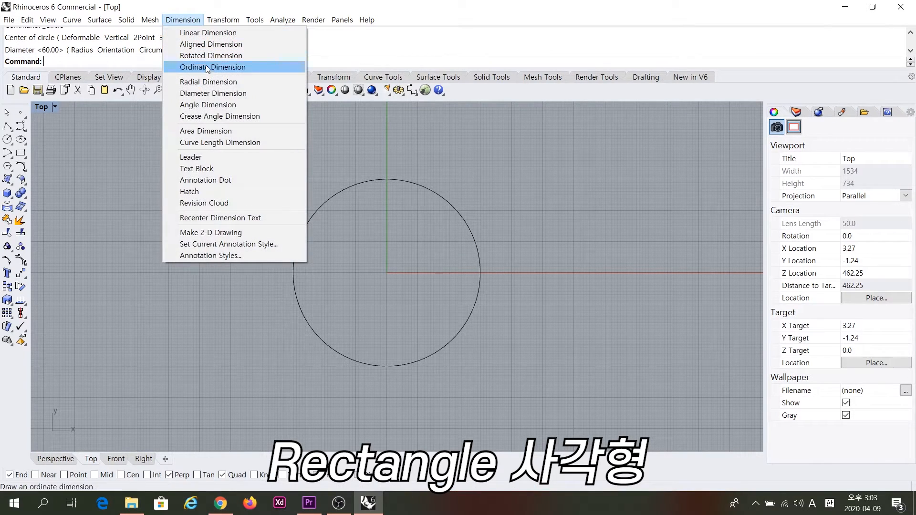
left_click(208, 94)
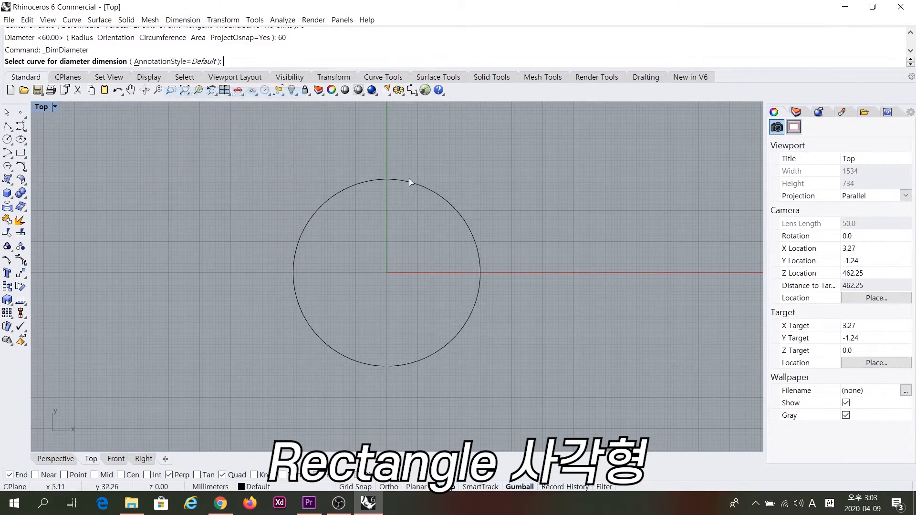
left_click(466, 222)
left_click(509, 214)
scroll(519, 204, "up", 3)
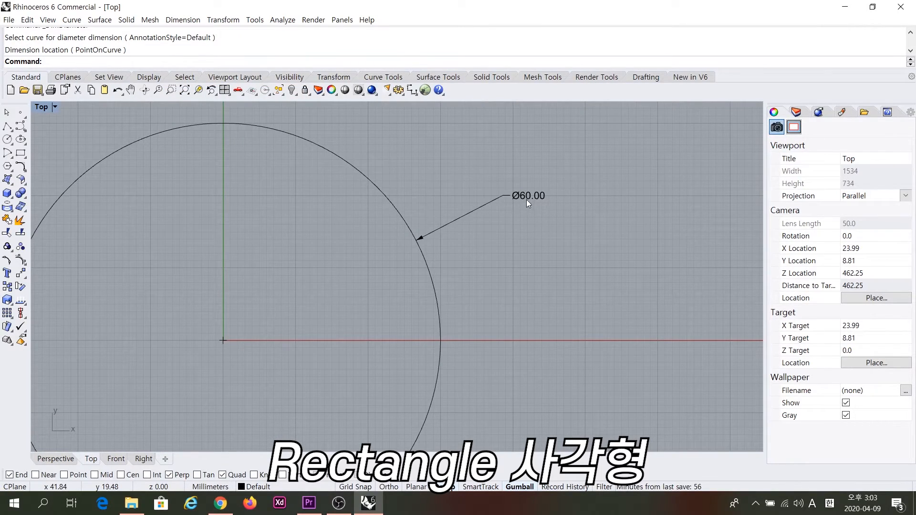
- Delete the circle's diameter dimension, leaving nothing selected
left_click(525, 199)
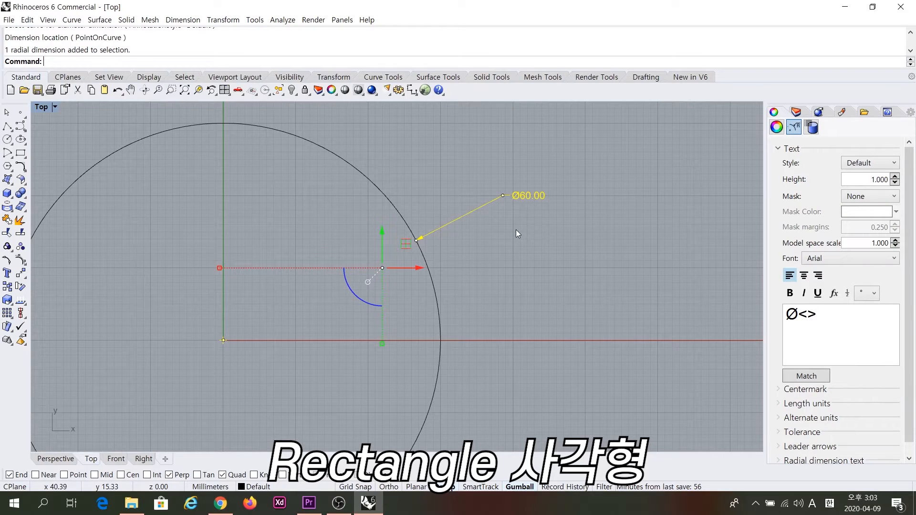
key("Delete")
scroll(378, 257, "down", 3)
scroll(307, 222, "up", 2)
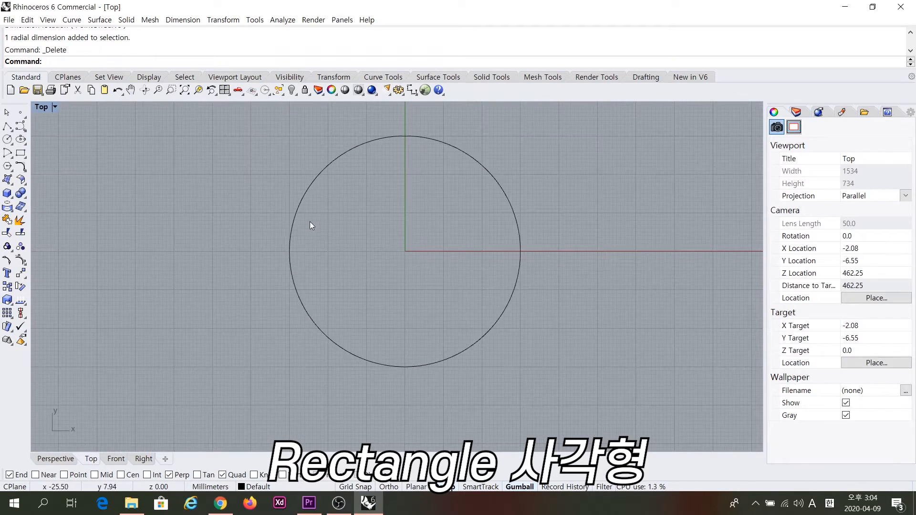
right_click_drag(370, 219, 374, 230)
left_click_drag(275, 137, 524, 390)
left_click(357, 220)
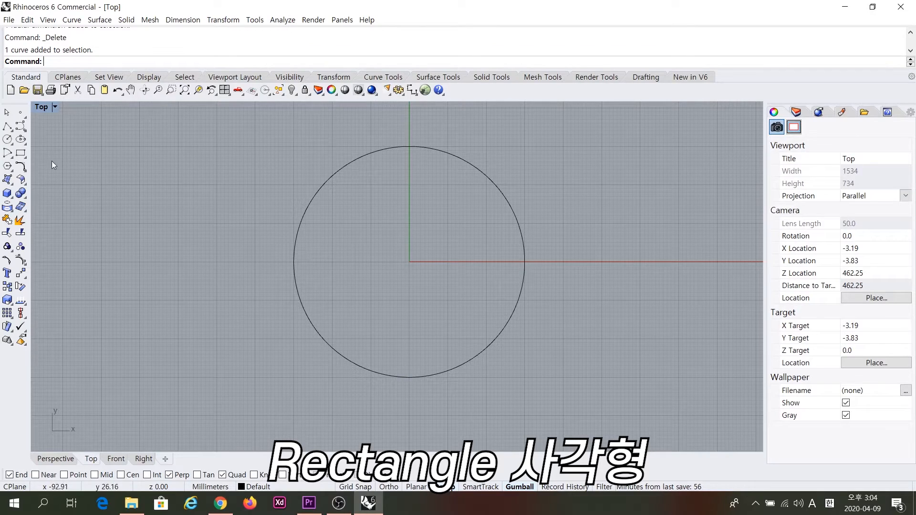
- Draw a 60 by 60 mm square around the circle, using a centre rectangle that starts at the origin
left_click(21, 155)
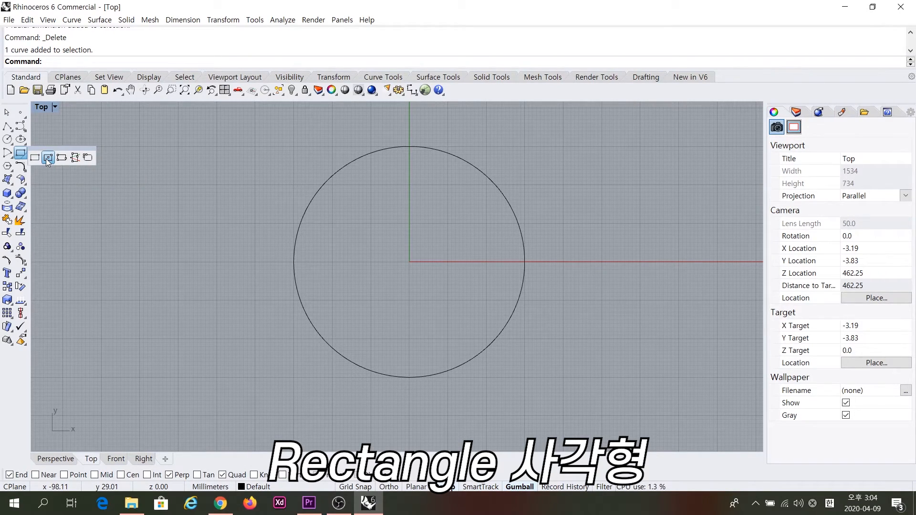
left_click(48, 157)
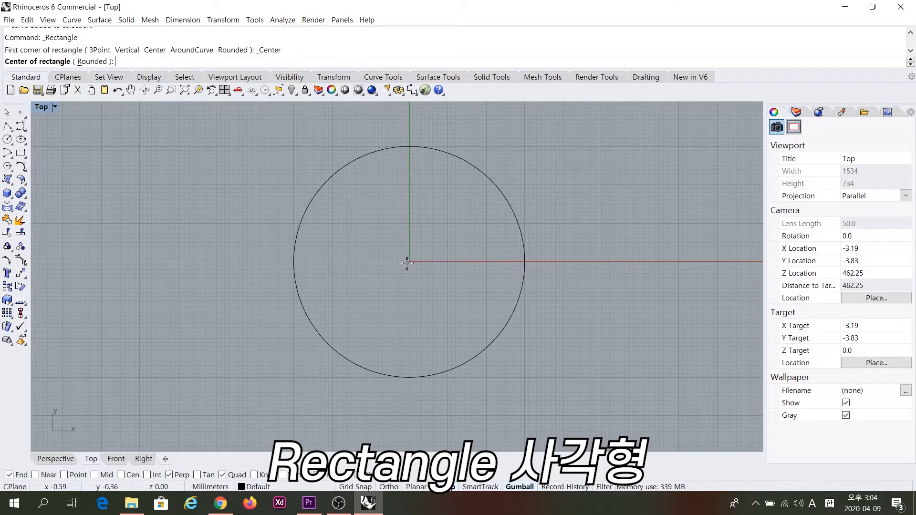
type("0")
key("Return")
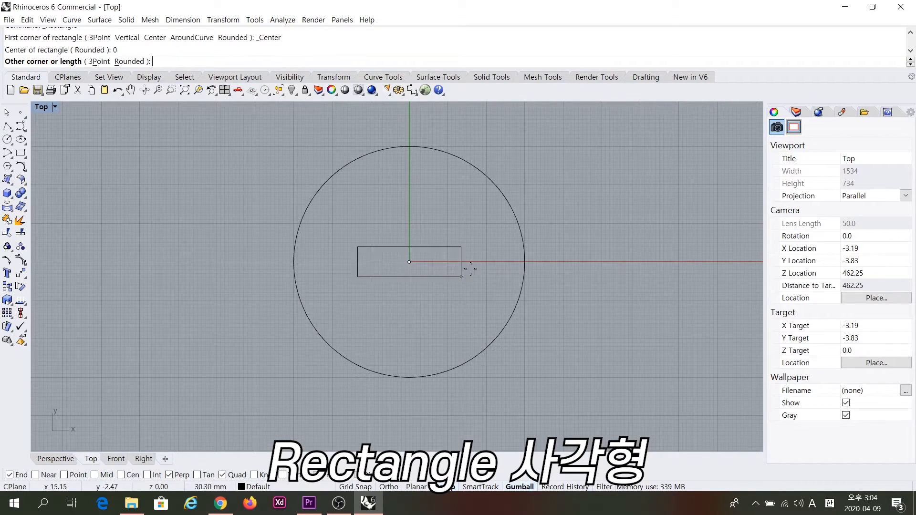
type("6")
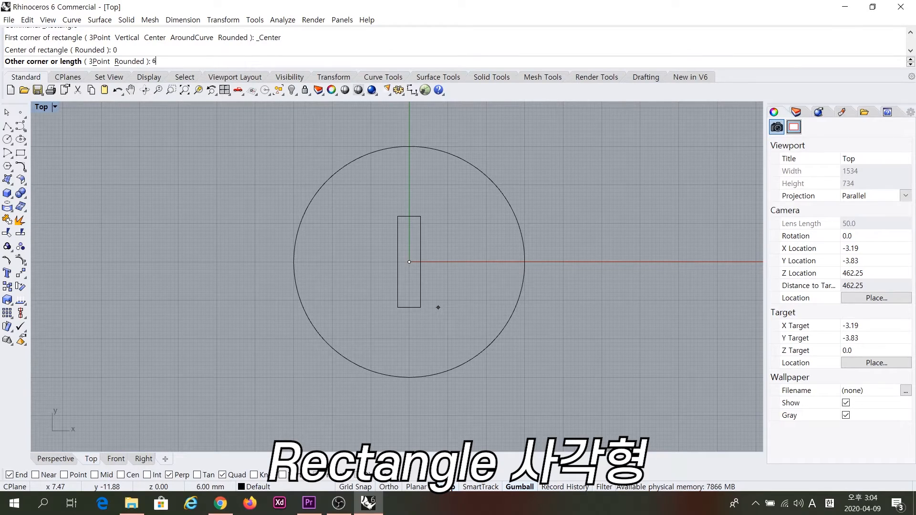
type("0")
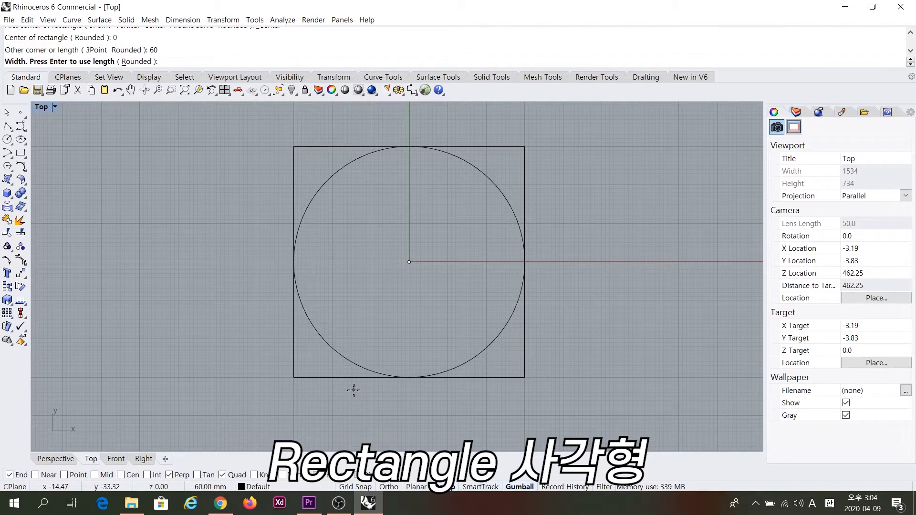
type("60")
key("Return")
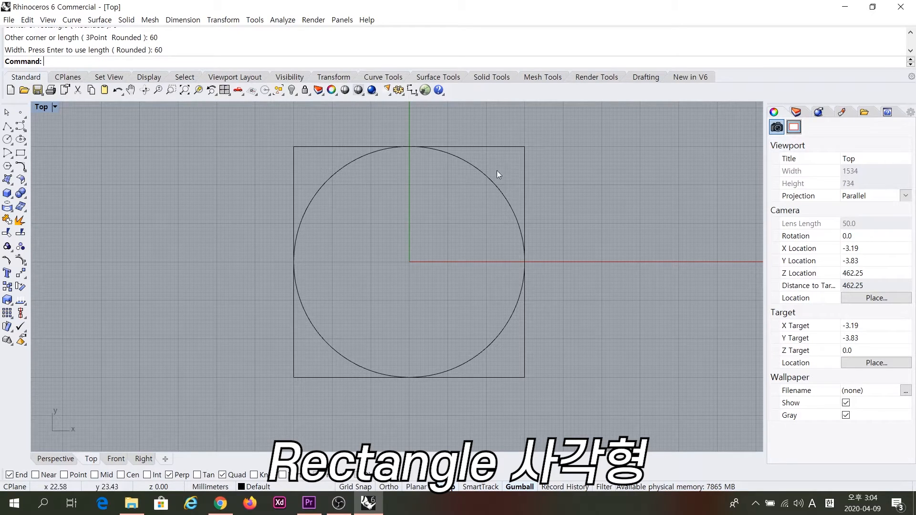
- Examine closely whether the centred square touches the circle at its top, and check both curves
left_click(514, 147)
left_click(482, 174)
left_click(410, 168)
scroll(410, 168, "up", 10)
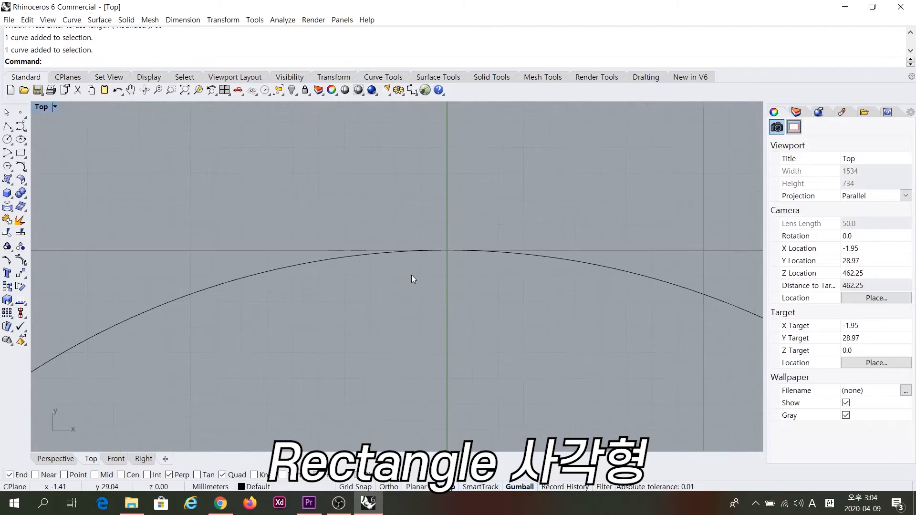
scroll(482, 236, "down", 10)
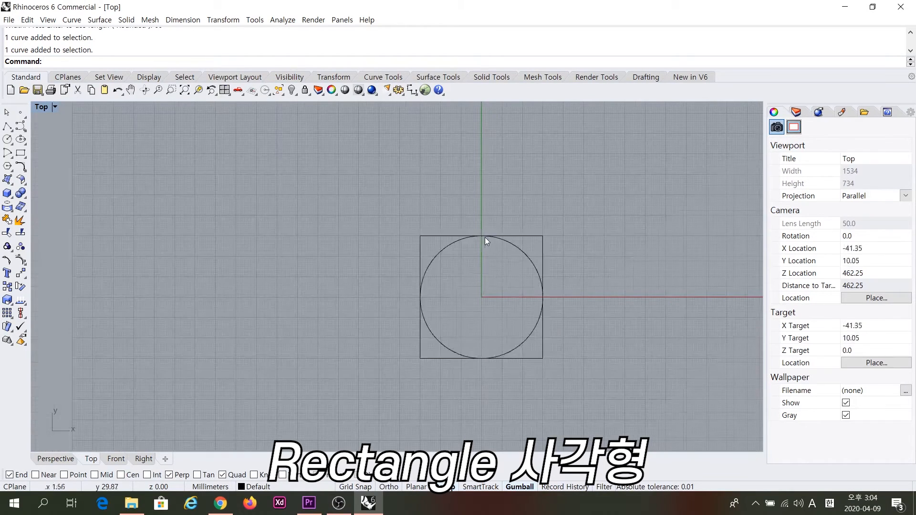
left_click(542, 249)
scroll(474, 286, "up", 5)
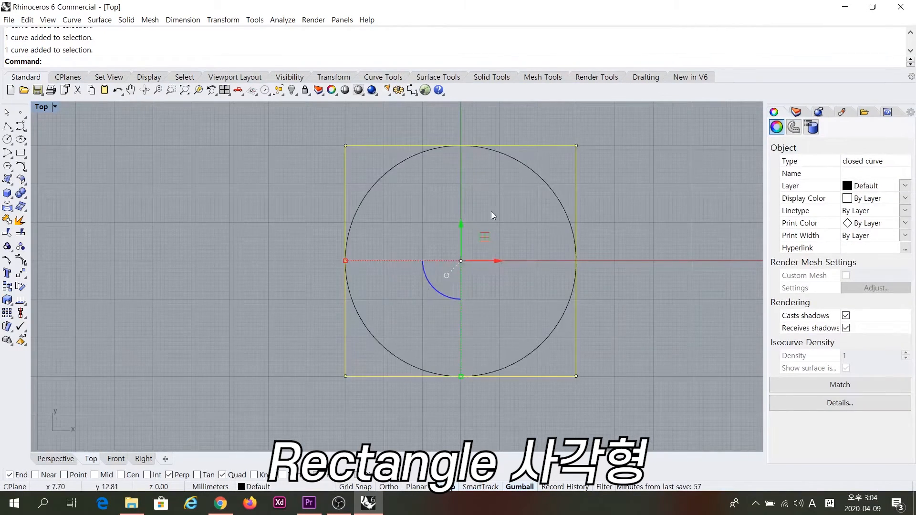
left_click(549, 170)
left_click(576, 172)
left_click(21, 154)
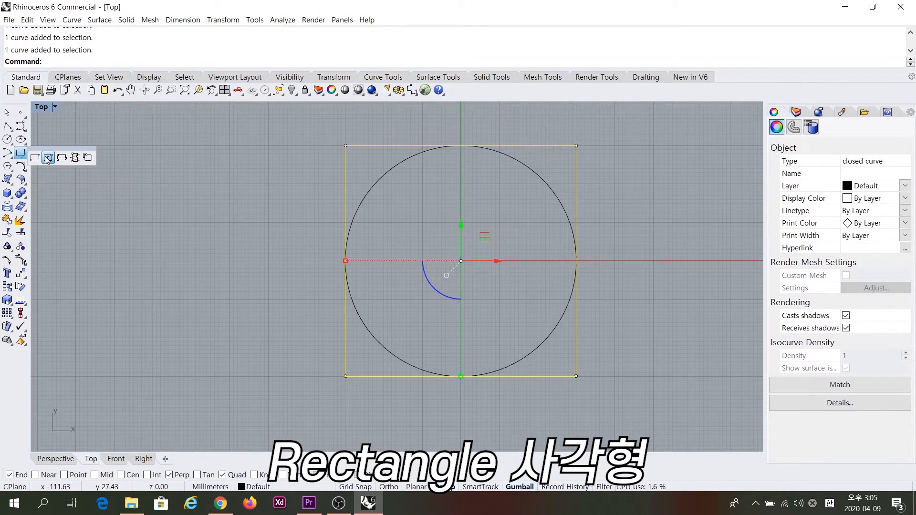
left_click(502, 204)
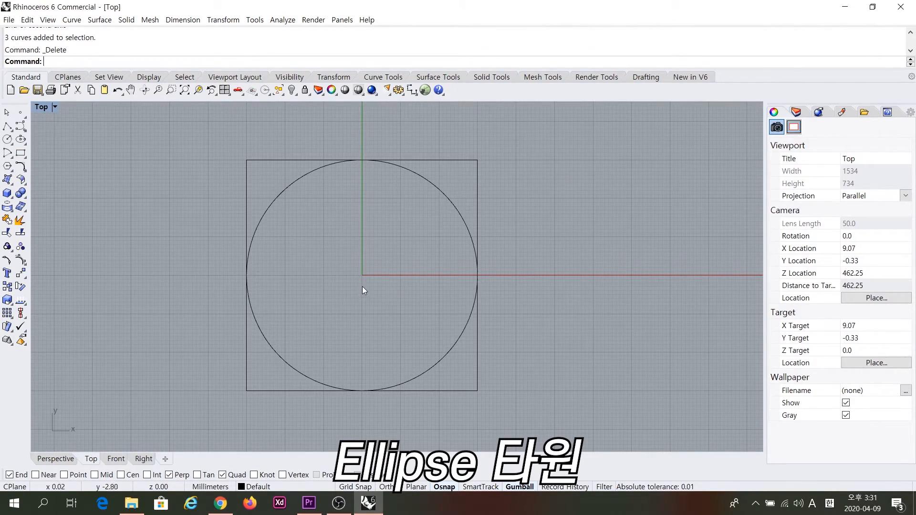
- Draw a horizontal ellipse centred about 66 mm right of and 27 mm above the origin, with half-axes of about 54 and 17 mm
left_click(21, 139)
right_click_drag(587, 180, 363, 208)
left_click(385, 203)
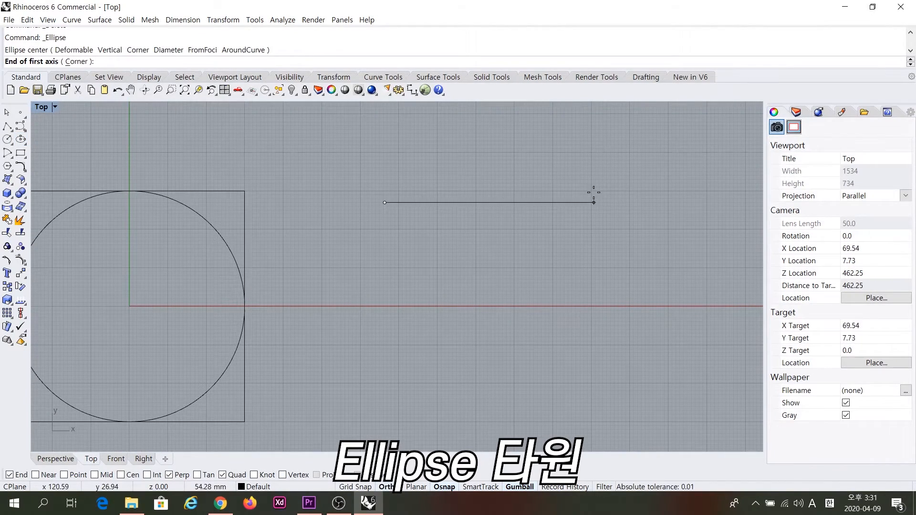
left_click(592, 203)
left_click(482, 238)
- Move the ellipse up and to the right until its centre lies about 83 mm right of and 54 mm above the origin
right_click_drag(446, 259, 524, 345)
left_click_drag(458, 254, 477, 179)
left_click_drag(482, 251, 480, 282)
right_click_drag(493, 197, 412, 251)
left_click_drag(470, 206, 514, 175)
right_click(168, 278)
left_click(6, 113)
right_click_drag(161, 253, 422, 414)
left_click(304, 512)
right_click_drag(398, 273, 337, 333)
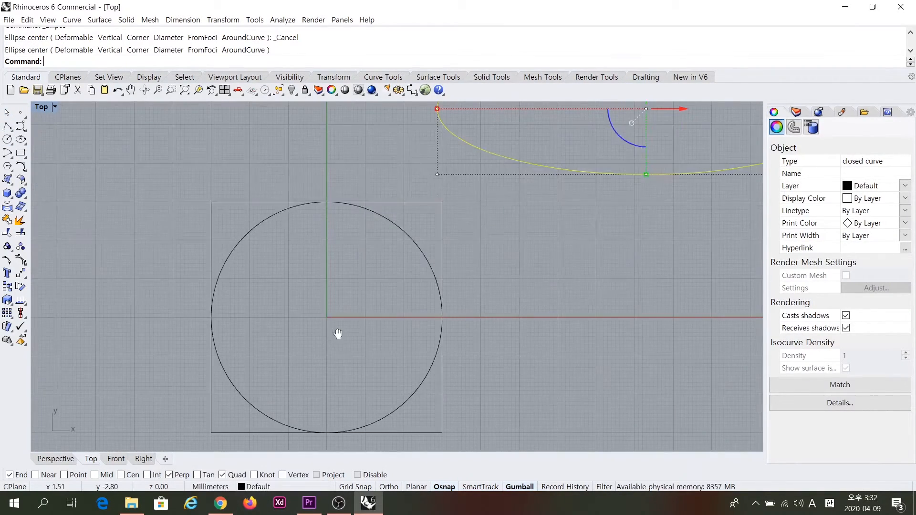
left_click(8, 113)
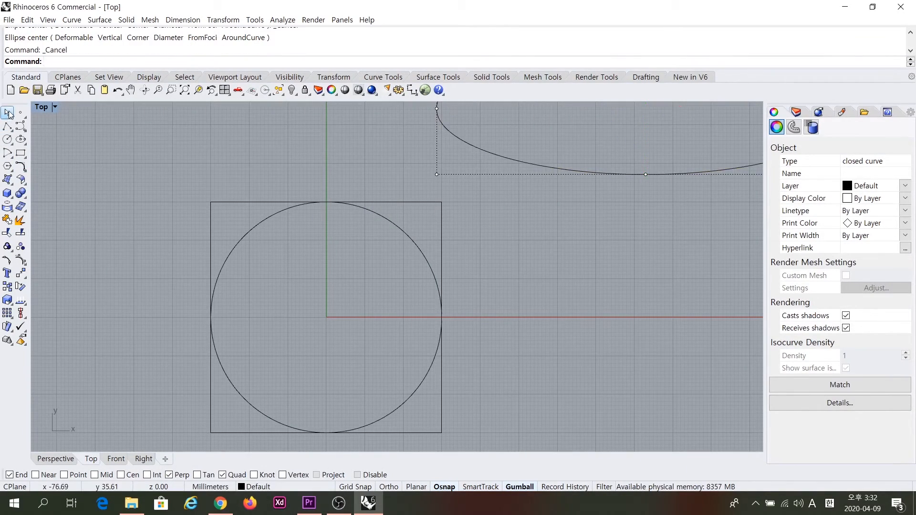
left_click(402, 234)
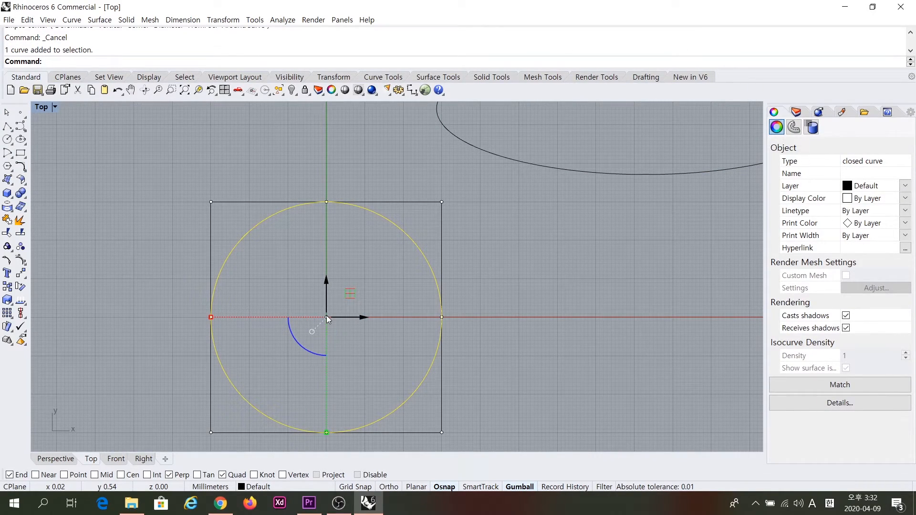
key("Delete")
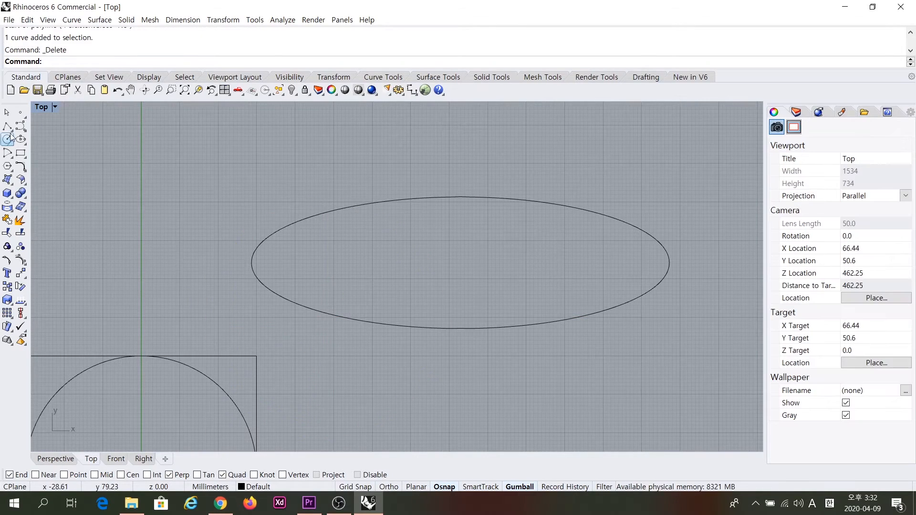
- Draw the ellipse's major axis as a line between its left and right quadrant points
left_click(7, 126)
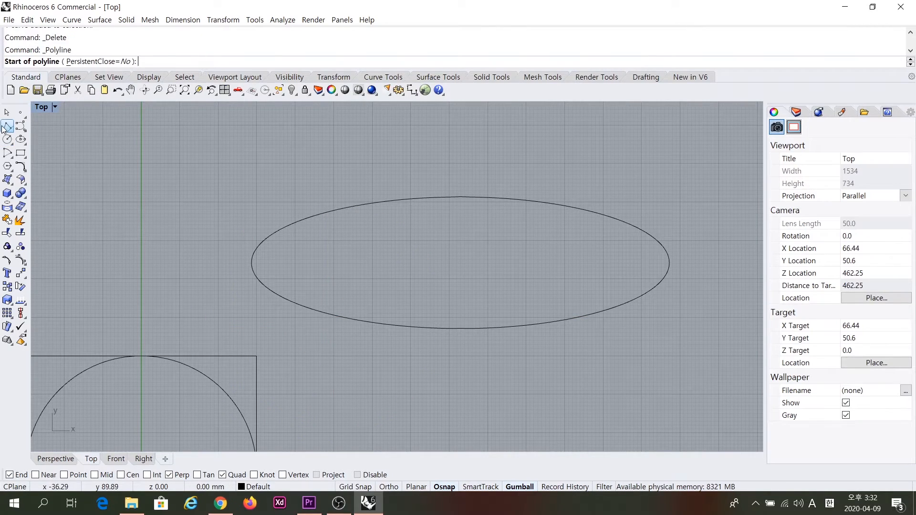
left_click(252, 262)
left_click(669, 263)
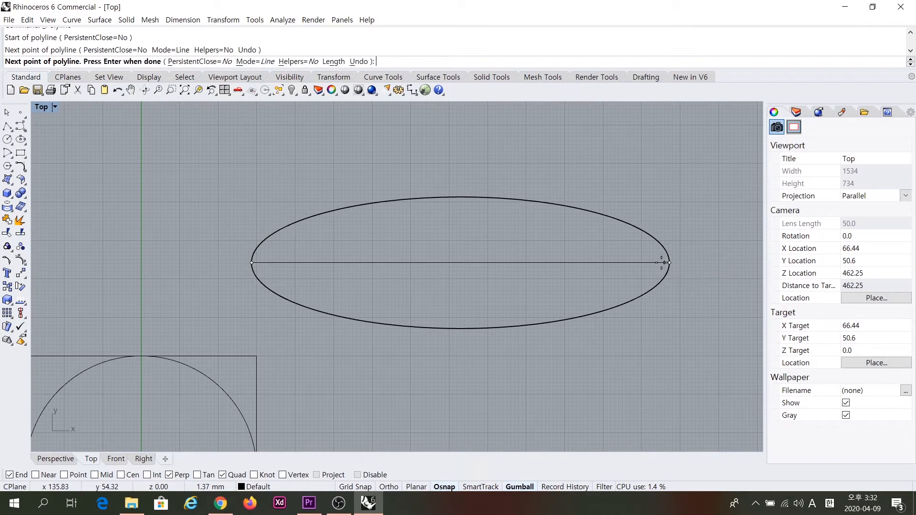
key("Return")
left_click(581, 262)
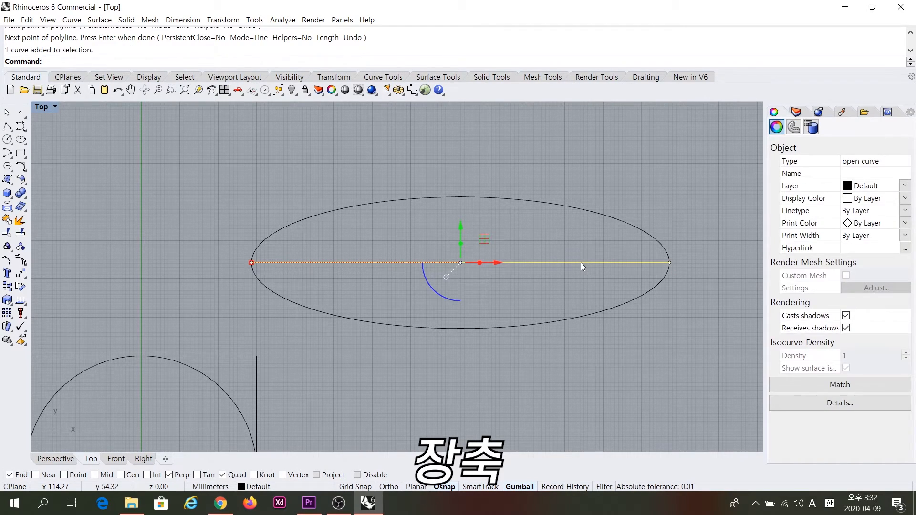
left_click(525, 224)
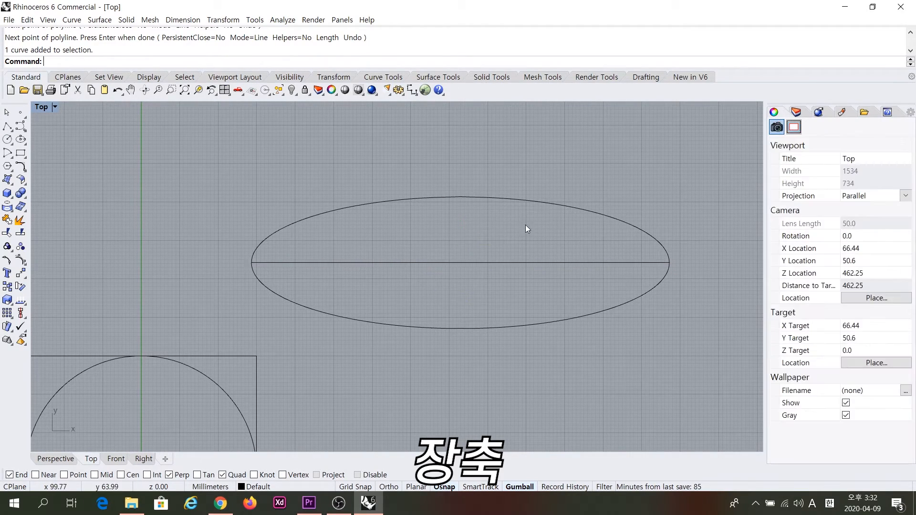
- Draw the ellipse's minor axis as a line between its top and bottom quadrant points
key("Return")
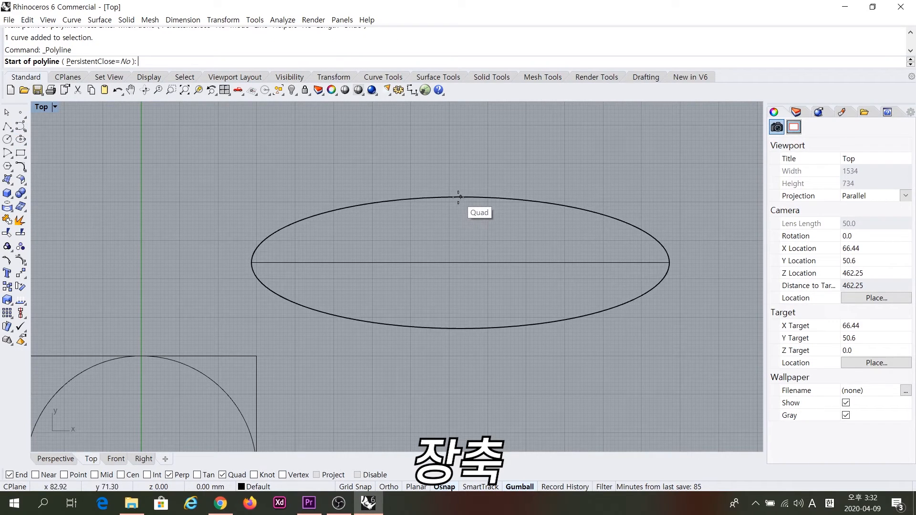
left_click(459, 197)
left_click(460, 328)
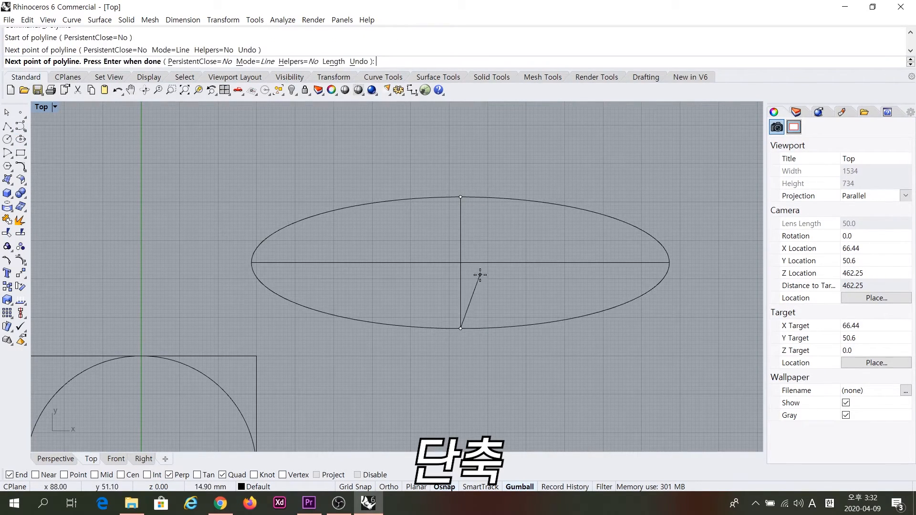
key("Return")
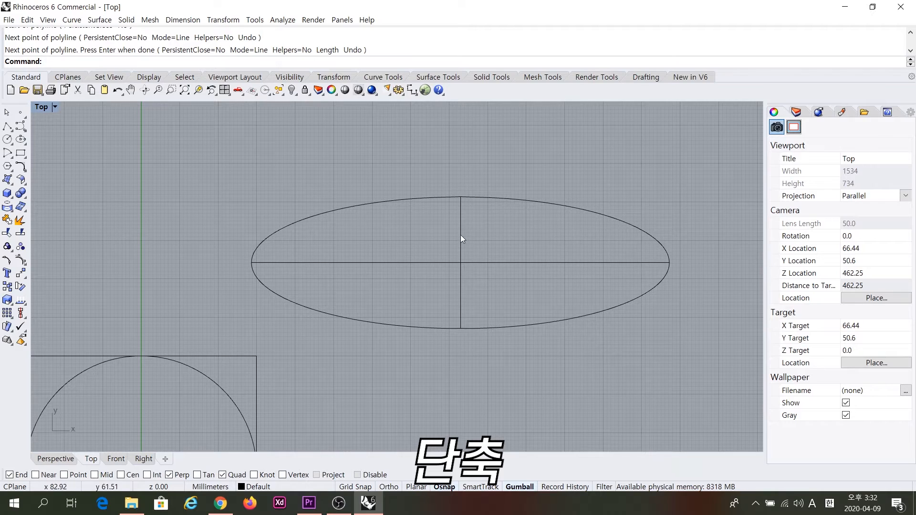
- Delete the large ellipse together with its major and minor axis lines
left_click(460, 239)
left_click(512, 262)
left_click(460, 219)
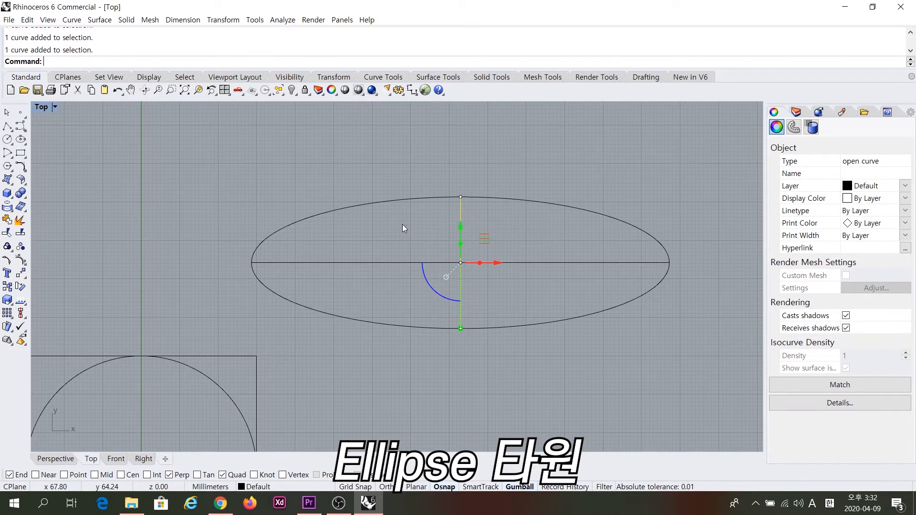
right_click_drag(402, 225, 435, 226)
left_click_drag(589, 133, 428, 353)
key("Delete")
right_click_drag(430, 352, 501, 211)
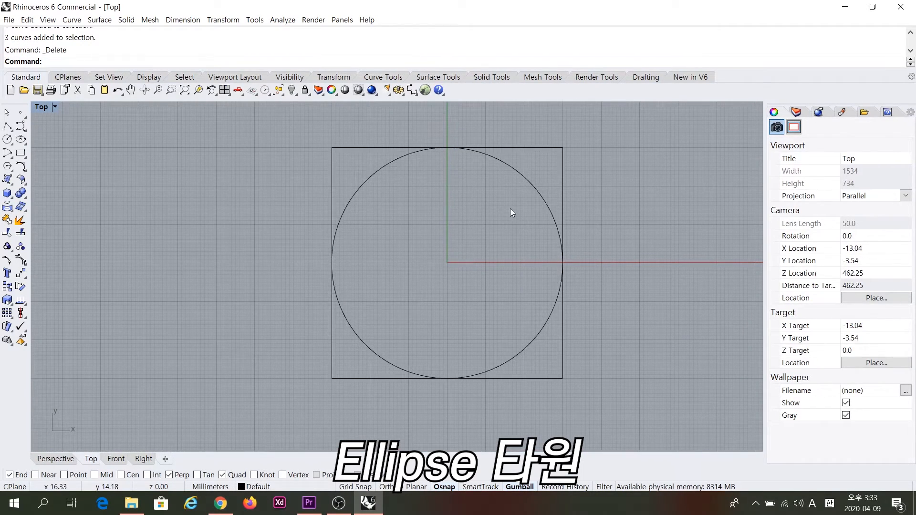
- Draw an ellipse centred on the origin, its first axis ending at the circle's right quadrant and a vertical half-axis of about 12 mm
left_click(20, 141)
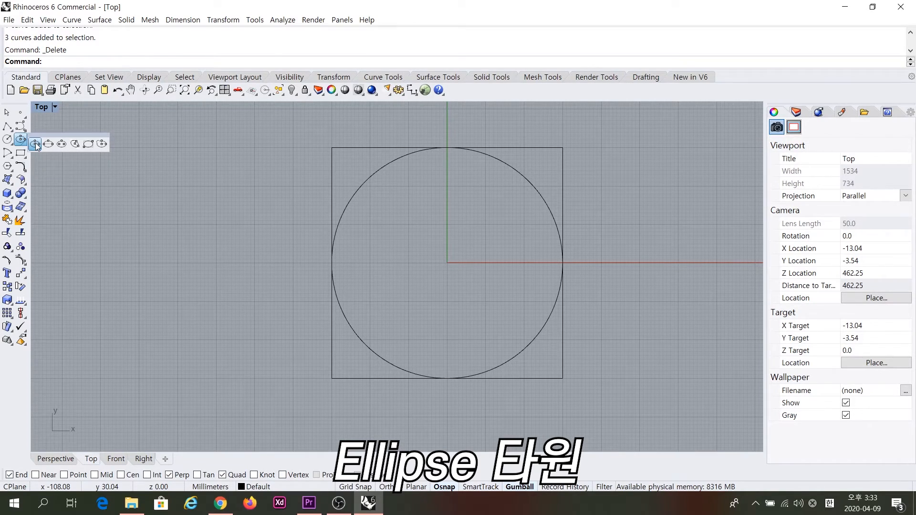
left_click(36, 143)
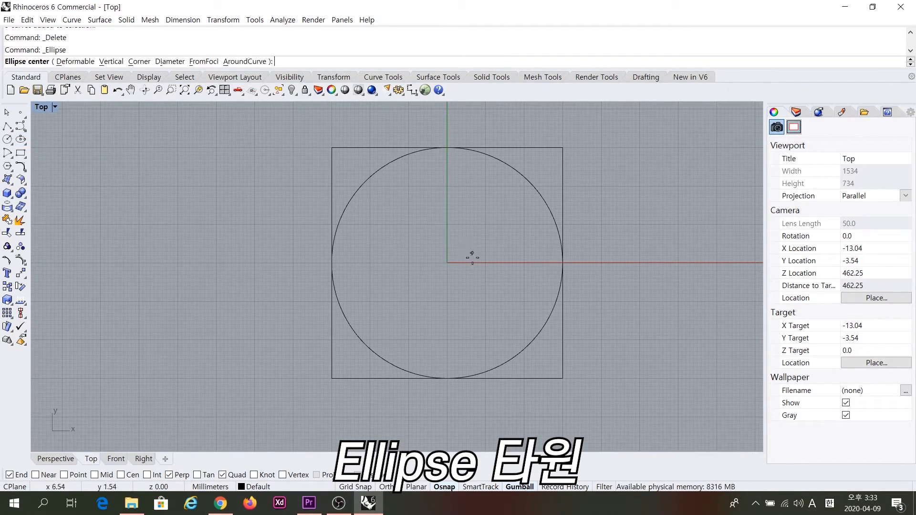
left_click(445, 264)
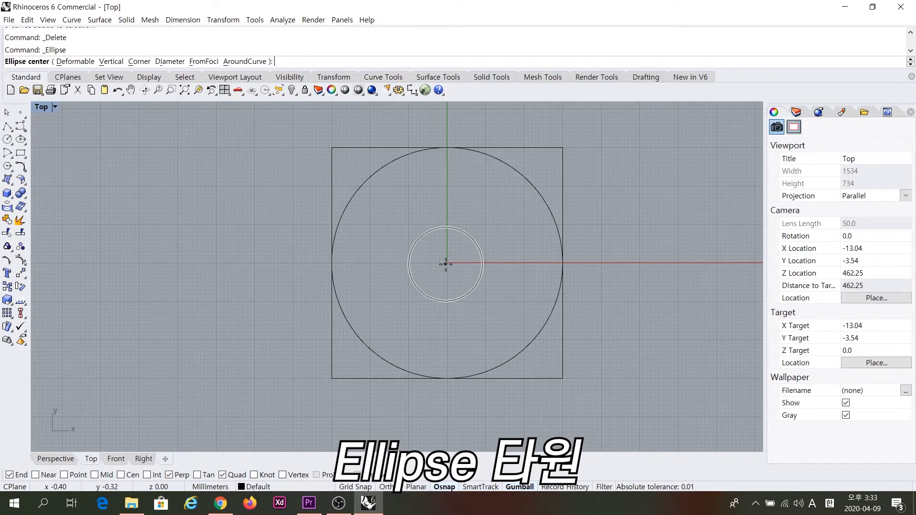
type("0")
key("Return")
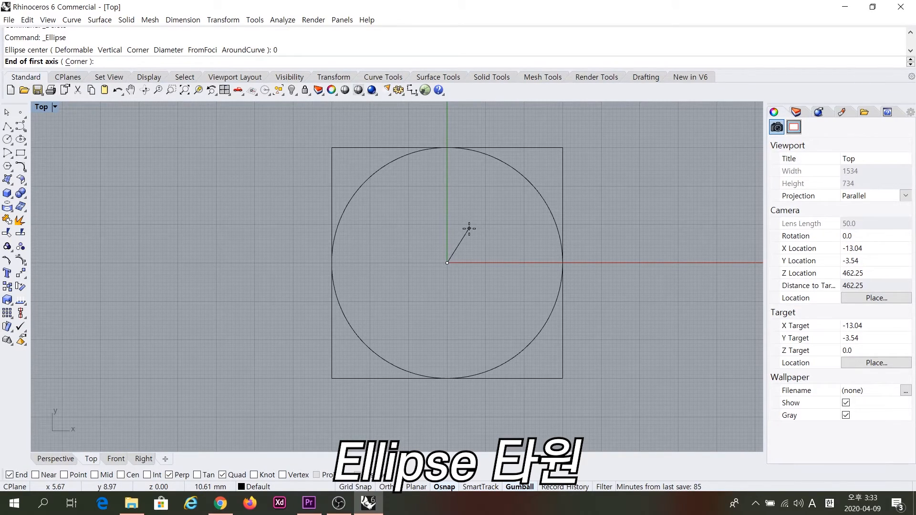
left_click(561, 263)
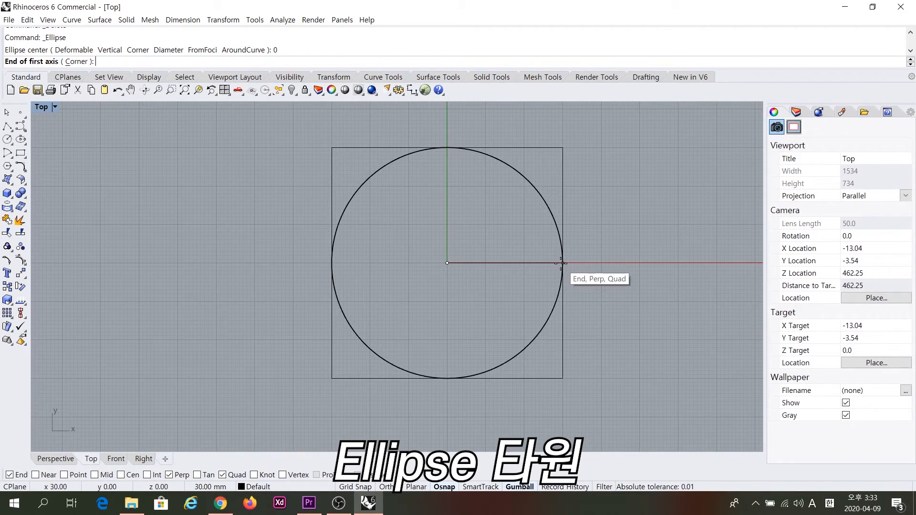
left_click(562, 263)
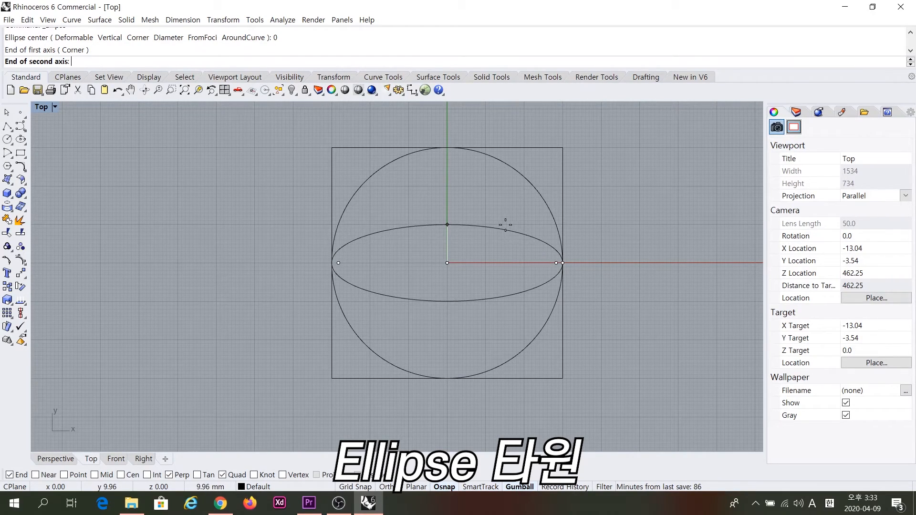
left_click(446, 148)
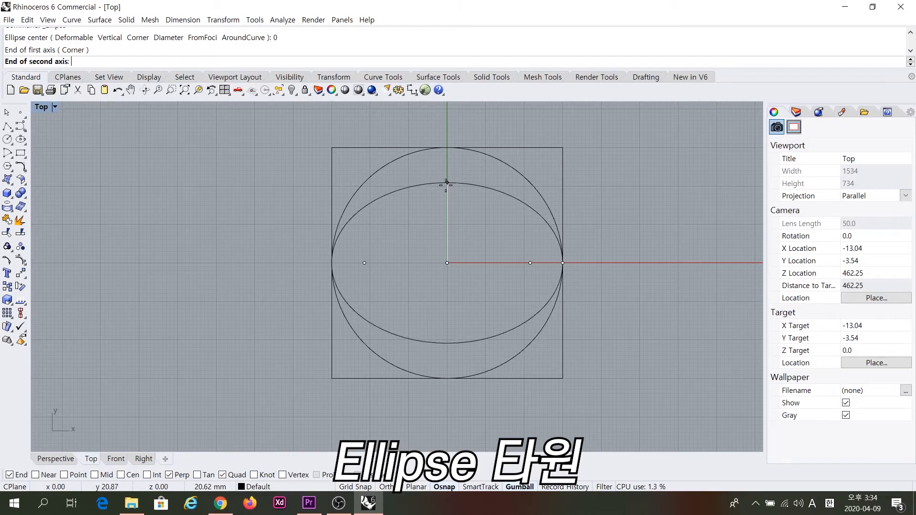
left_click(448, 217)
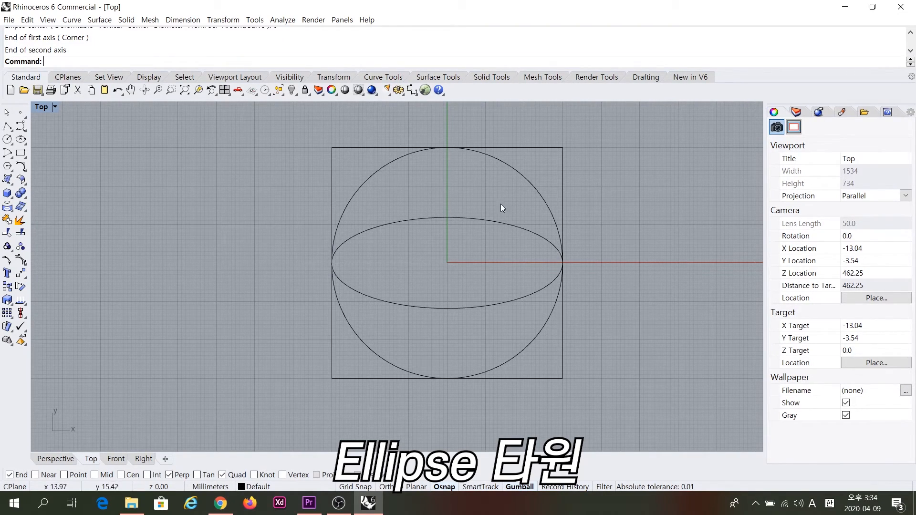
- Draw a second ellipse centred on the origin, its first axis ending at the circle's top quadrant and a horizontal half-axis of about 16 mm
right_click_drag(501, 205, 460, 212)
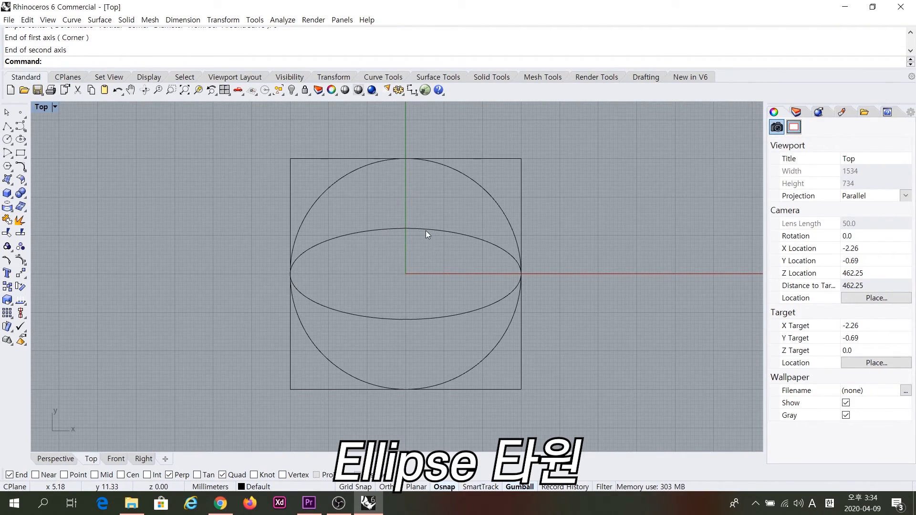
left_click(21, 139)
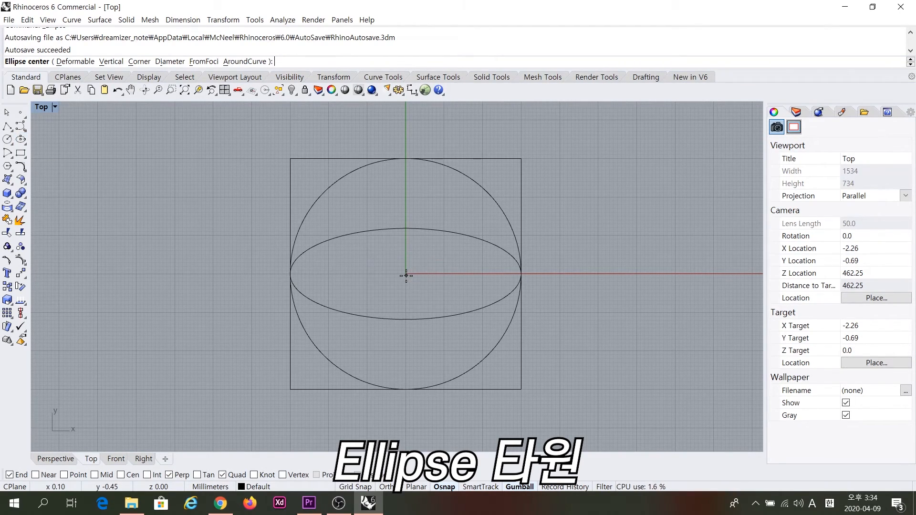
type("0")
key("Return")
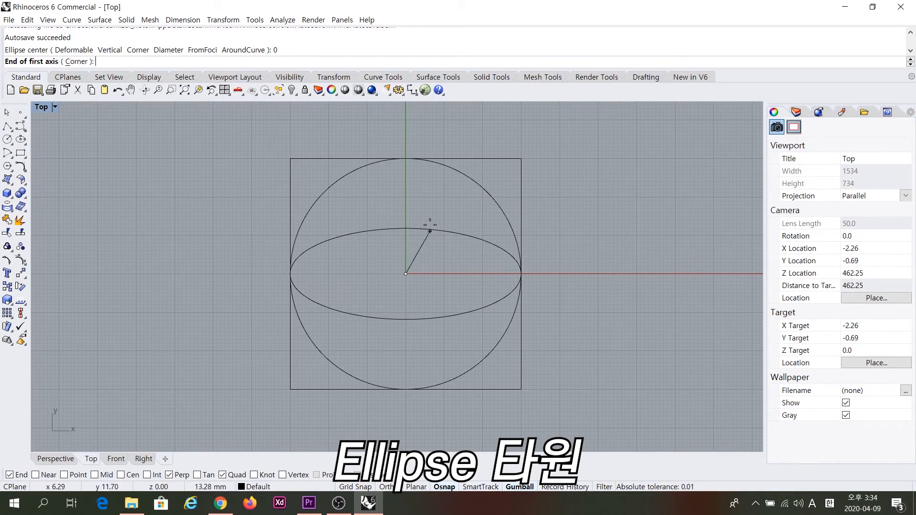
left_click(405, 159)
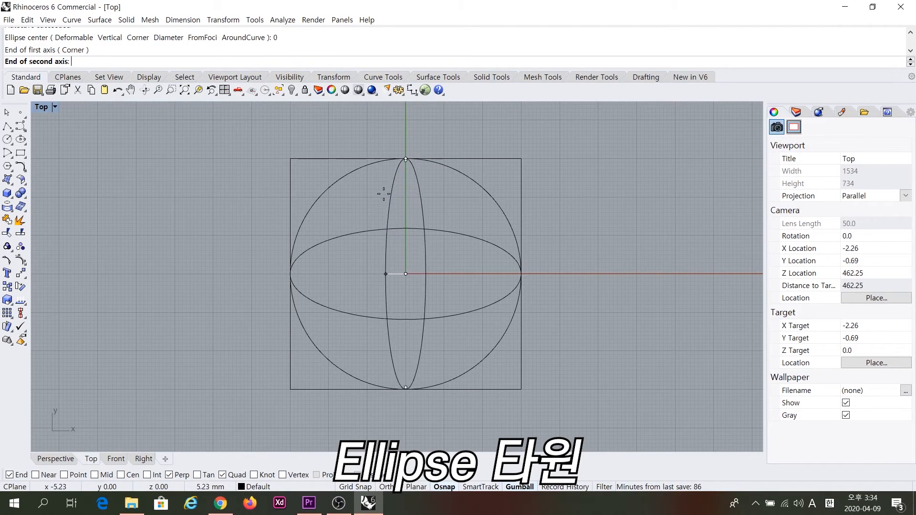
left_click(344, 215)
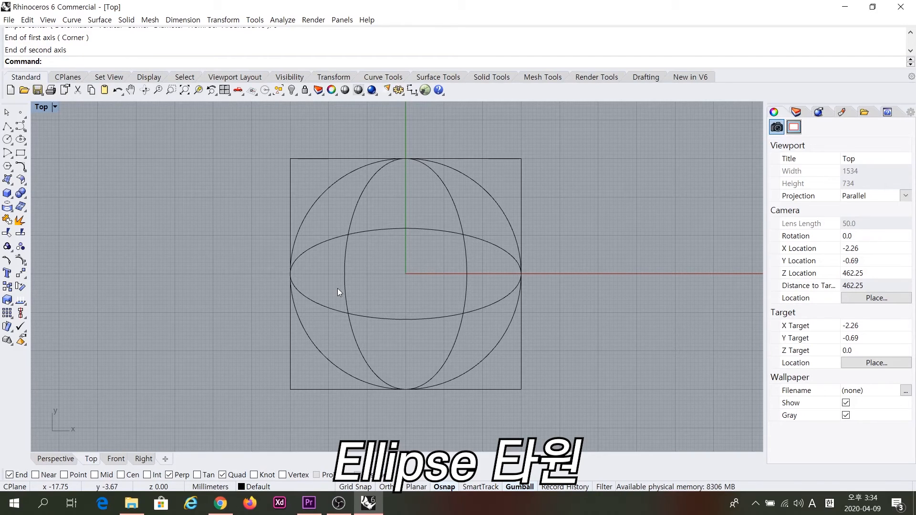
- Examine where the two ellipses touch the circle and square, and check the horizontal ellipse's centre and axis ends
scroll(394, 221, "up", 15)
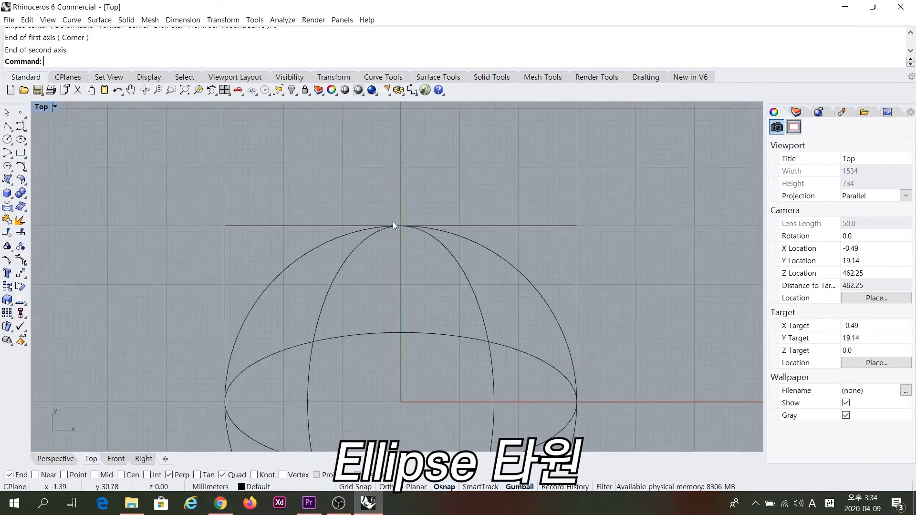
scroll(498, 300, "down", 15)
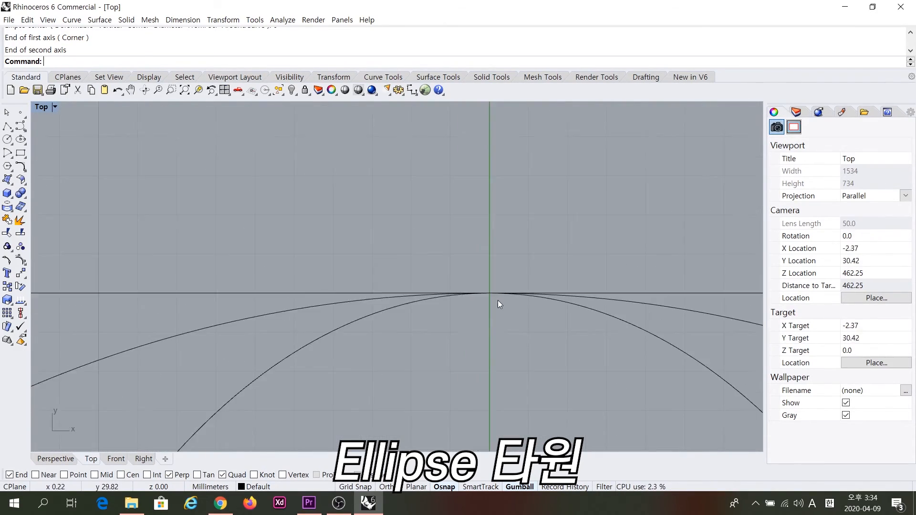
scroll(389, 289, "up", 5)
scroll(408, 319, "down", 8)
right_click_drag(479, 302, 422, 265)
scroll(419, 306, "up", 6)
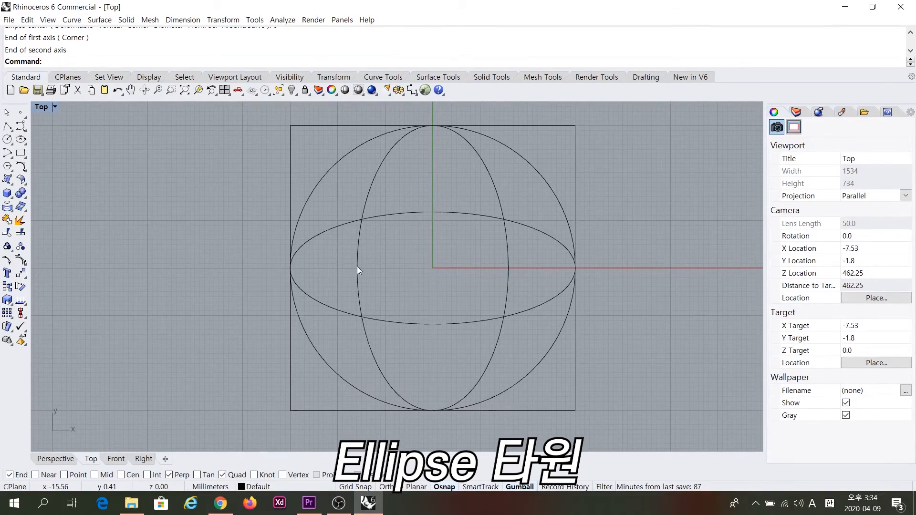
left_click(20, 141)
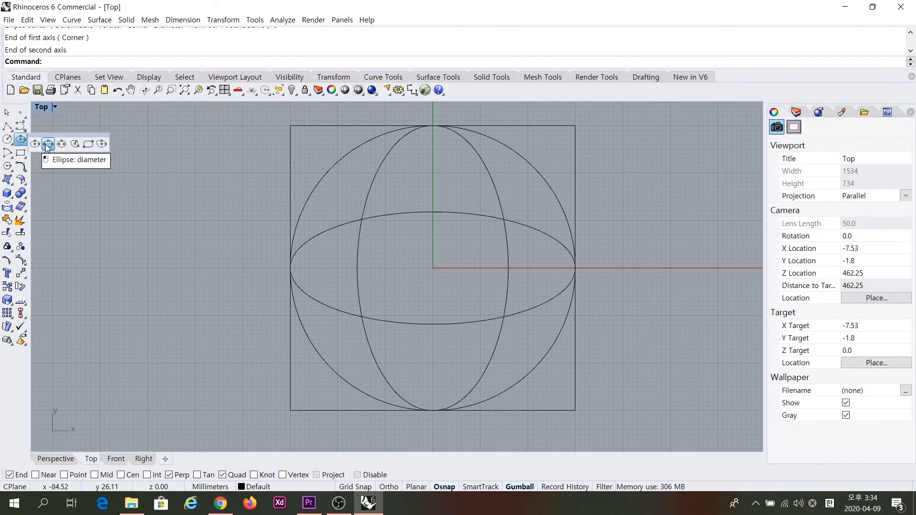
key("ctrl")
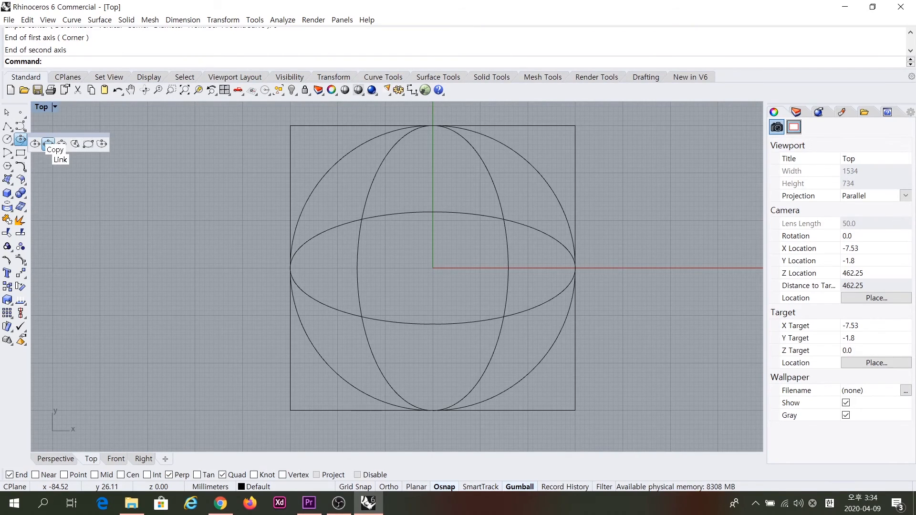
left_click(336, 230)
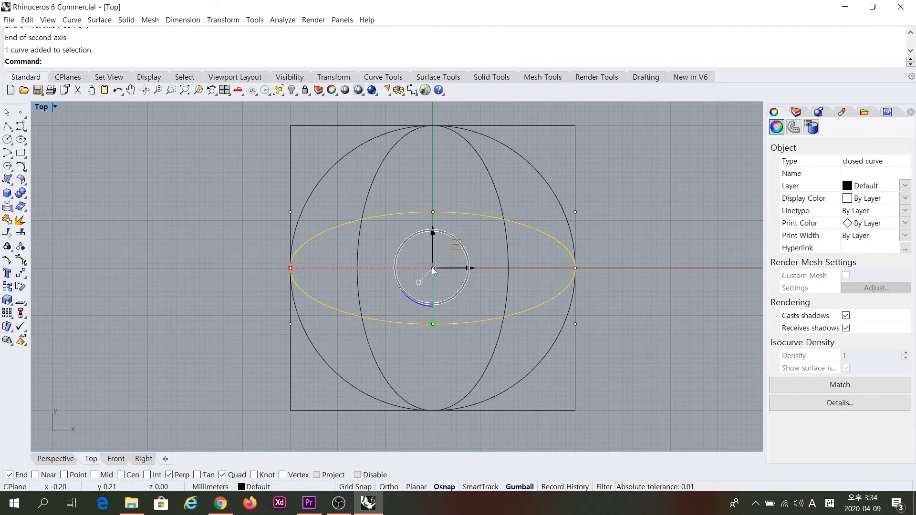
key("ctrl")
key("ctrl")
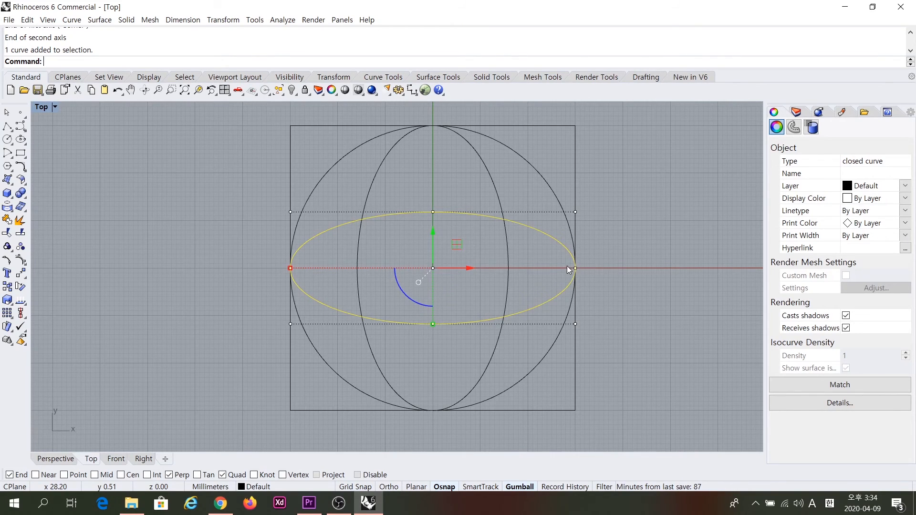
- Draw an ellipse by diameter from the circle's left quadrant to its right quadrant, with a vertical half-axis of about 5 mm
left_click(21, 139)
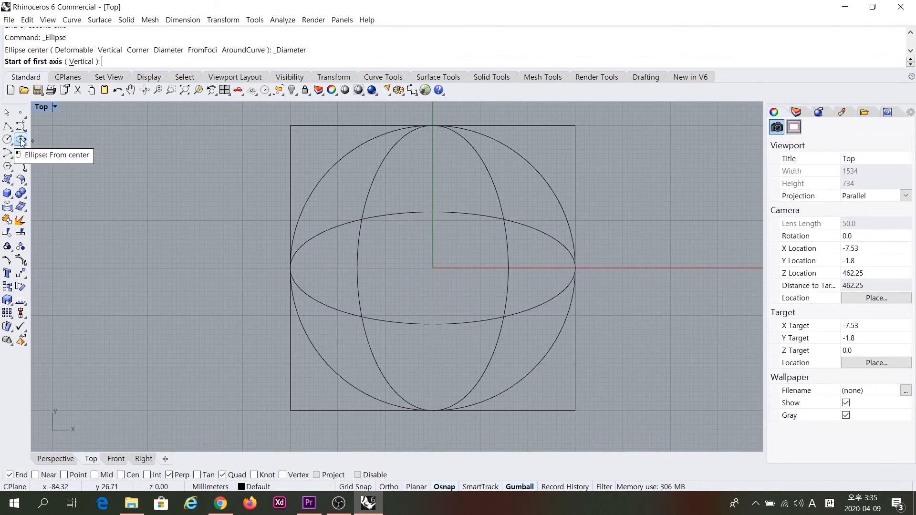
left_click(22, 141)
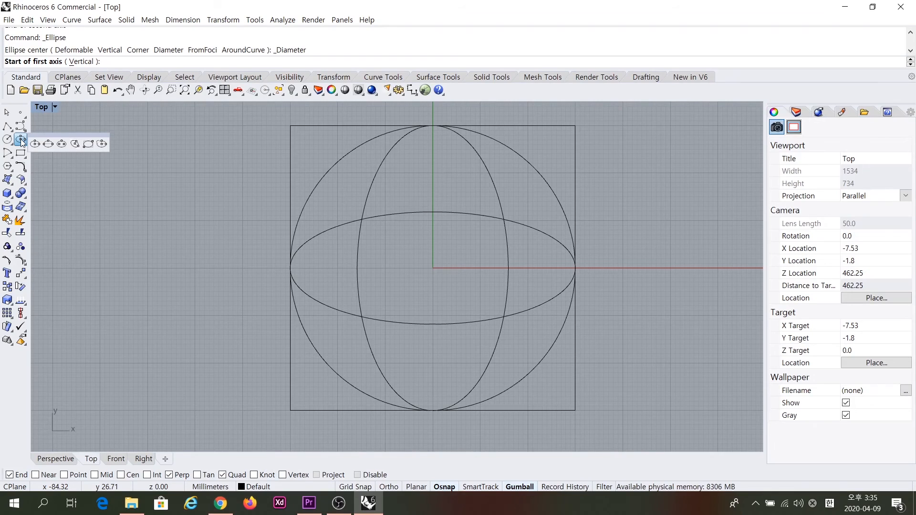
left_click(48, 144)
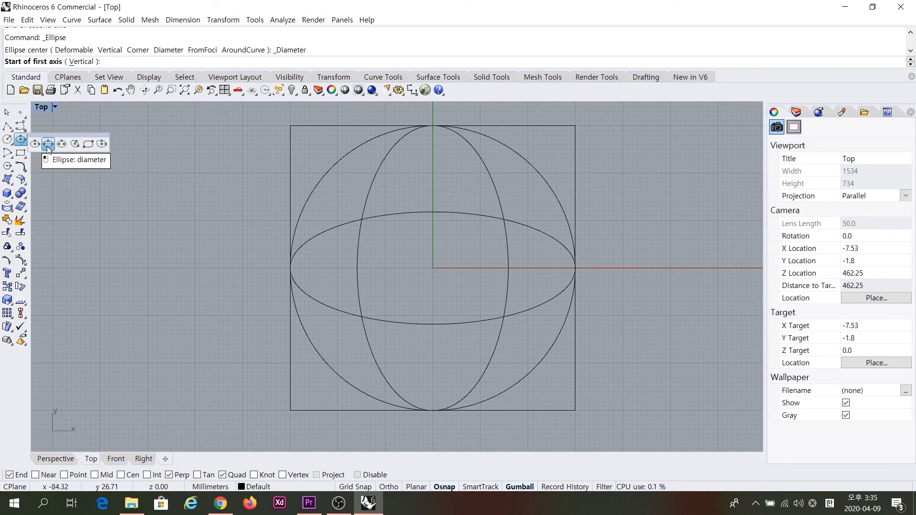
left_click(290, 268)
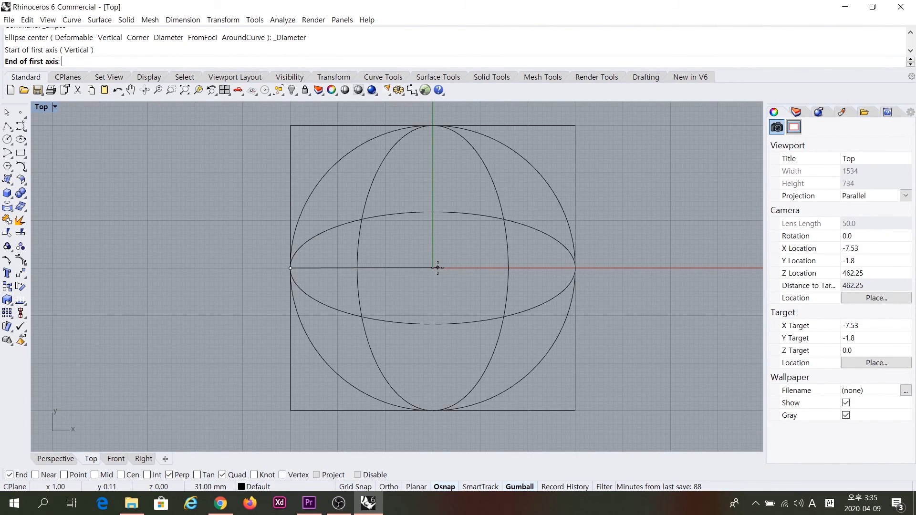
left_click(576, 267)
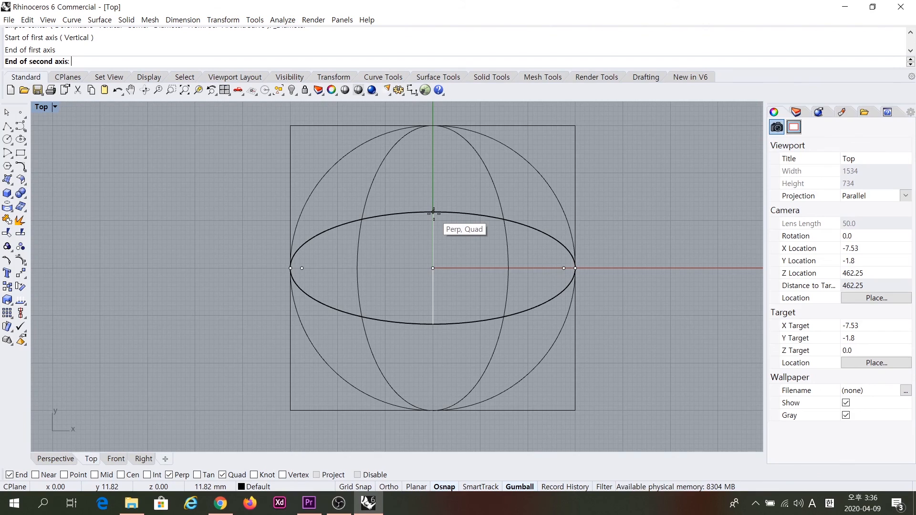
left_click(432, 242)
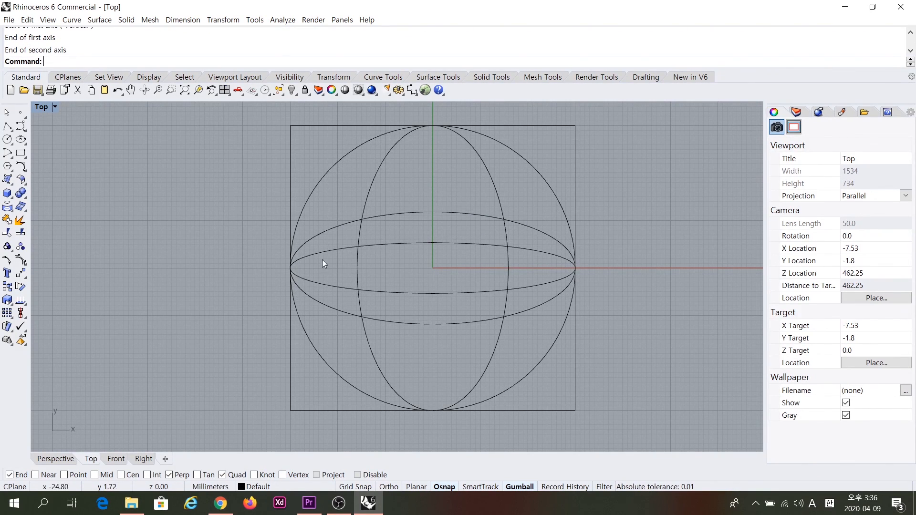
left_click(18, 141)
left_click(49, 145)
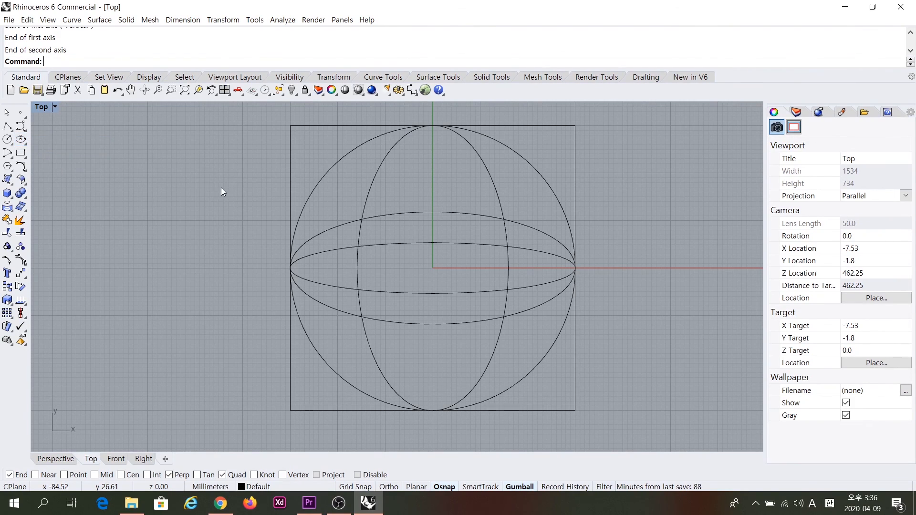
right_click_drag(451, 273, 405, 285)
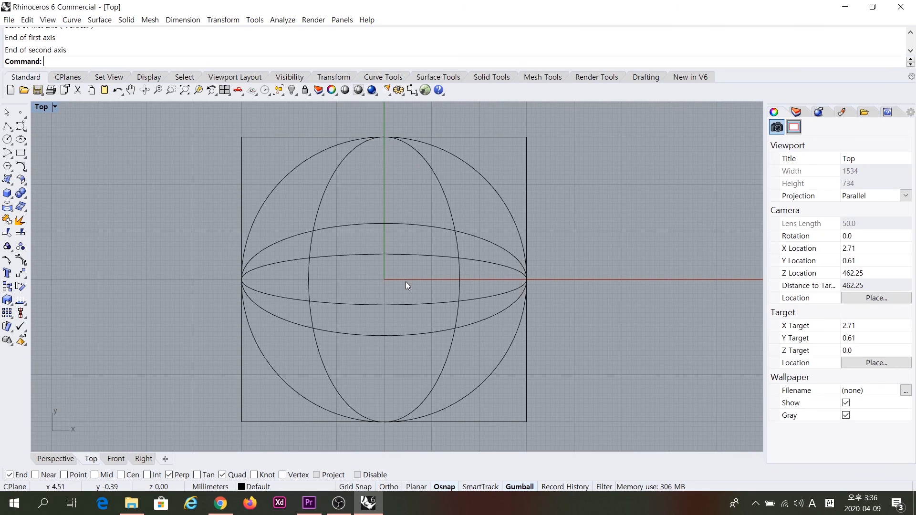